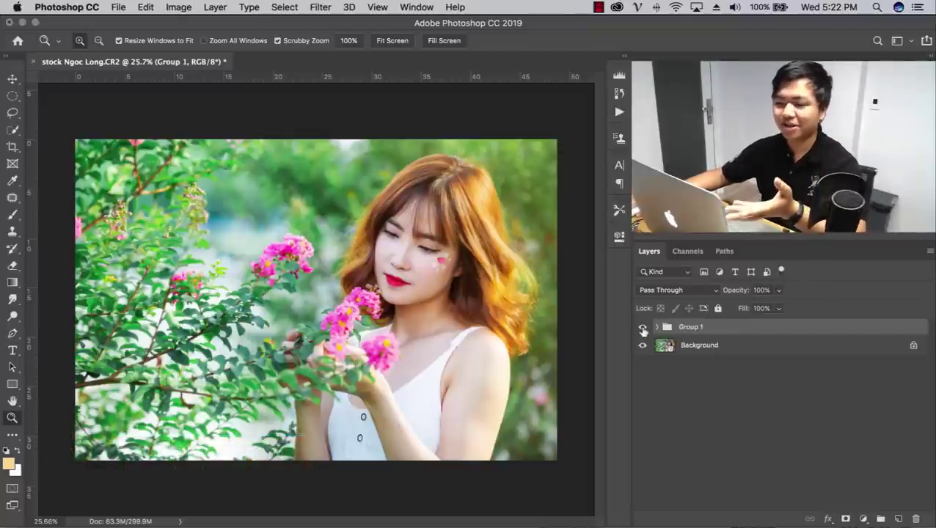
- Toggle the warm-grade group on and off and zoom into the flowers to compare
{"action": "left_click", "coordinate": [643, 329]}
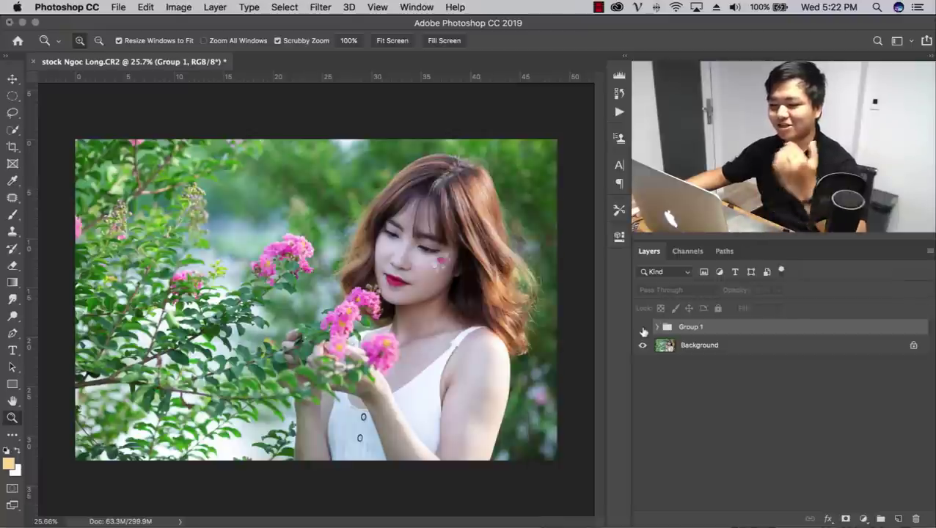
{"action": "left_click", "coordinate": [643, 329]}
{"action": "left_click", "coordinate": [643, 329]}
{"action": "left_click", "coordinate": [643, 329]}
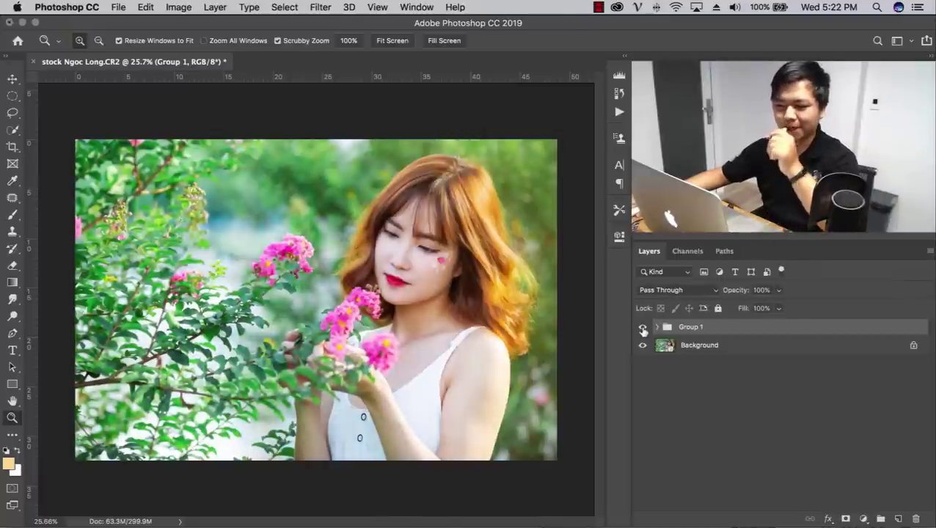
{"action": "left_click", "coordinate": [642, 328]}
{"action": "left_click", "coordinate": [643, 329]}
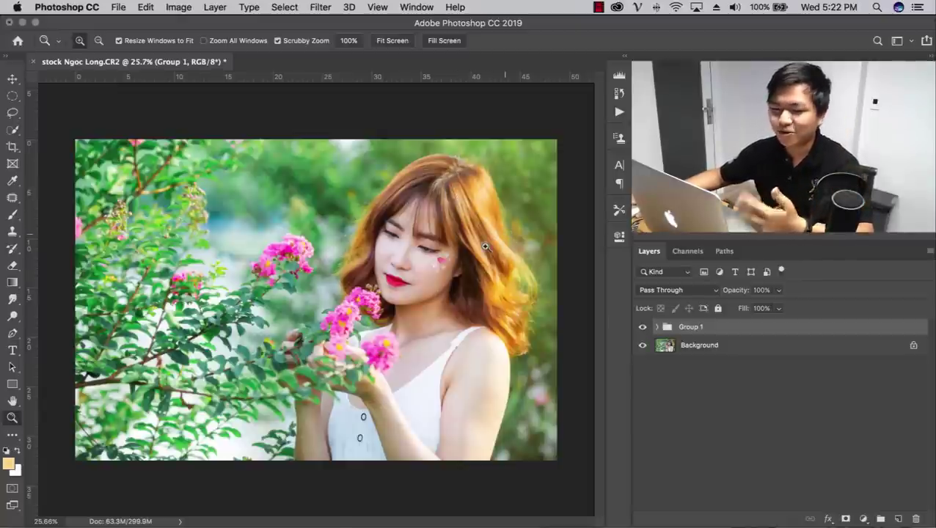
{"action": "mouse_move", "coordinate": [202, 304]}
{"action": "left_mouse_down"}
{"action": "mouse_move", "coordinate": [246, 318]}
{"action": "mouse_move", "coordinate": [235, 315]}
{"action": "left_mouse_up"}
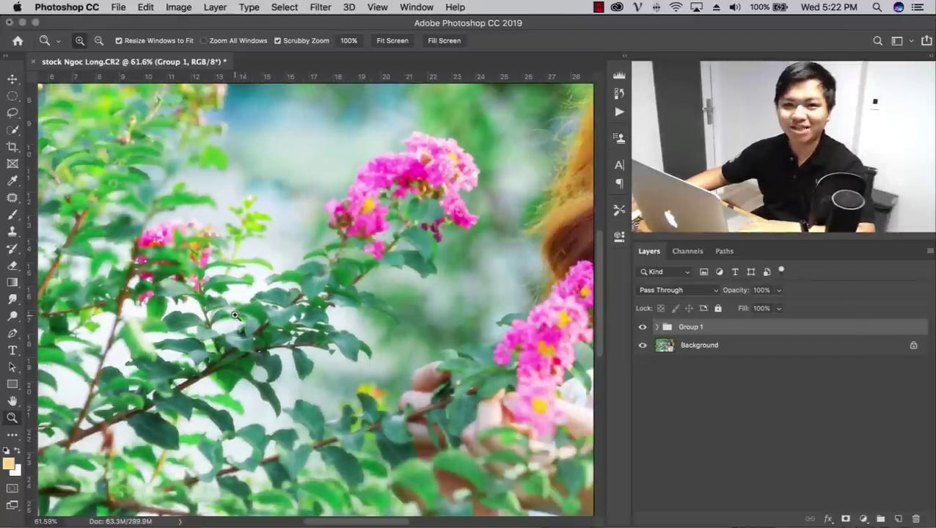
{"action": "mouse_move", "coordinate": [297, 312]}
{"action": "left_mouse_down"}
{"action": "mouse_move", "coordinate": [249, 319]}
{"action": "mouse_move", "coordinate": [257, 296]}
{"action": "left_mouse_up"}
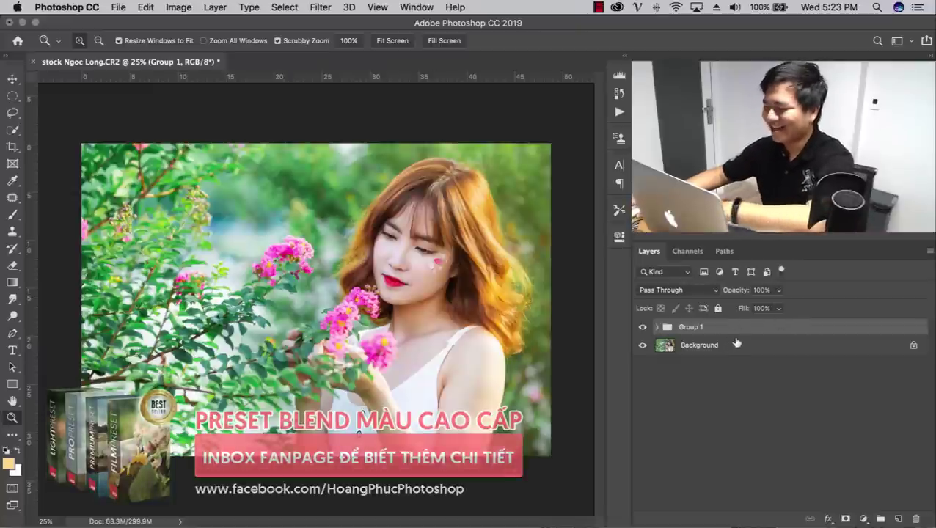
- Delete Group 1, close the photo without saving, and reopen stock Ngoc Long.CR2 from recent files
{"action": "key", "text": "Delete"}
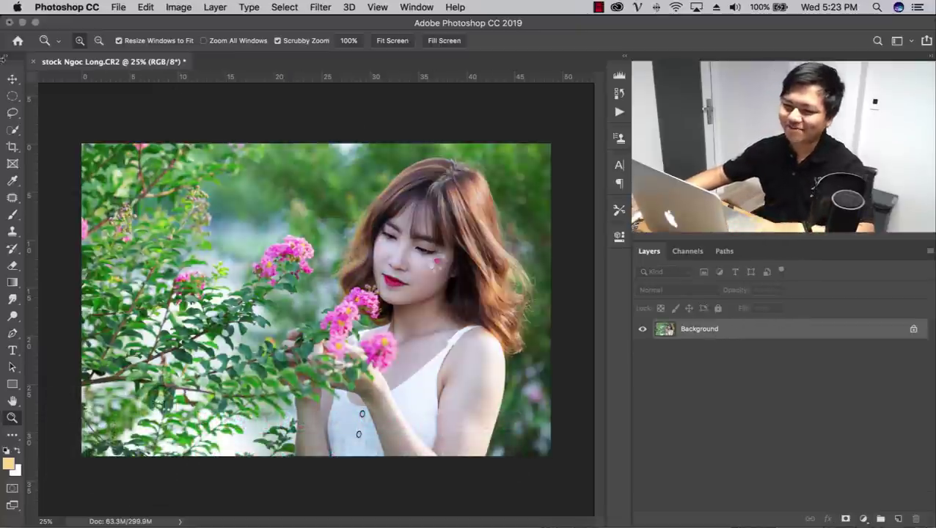
{"action": "left_click", "coordinate": [32, 62]}
{"action": "left_click", "coordinate": [424, 212]}
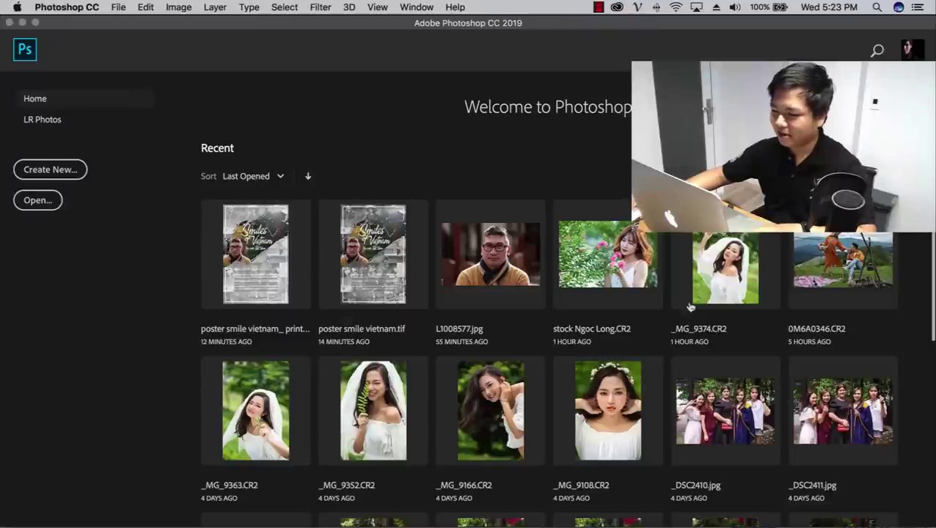
{"action": "left_click", "coordinate": [616, 273]}
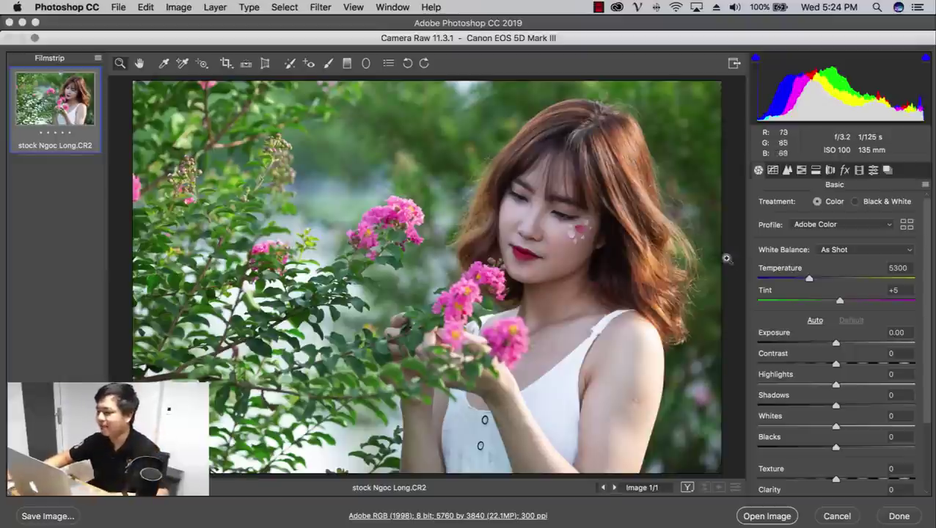
- Set Temperature 6200, Contrast +9, Highlights −42, Shadows +50, Texture +6, Clarity −13, Dehaze +5, Vibrance +27
{"action": "mouse_move", "coordinate": [810, 281]}
{"action": "left_mouse_down"}
{"action": "mouse_move", "coordinate": [839, 280]}
{"action": "mouse_move", "coordinate": [825, 285]}
{"action": "left_mouse_up"}
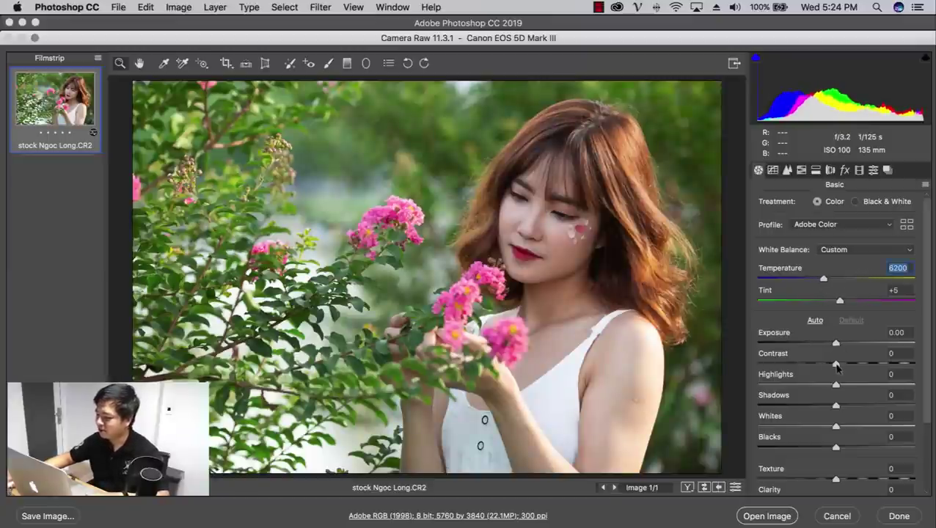
{"action": "scroll", "coordinate": [838, 368], "scroll_direction": "down", "scroll_amount": 1}
{"action": "mouse_move", "coordinate": [837, 343]}
{"action": "left_mouse_down"}
{"action": "mouse_move", "coordinate": [804, 364]}
{"action": "mouse_move", "coordinate": [876, 387]}
{"action": "left_mouse_up"}
{"action": "scroll", "coordinate": [796, 433], "scroll_direction": "down", "scroll_amount": 2}
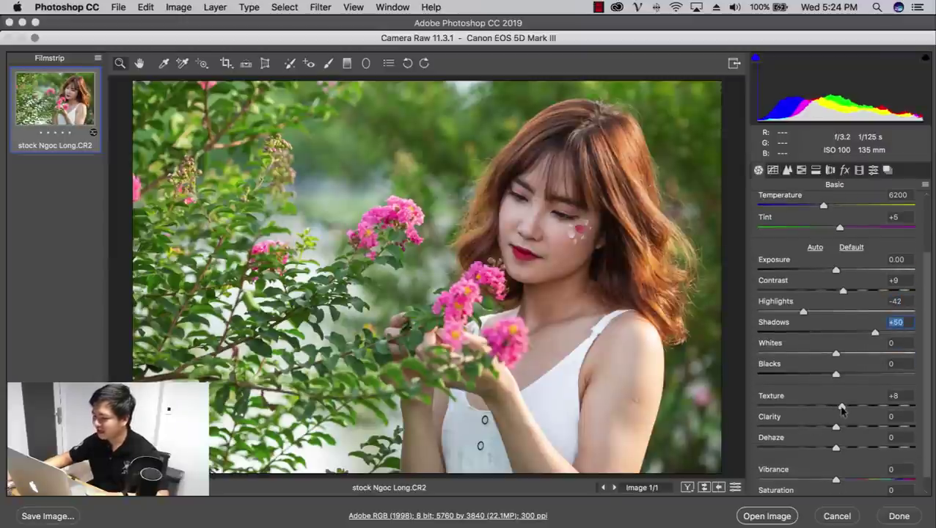
{"action": "mouse_move", "coordinate": [843, 408]}
{"action": "left_mouse_down"}
{"action": "mouse_move", "coordinate": [827, 428]}
{"action": "mouse_move", "coordinate": [841, 448]}
{"action": "left_mouse_up"}
{"action": "left_click_drag", "start_coordinate": [836, 481], "coordinate": [853, 481]}
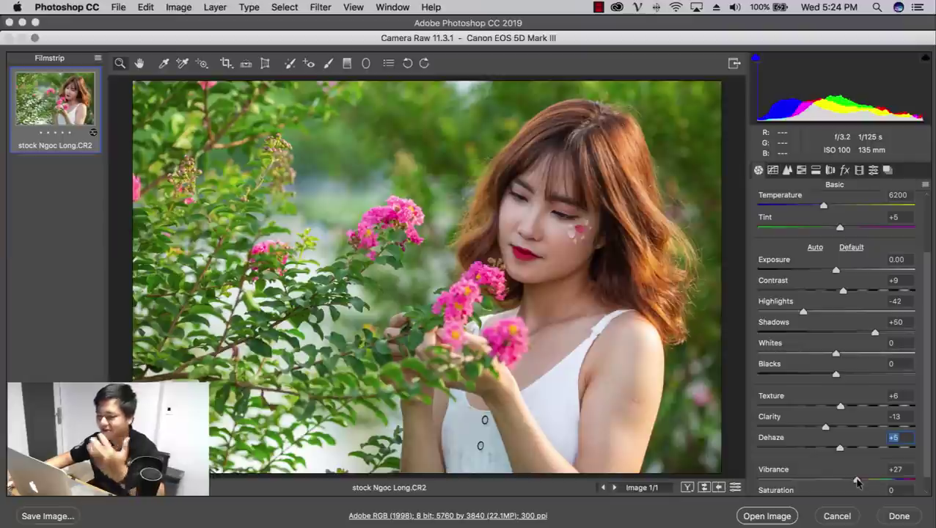
- In the Detail tab, sharpen to Amount 54 with Masking 98 and add Luminance 18
{"action": "left_click", "coordinate": [789, 171]}
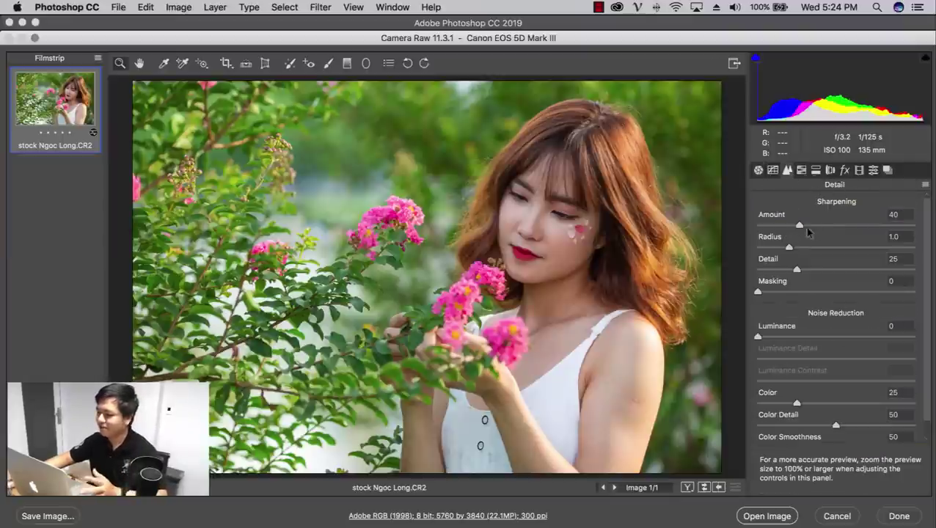
{"action": "left_click_drag", "start_coordinate": [801, 226], "coordinate": [814, 225]}
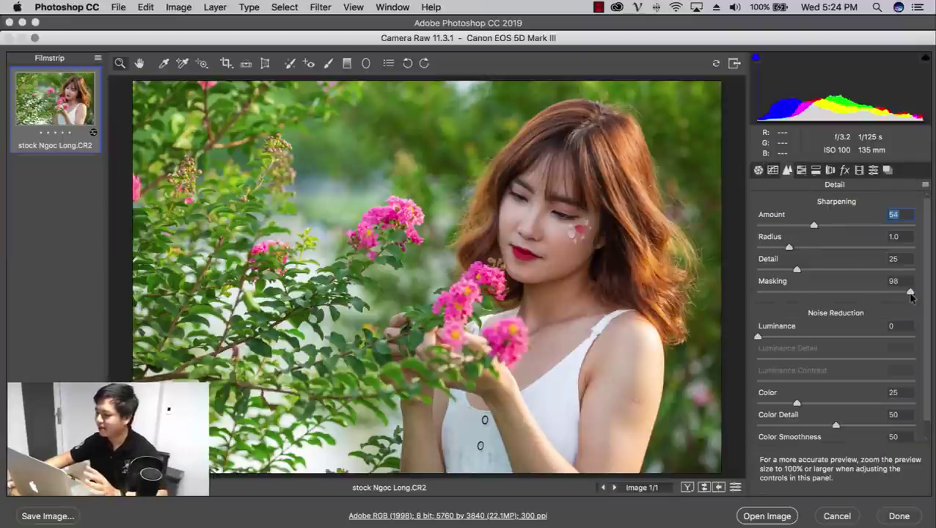
{"action": "left_click_drag", "start_coordinate": [758, 337], "coordinate": [786, 338]}
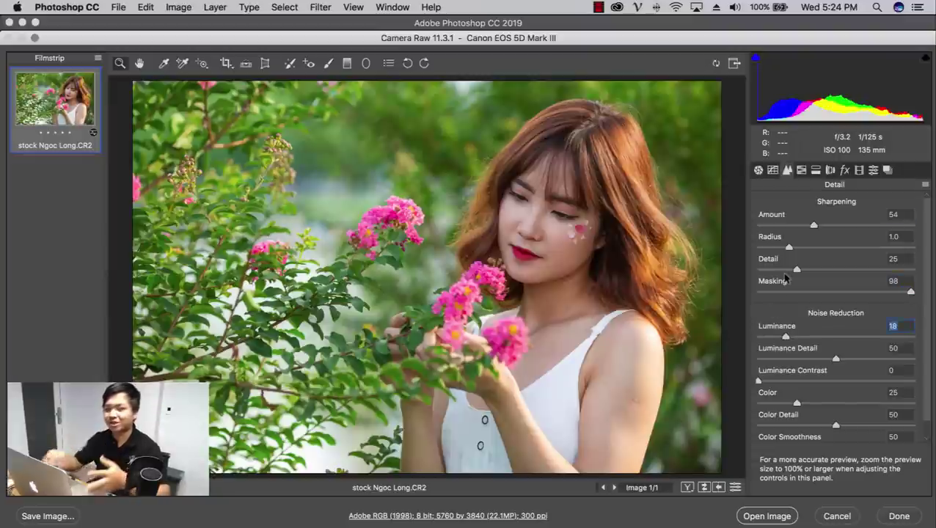
- Review the Basic and Lens Corrections settings, then open the image in Photoshop
{"action": "left_click", "coordinate": [759, 170]}
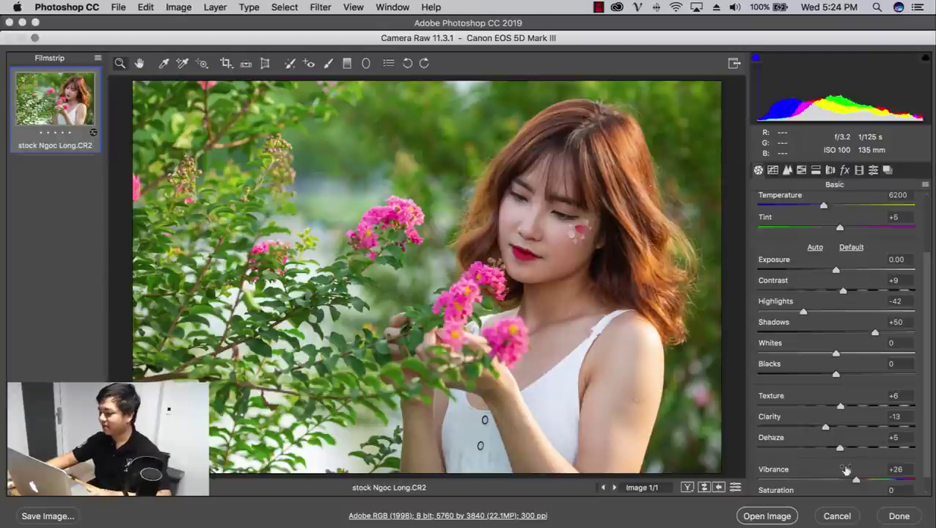
{"action": "left_click", "coordinate": [830, 170]}
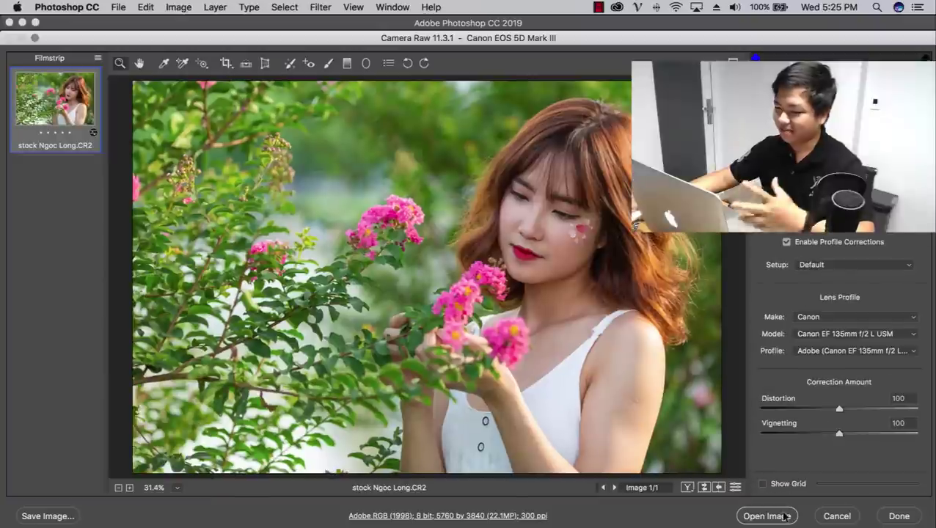
{"action": "left_click", "coordinate": [778, 515]}
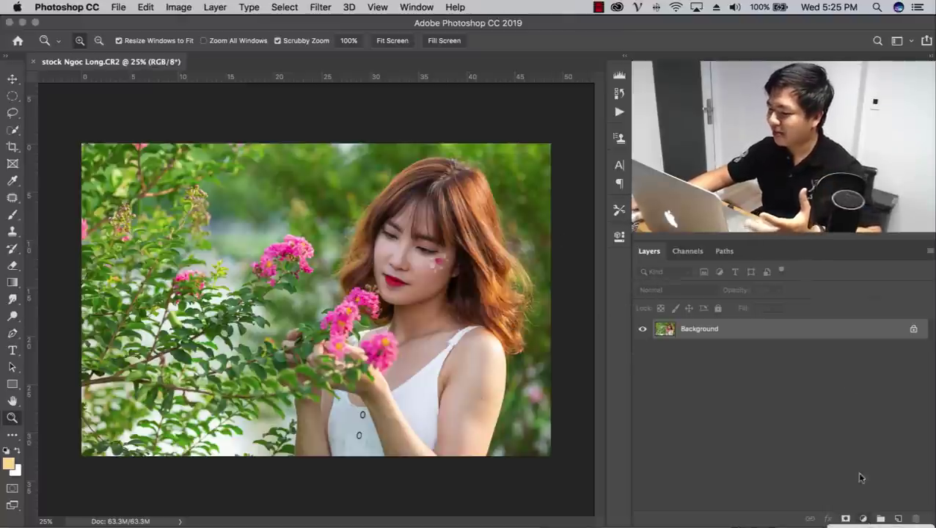
- Create a Curves 1 adjustment layer from the Layer menu and raise the RGB midtone point
{"action": "left_click", "coordinate": [863, 519]}
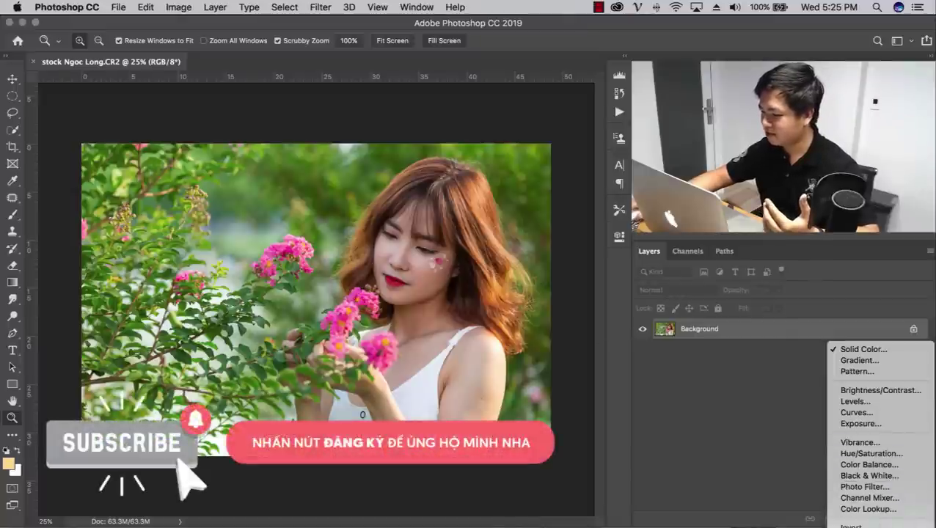
{"action": "left_click", "coordinate": [382, 165]}
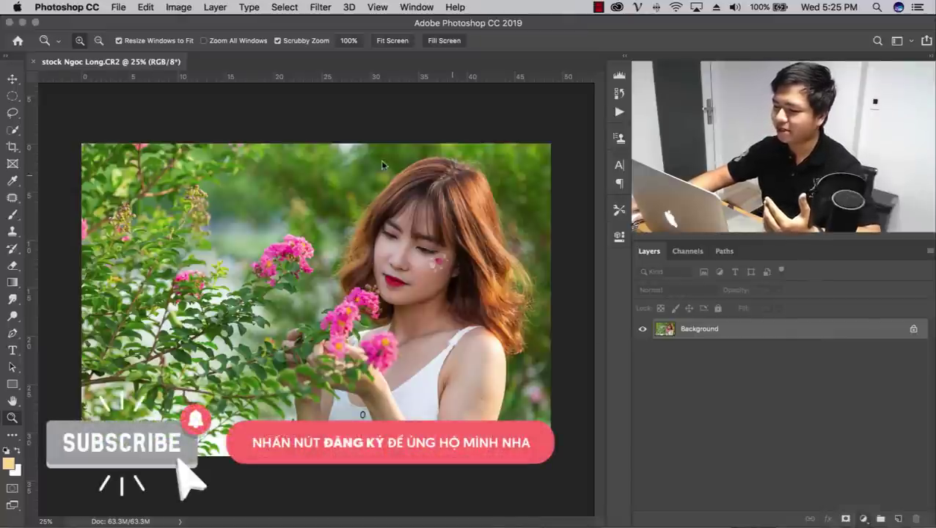
{"action": "left_click", "coordinate": [215, 7]}
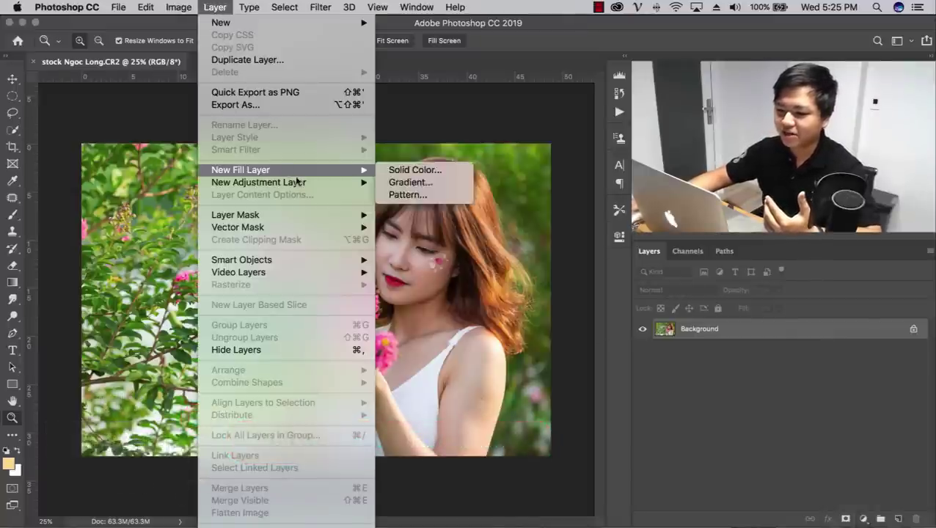
{"action": "mouse_move", "coordinate": [259, 182]}
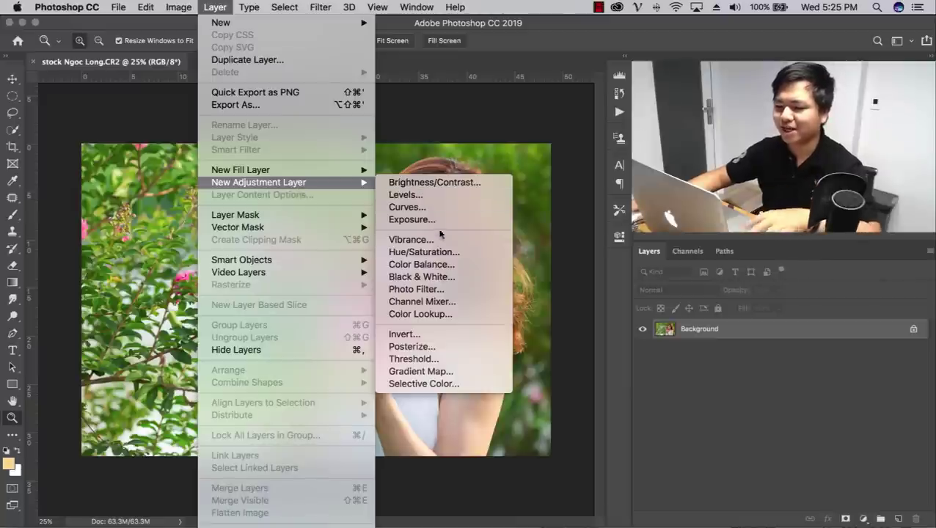
{"action": "left_click", "coordinate": [444, 208]}
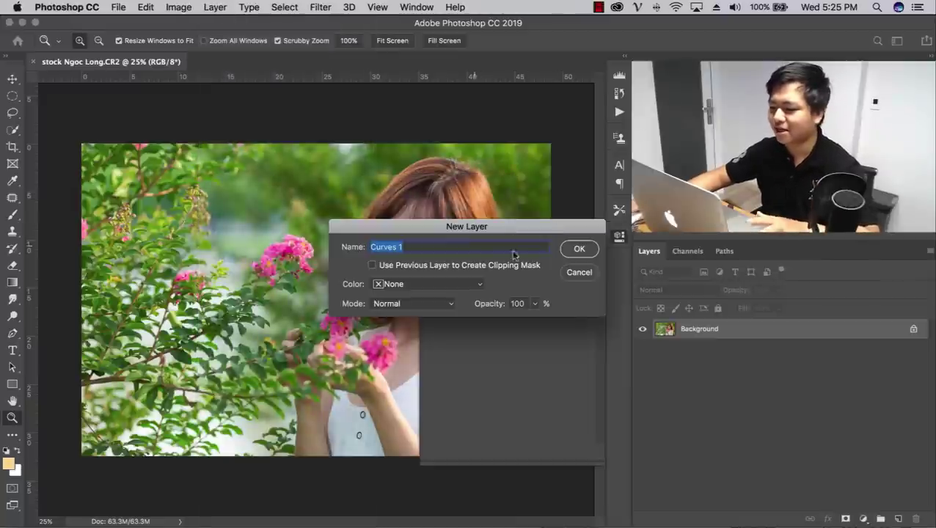
{"action": "left_click", "coordinate": [579, 248]}
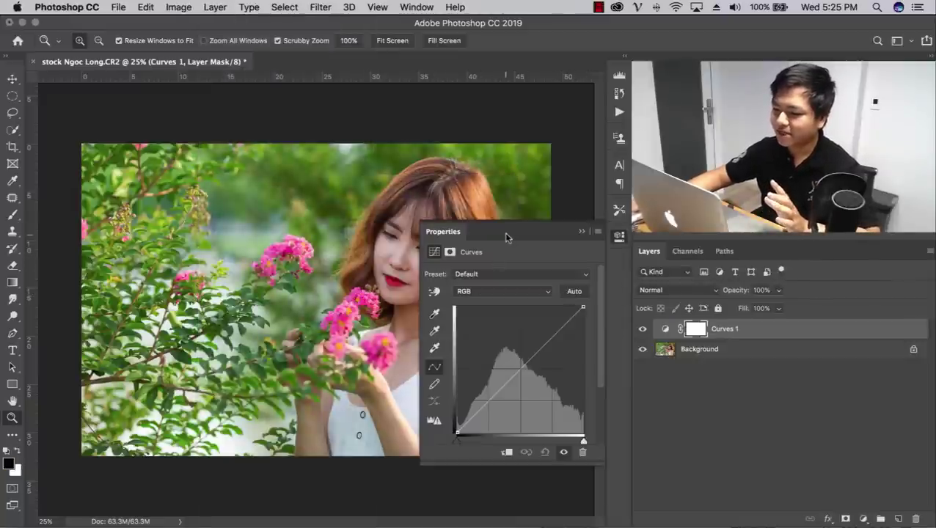
{"action": "left_click_drag", "start_coordinate": [504, 232], "coordinate": [193, 210]}
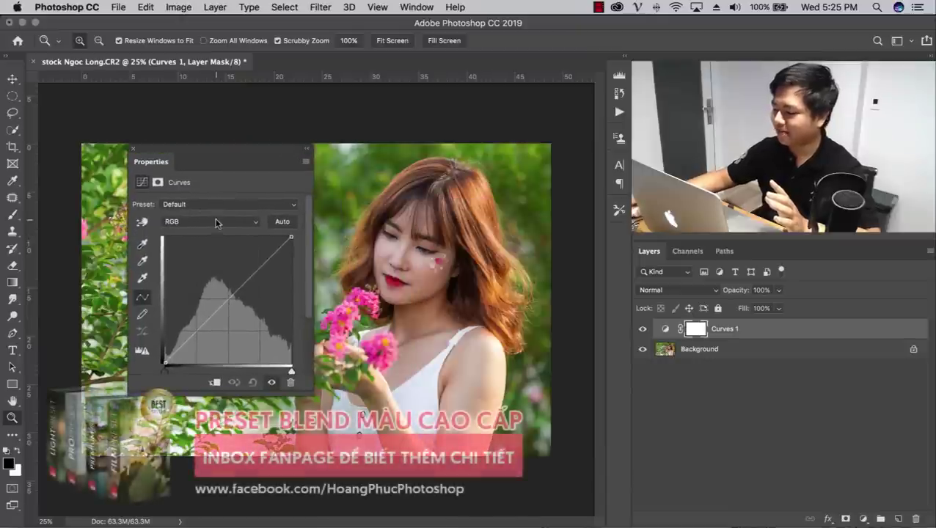
{"action": "scroll", "coordinate": [301, 299], "scroll_direction": "down", "scroll_amount": 1}
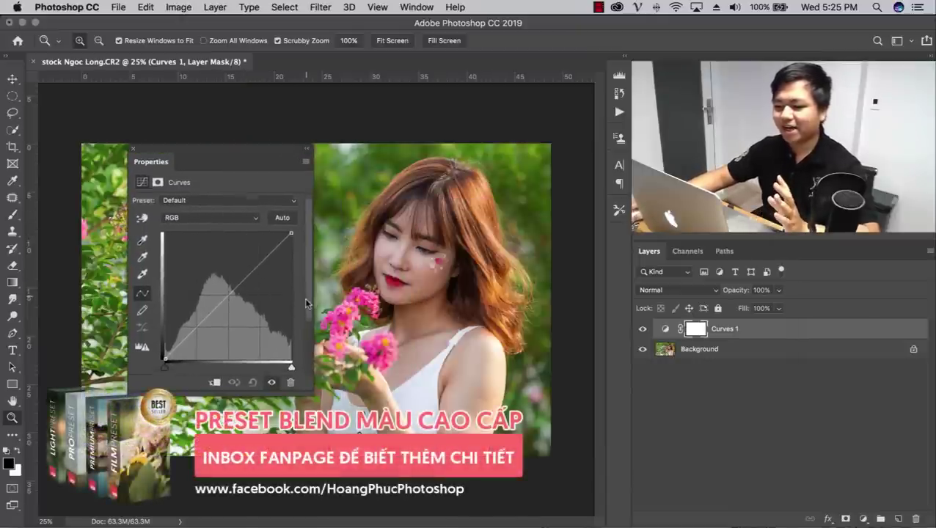
{"action": "left_click_drag", "start_coordinate": [254, 270], "coordinate": [251, 267]}
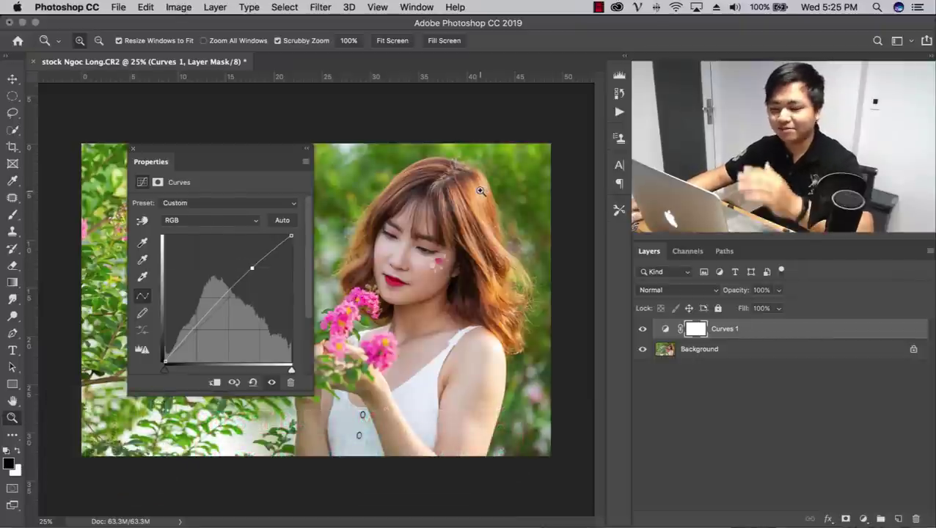
- Switch Curves 1 to the Blue channel and nudge its midpoint slightly down
{"action": "left_click", "coordinate": [245, 221]}
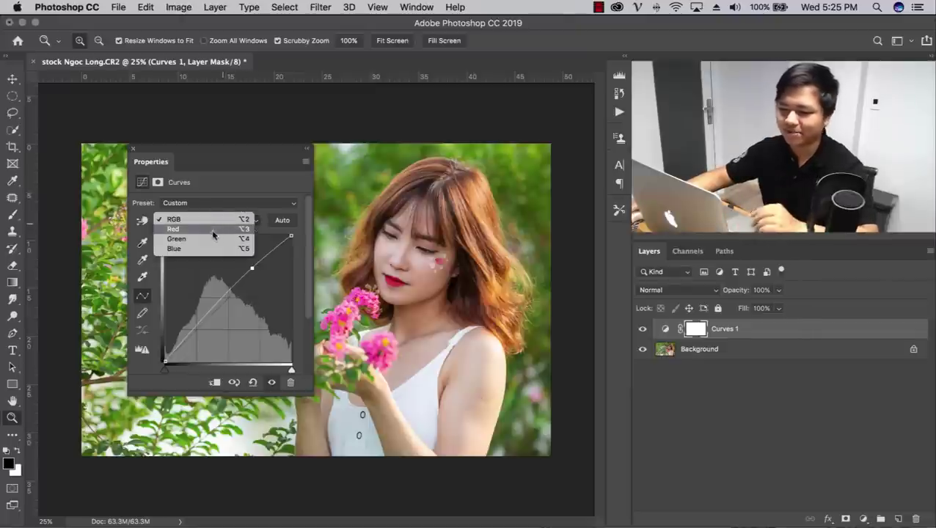
{"action": "left_click", "coordinate": [211, 249]}
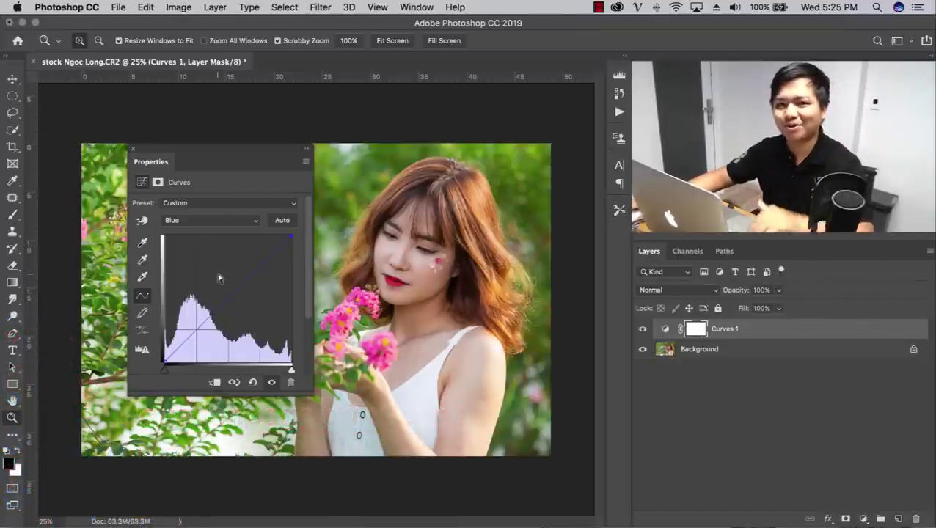
{"action": "left_click", "coordinate": [202, 221]}
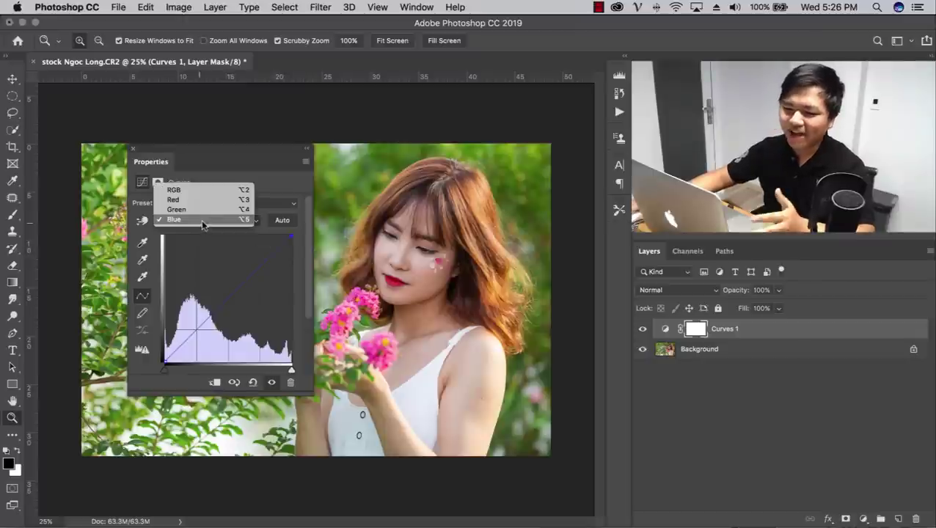
{"action": "left_click", "coordinate": [202, 222]}
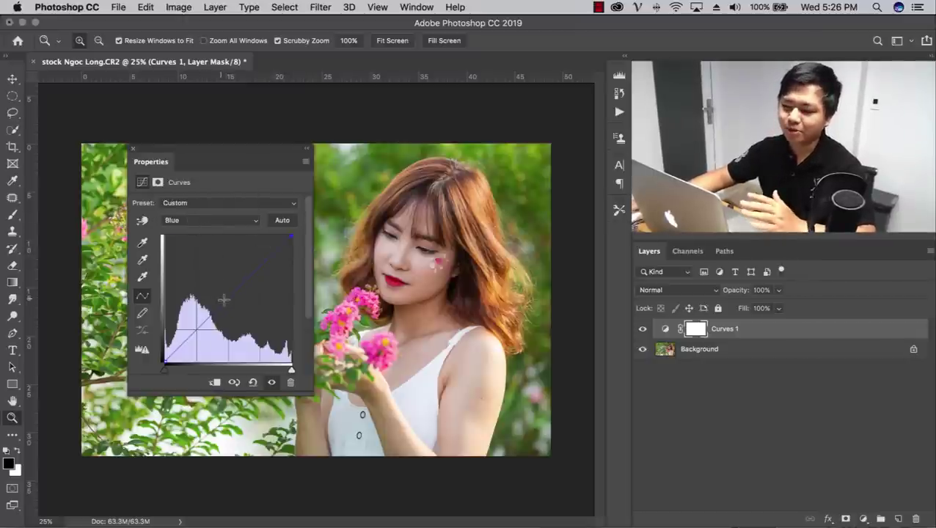
{"action": "left_click_drag", "start_coordinate": [228, 300], "coordinate": [230, 303]}
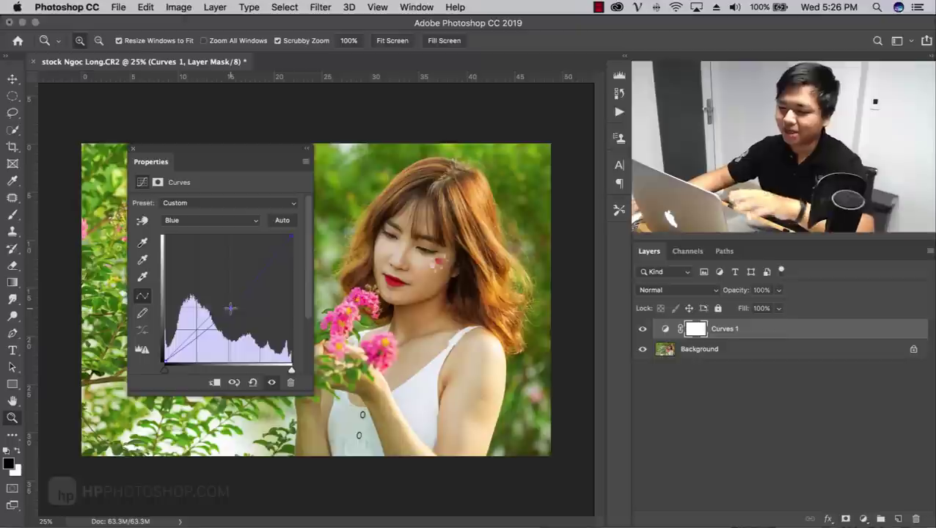
- Select the Red channel, toggle Curves 1 to compare, and move the Properties panel aside
{"action": "left_click", "coordinate": [213, 220]}
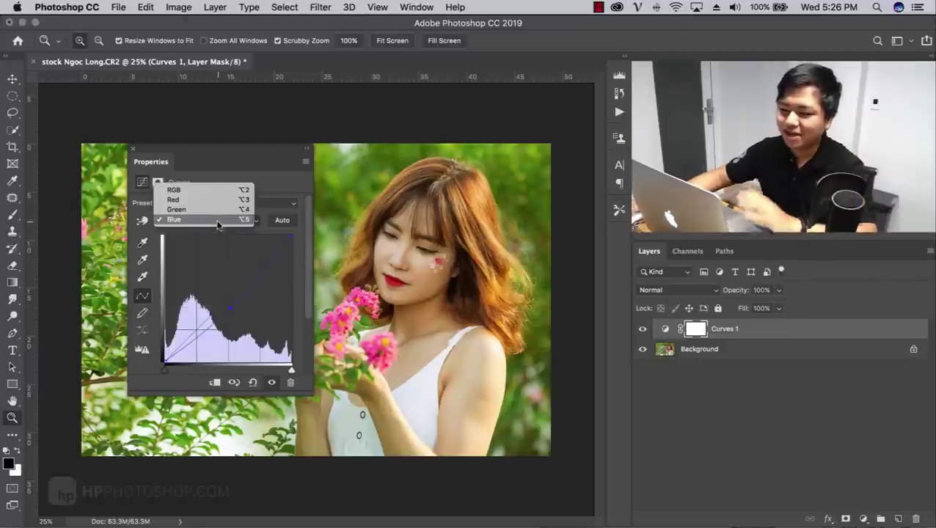
{"action": "left_click", "coordinate": [227, 296]}
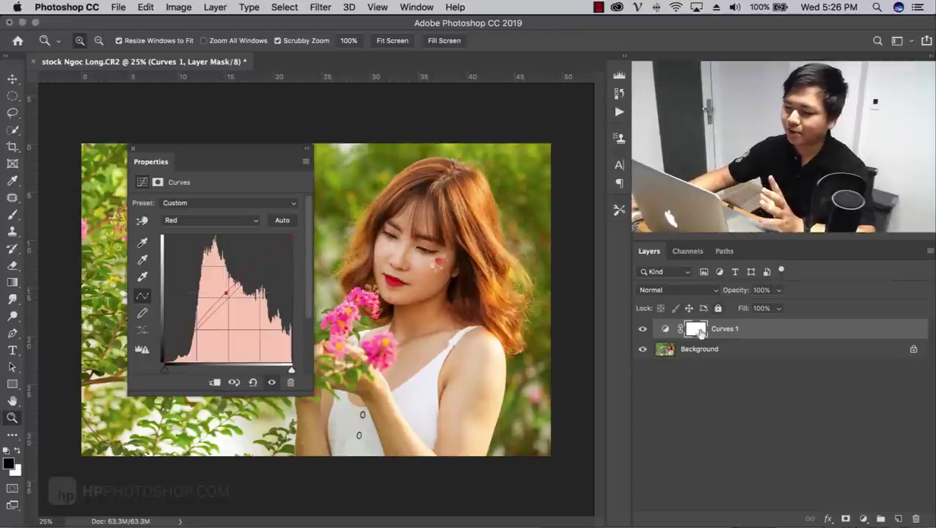
{"action": "left_click", "coordinate": [642, 329]}
{"action": "left_click", "coordinate": [643, 329]}
{"action": "left_click", "coordinate": [643, 329]}
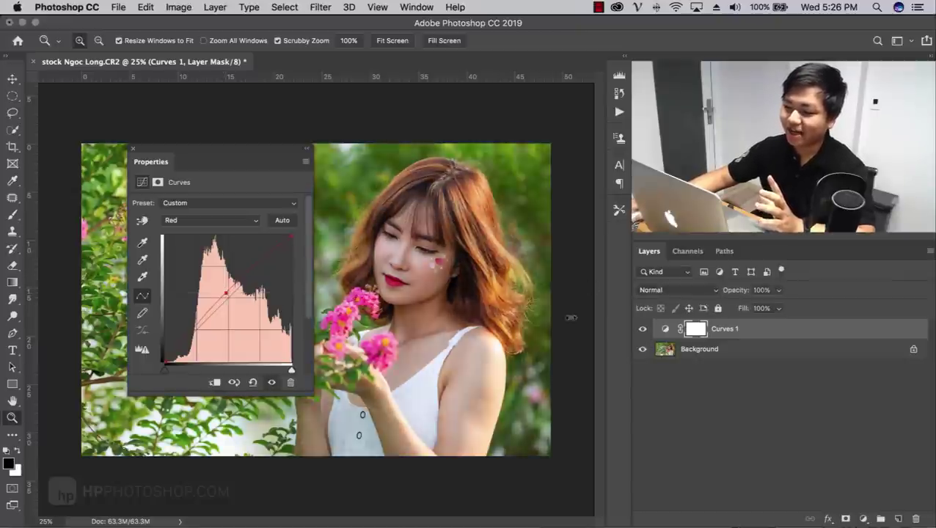
{"action": "left_click", "coordinate": [643, 330]}
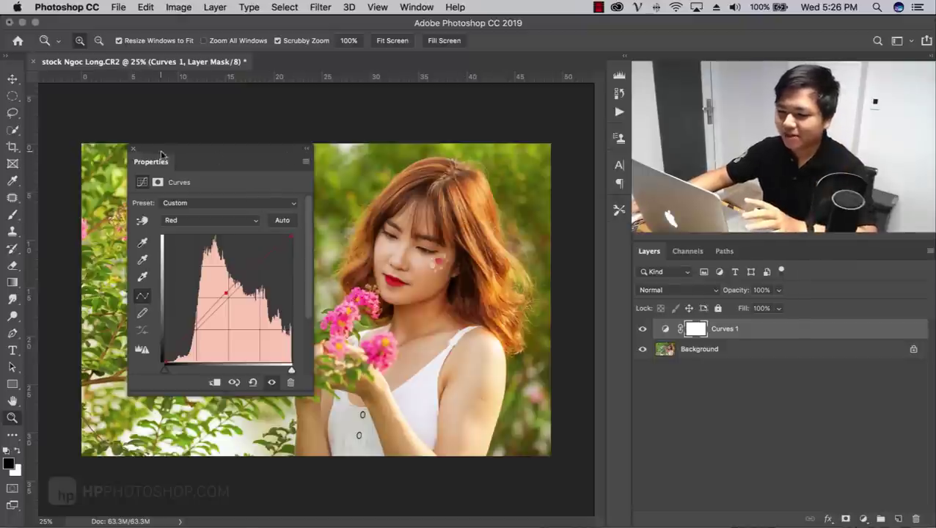
{"action": "left_click_drag", "start_coordinate": [162, 153], "coordinate": [619, 237]}
- Toggle Curves 1 to compare, then invert its mask to black with Ctrl+I
{"action": "left_click", "coordinate": [642, 330]}
{"action": "left_click", "coordinate": [643, 330]}
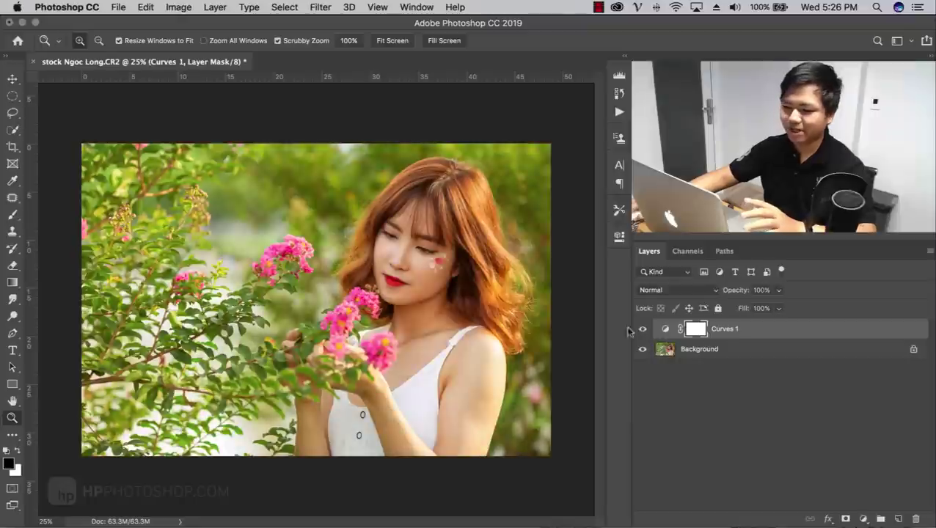
{"action": "left_click", "coordinate": [643, 329]}
{"action": "left_click", "coordinate": [643, 329]}
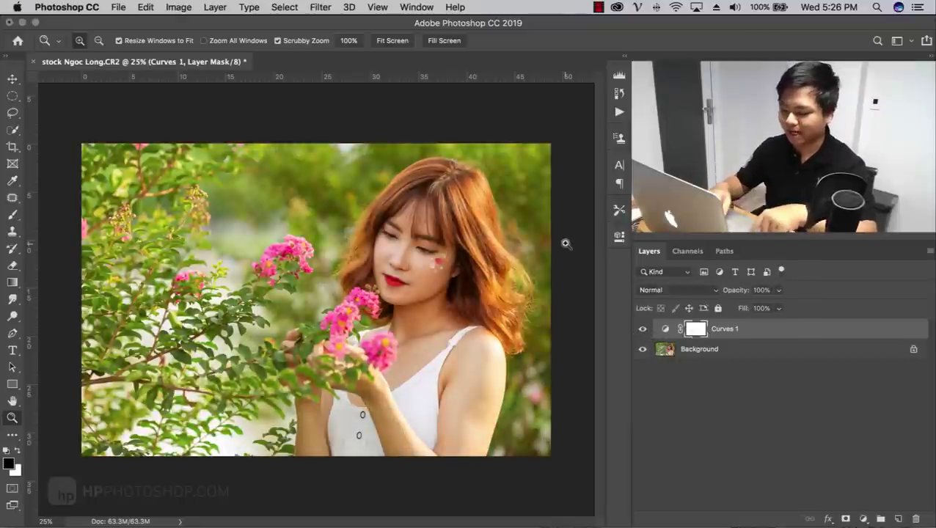
{"action": "key", "text": "ctrl+i"}
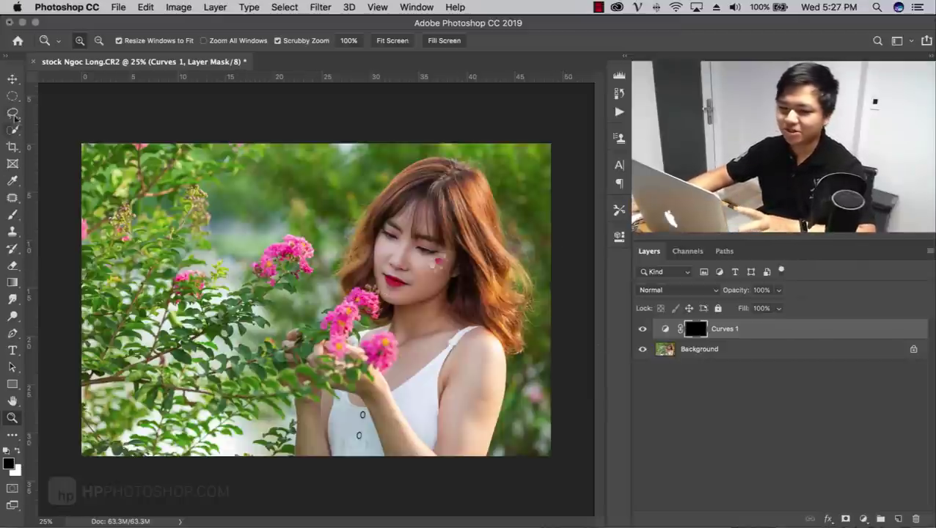
- Lasso the woman's head and hair on the right and feather the selection by 300 px
{"action": "left_click_drag", "start_coordinate": [13, 116], "coordinate": [71, 116]}
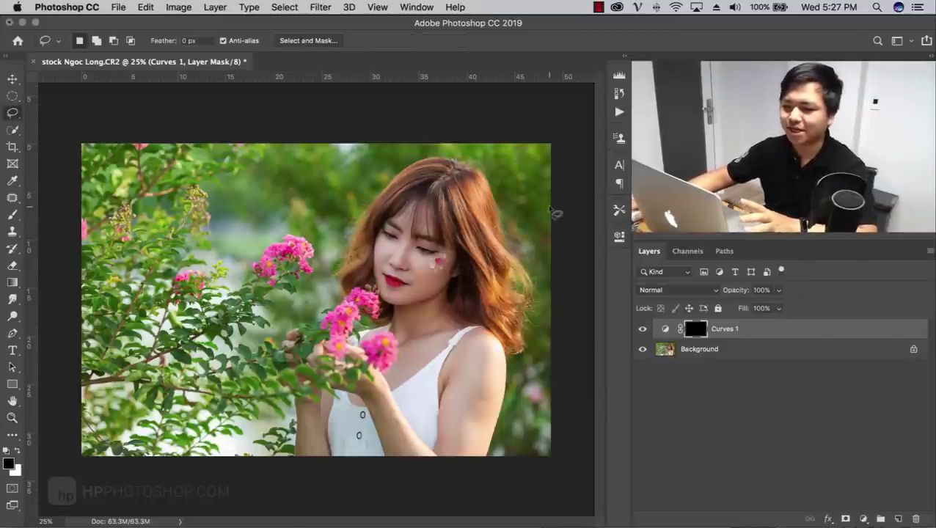
{"action": "left_click_drag", "start_coordinate": [518, 167], "coordinate": [322, 191]}
{"action": "left_click_drag", "start_coordinate": [381, 192], "coordinate": [400, 187]}
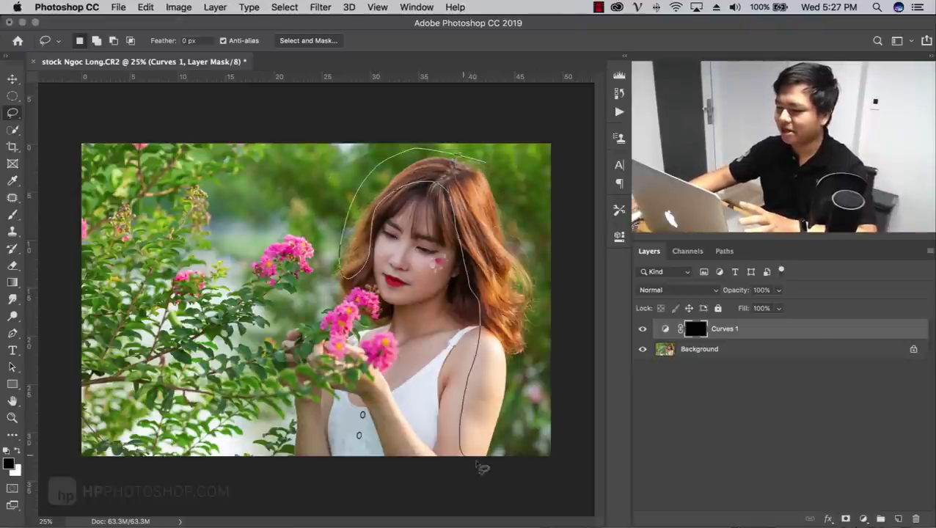
{"action": "left_click_drag", "start_coordinate": [526, 258], "coordinate": [512, 224]}
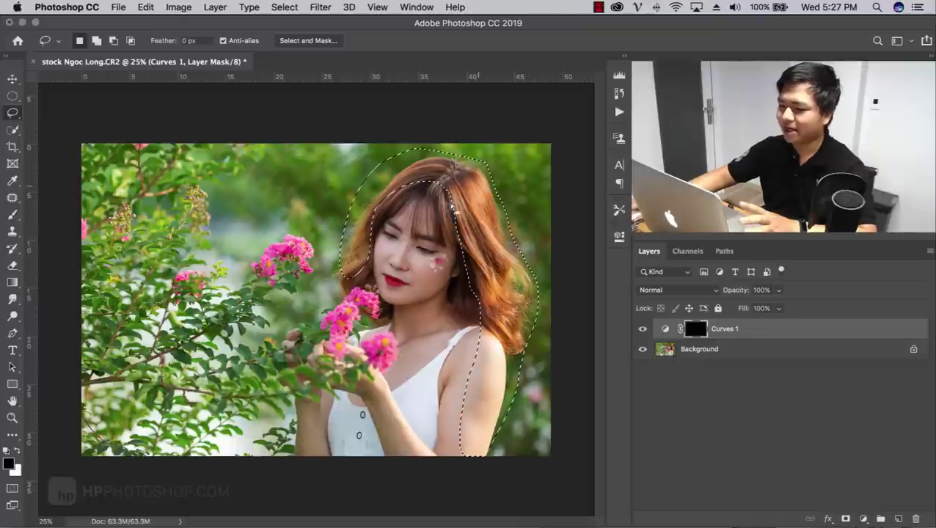
{"action": "right_click", "coordinate": [456, 211]}
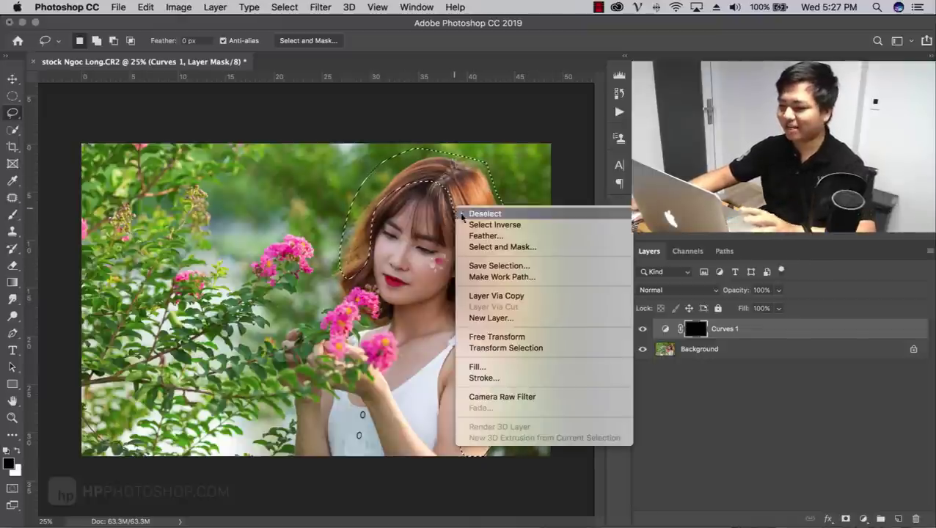
{"action": "left_click", "coordinate": [482, 254]}
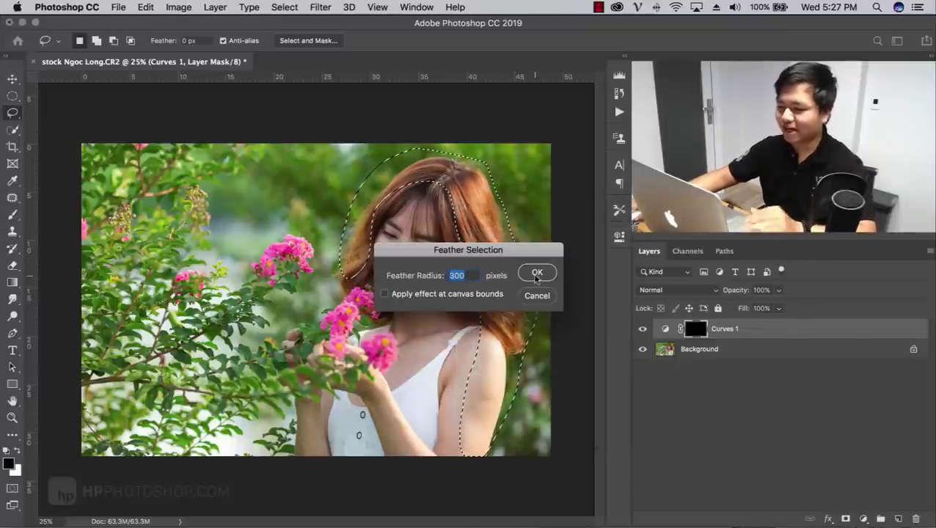
{"action": "left_click", "coordinate": [538, 274]}
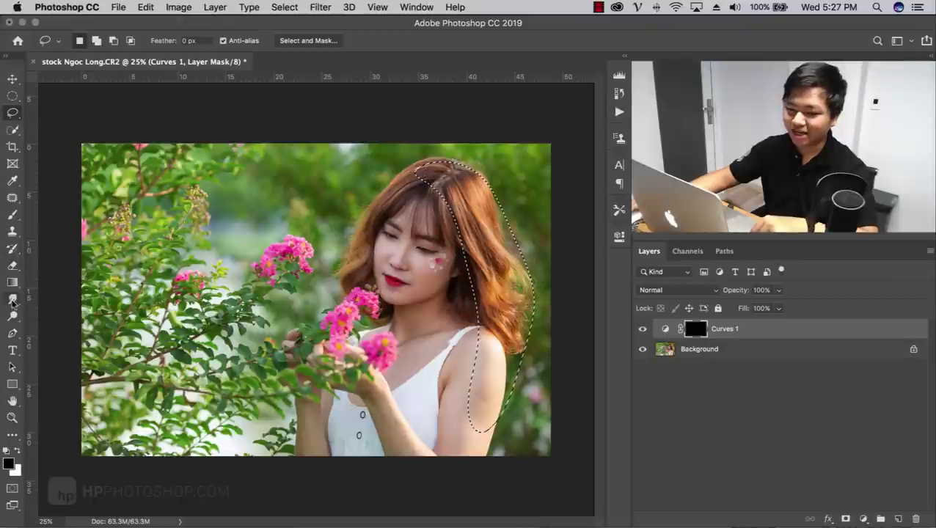
- Fill the selected area of the mask with white using Paint Bucket, then deselect
{"action": "left_click", "coordinate": [12, 282]}
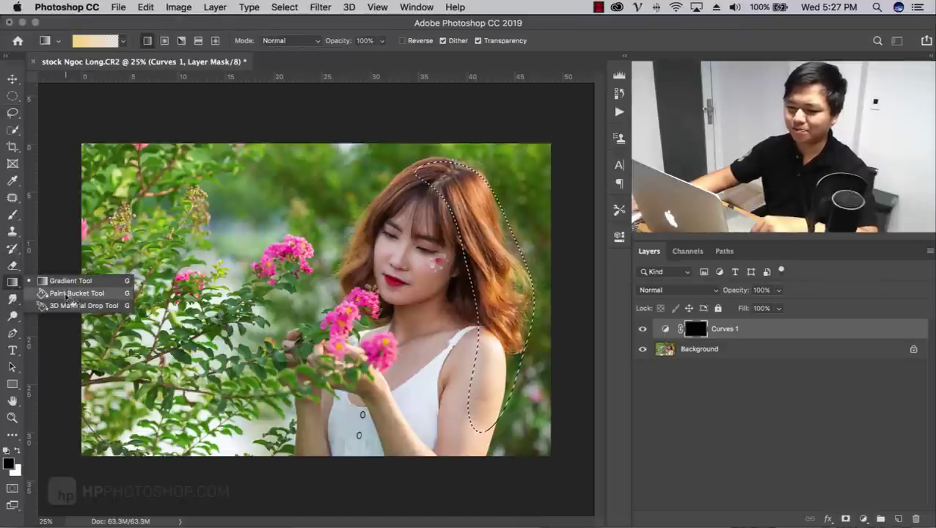
{"action": "left_click", "coordinate": [76, 293]}
{"action": "left_click", "coordinate": [19, 452]}
{"action": "left_click", "coordinate": [449, 290]}
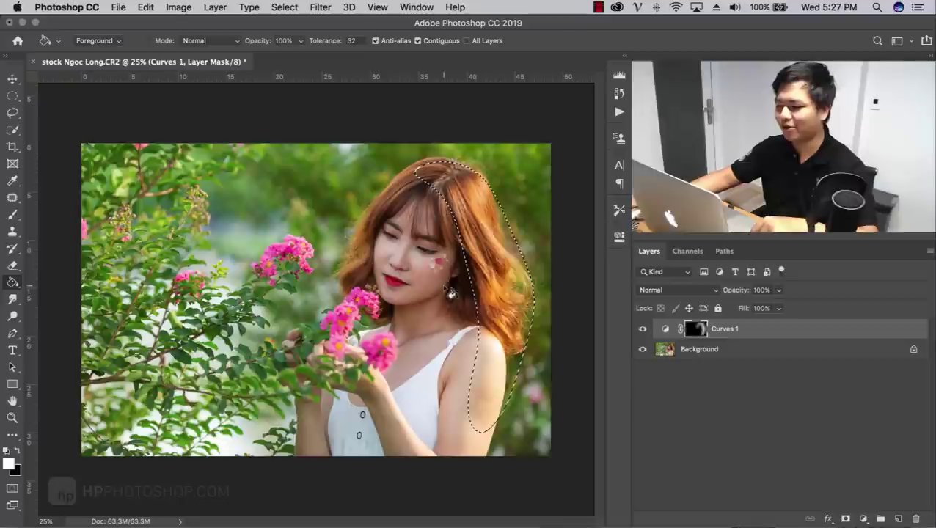
{"action": "key", "text": "ctrl+d"}
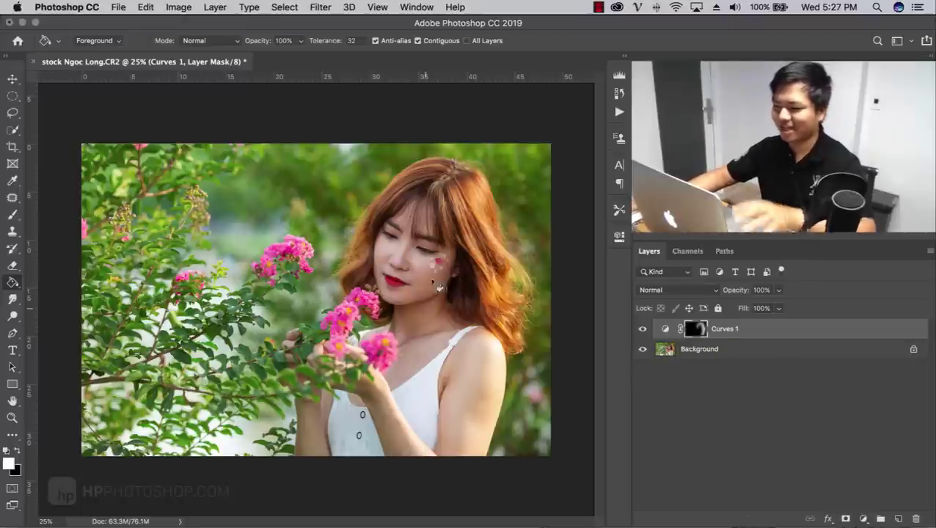
{"action": "left_click", "coordinate": [643, 330]}
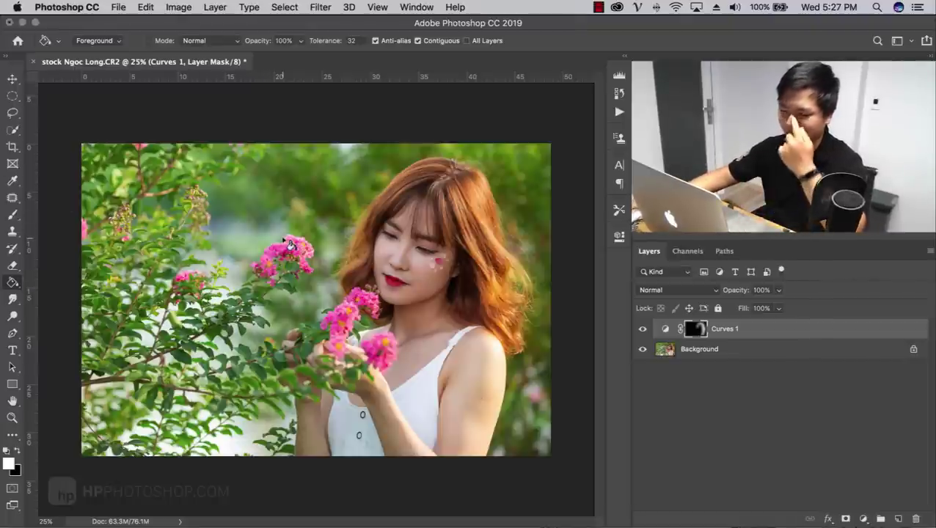
- Lasso the girl's face and body and feather the selection by 400 pixels
{"action": "left_click", "coordinate": [13, 112]}
{"action": "left_click_drag", "start_coordinate": [436, 196], "coordinate": [353, 304]}
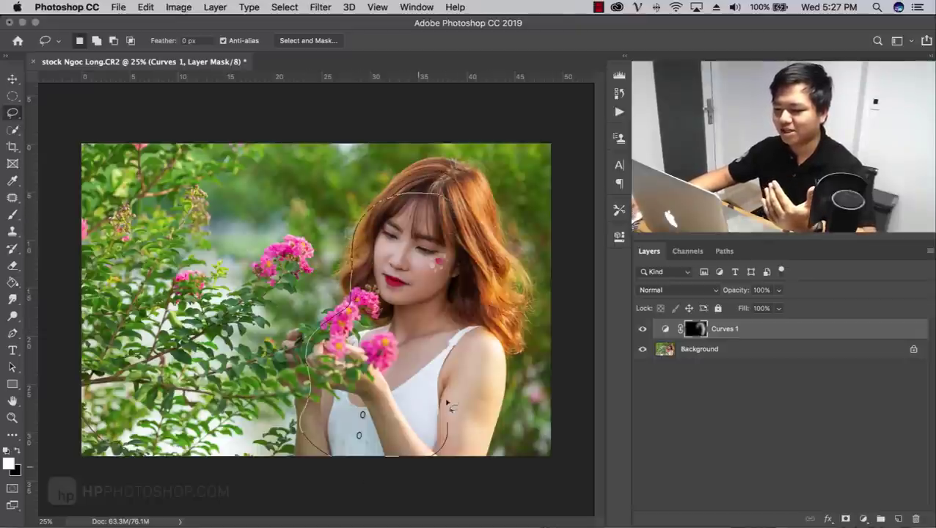
{"action": "left_click_drag", "start_coordinate": [342, 466], "coordinate": [470, 291]}
{"action": "left_click_drag", "start_coordinate": [462, 214], "coordinate": [443, 233]}
{"action": "right_click", "coordinate": [443, 233]}
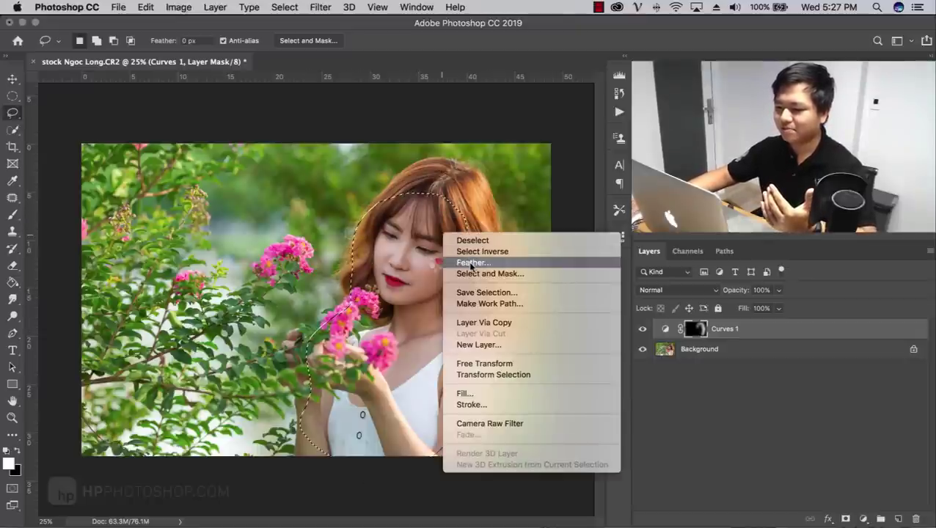
{"action": "right_click", "coordinate": [12, 114]}
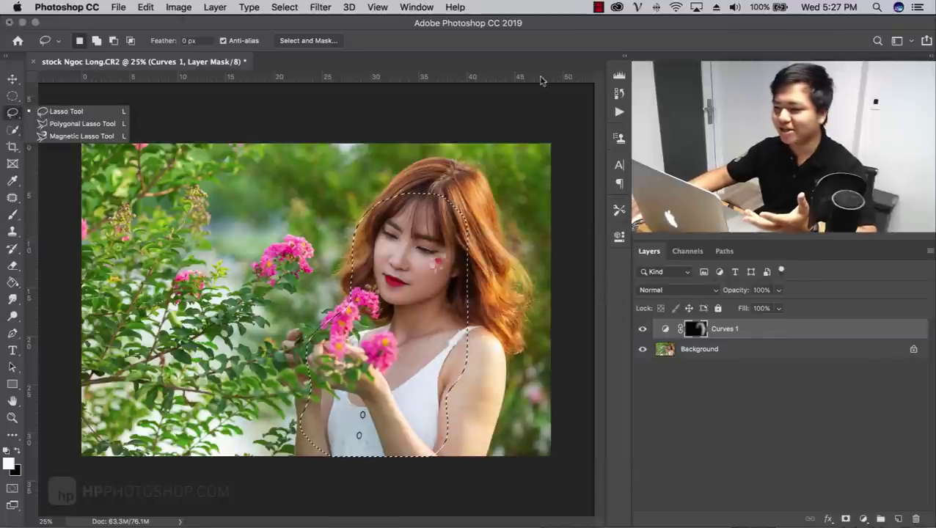
{"action": "right_click", "coordinate": [421, 222]}
{"action": "left_click", "coordinate": [429, 253]}
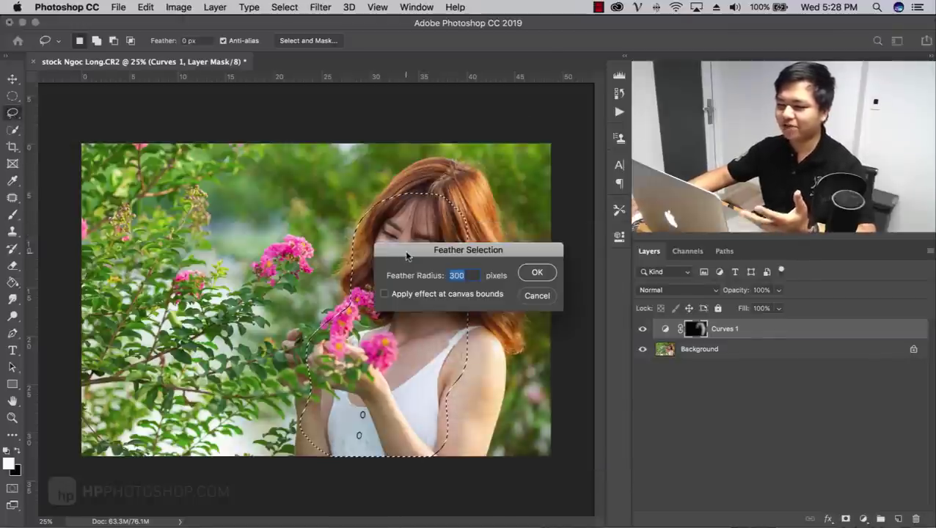
{"action": "type", "text": "400"}
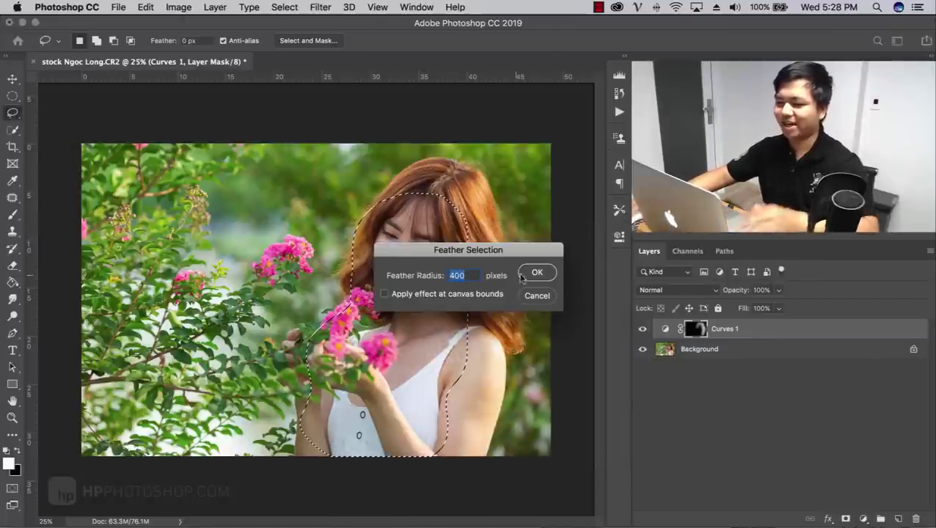
{"action": "left_click", "coordinate": [524, 274]}
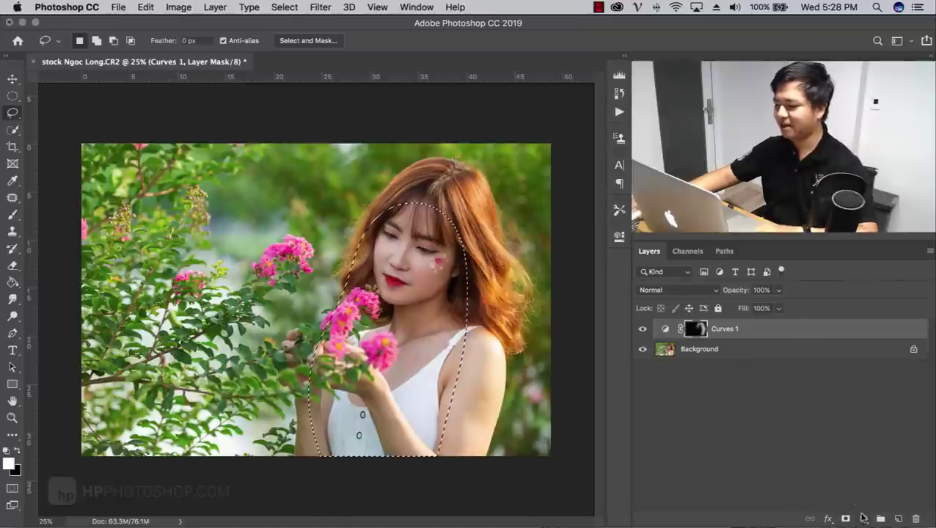
- Add a Curves 2 layer over the selection and lift its midtones to brighten the face
{"action": "left_click", "coordinate": [863, 519]}
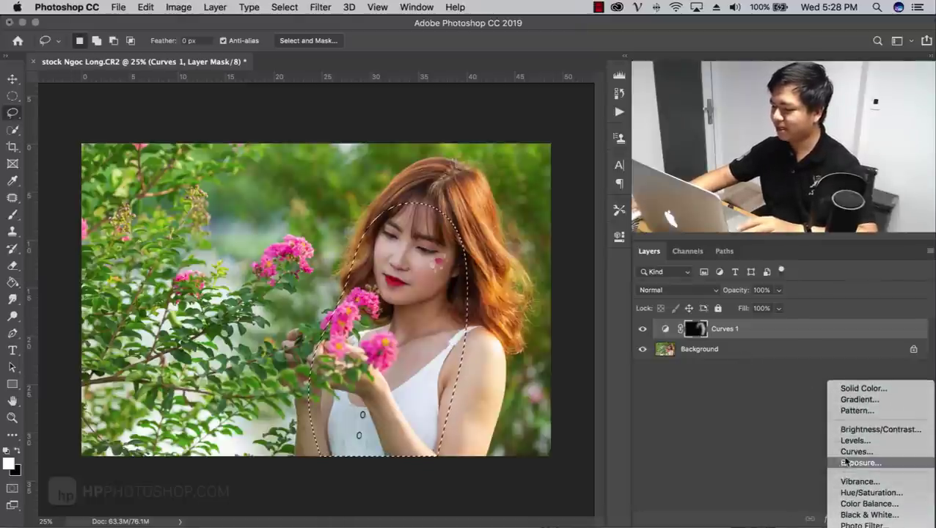
{"action": "left_click", "coordinate": [851, 451]}
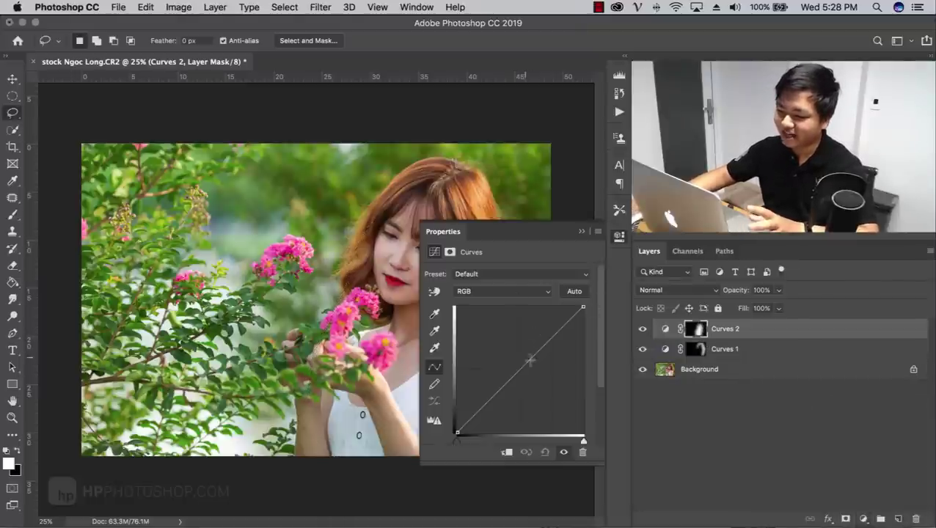
{"action": "left_click_drag", "start_coordinate": [530, 360], "coordinate": [523, 352]}
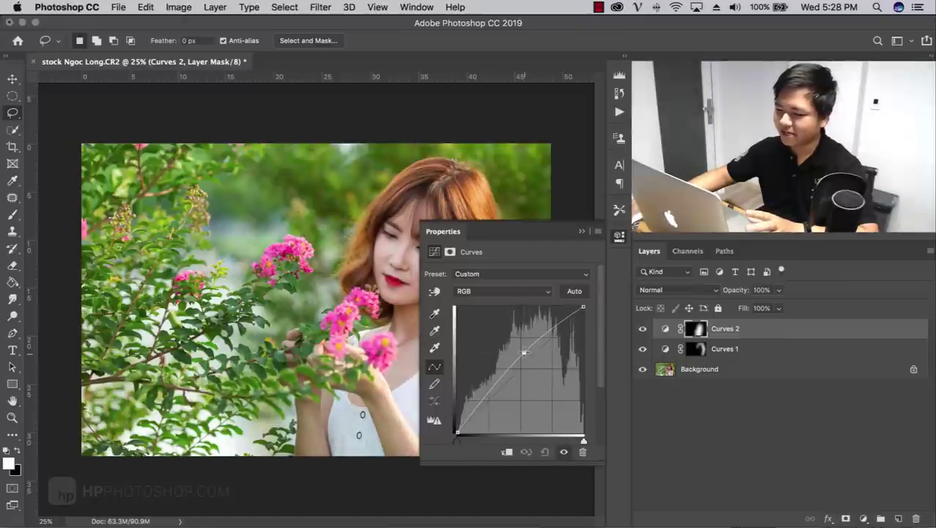
- Collapse the Curves panel, toggle Curves 2 to compare, and dismiss the Layer Style dialog
{"action": "left_click", "coordinate": [581, 232]}
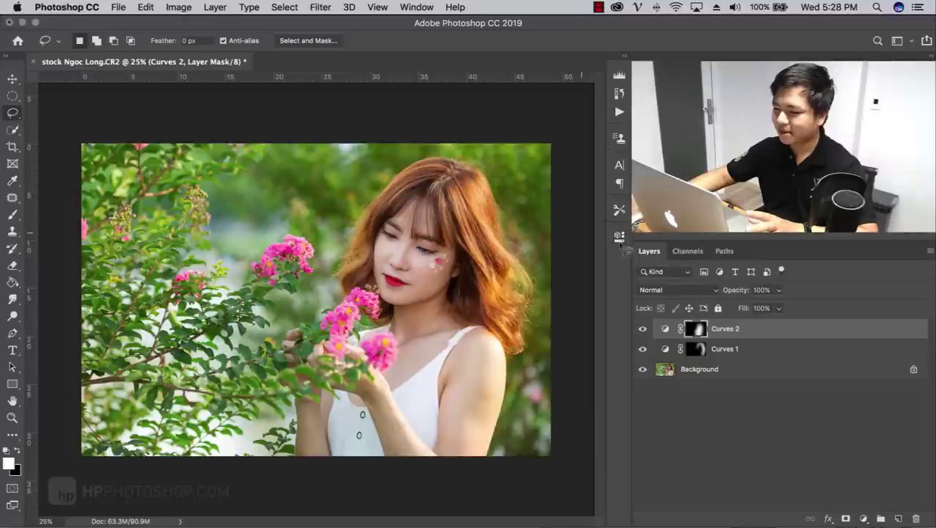
{"action": "left_click", "coordinate": [643, 329]}
{"action": "left_click", "coordinate": [643, 328]}
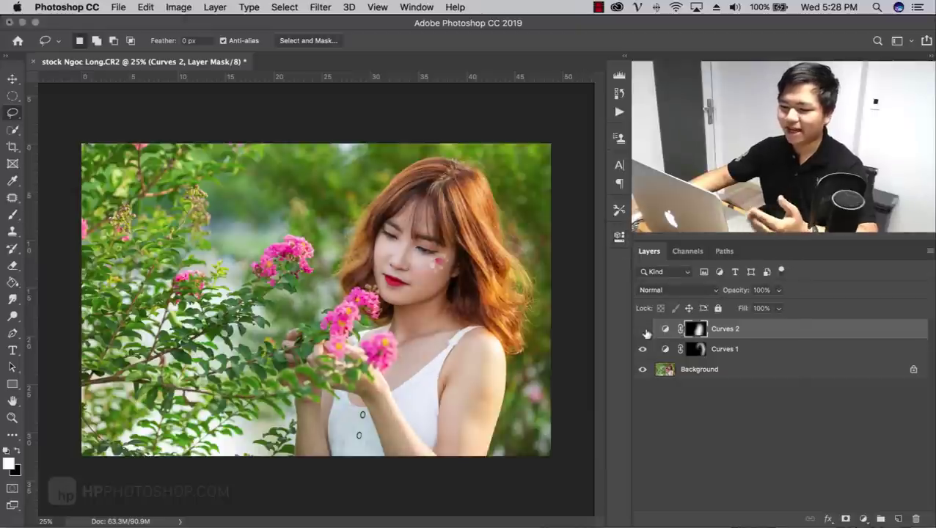
{"action": "left_click", "coordinate": [643, 329]}
{"action": "left_click", "coordinate": [643, 329]}
{"action": "double_click", "coordinate": [805, 336]}
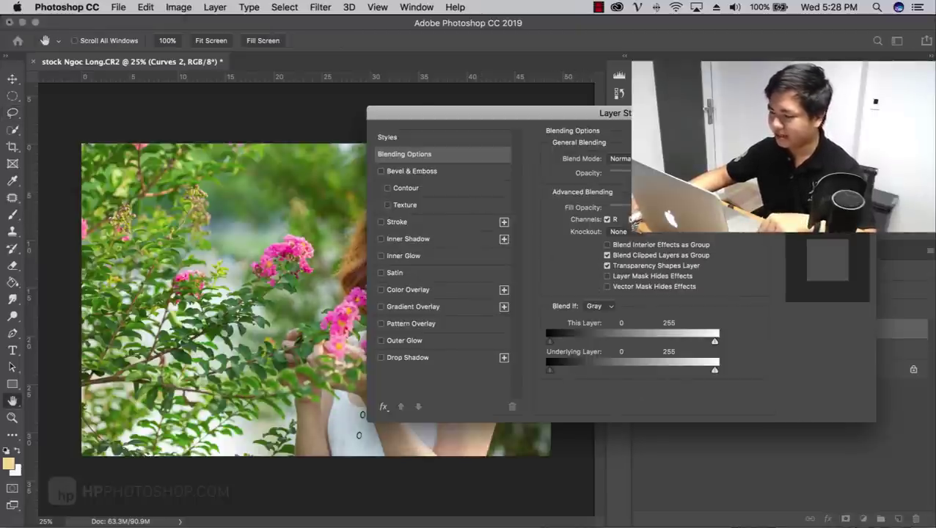
{"action": "key", "text": "Escape"}
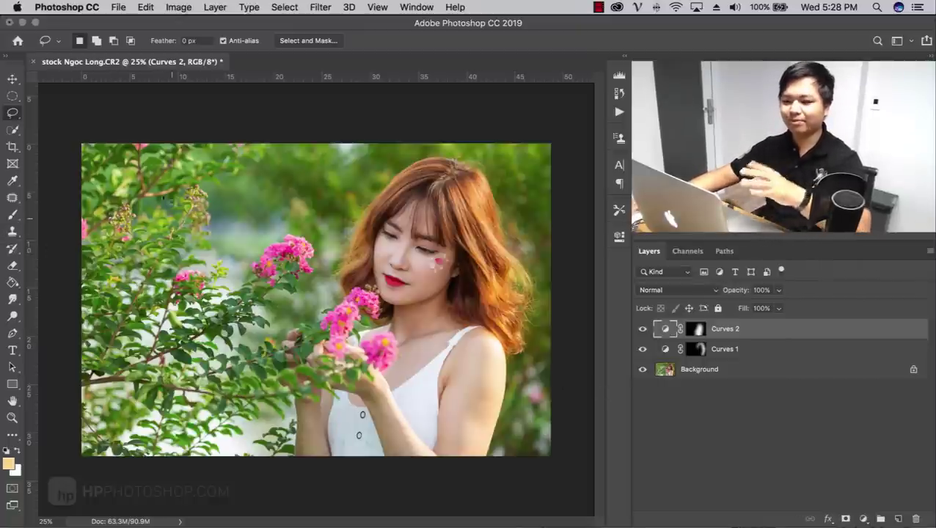
- Lasso the leafy left side of the photo and feather the selection
{"action": "mouse_move", "coordinate": [260, 145]}
{"action": "left_mouse_down"}
{"action": "mouse_move", "coordinate": [158, 478]}
{"action": "mouse_move", "coordinate": [268, 470]}
{"action": "mouse_move", "coordinate": [283, 363]}
{"action": "mouse_move", "coordinate": [384, 178]}
{"action": "left_mouse_up"}
{"action": "left_click_drag", "start_coordinate": [406, 144], "coordinate": [407, 144]}
{"action": "right_click", "coordinate": [206, 197]}
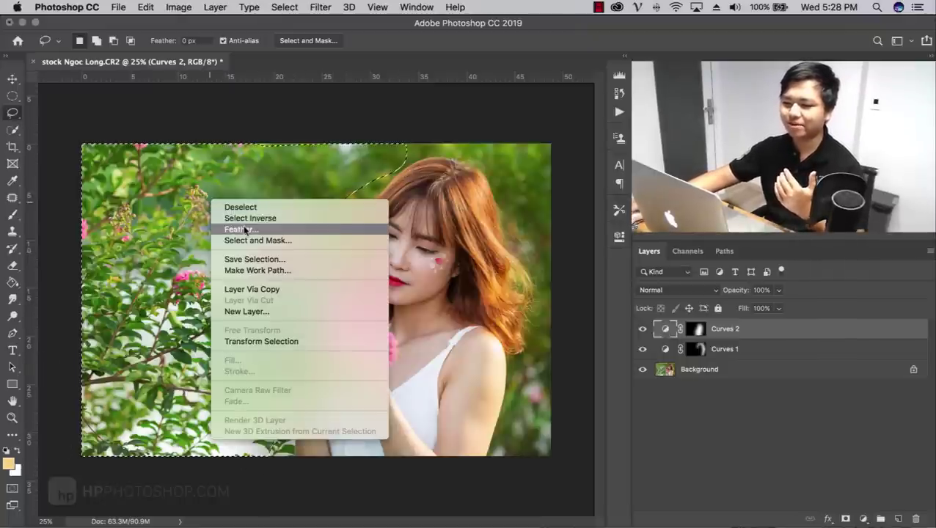
{"action": "left_click", "coordinate": [246, 229]}
{"action": "left_click", "coordinate": [538, 273]}
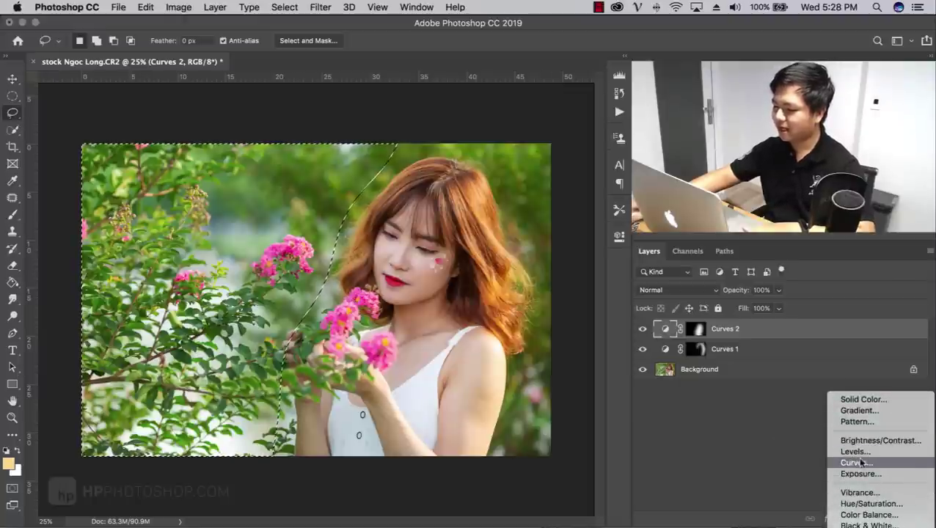
- Add a Curves 3 layer with a gentle S-curve, then toggle it to compare
{"action": "left_click", "coordinate": [862, 462]}
{"action": "left_click_drag", "start_coordinate": [554, 339], "coordinate": [550, 336]}
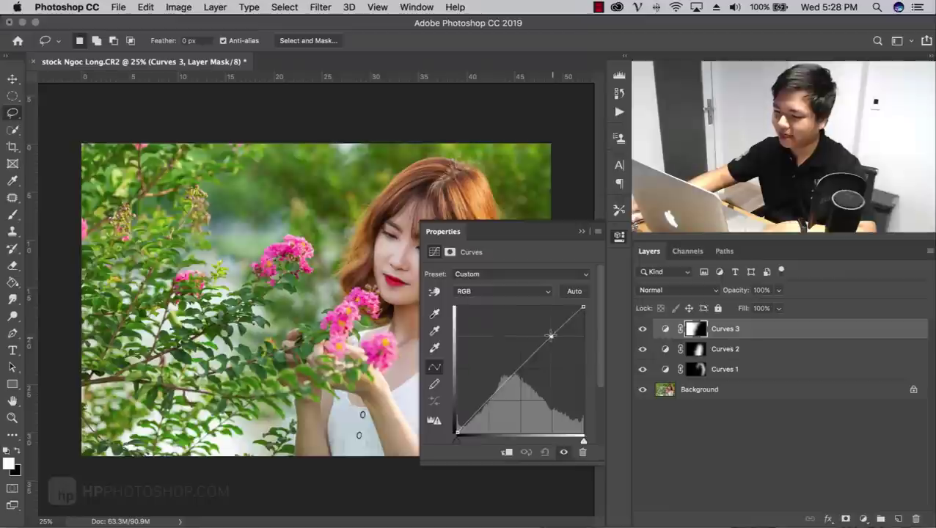
{"action": "left_click_drag", "start_coordinate": [500, 387], "coordinate": [498, 395]}
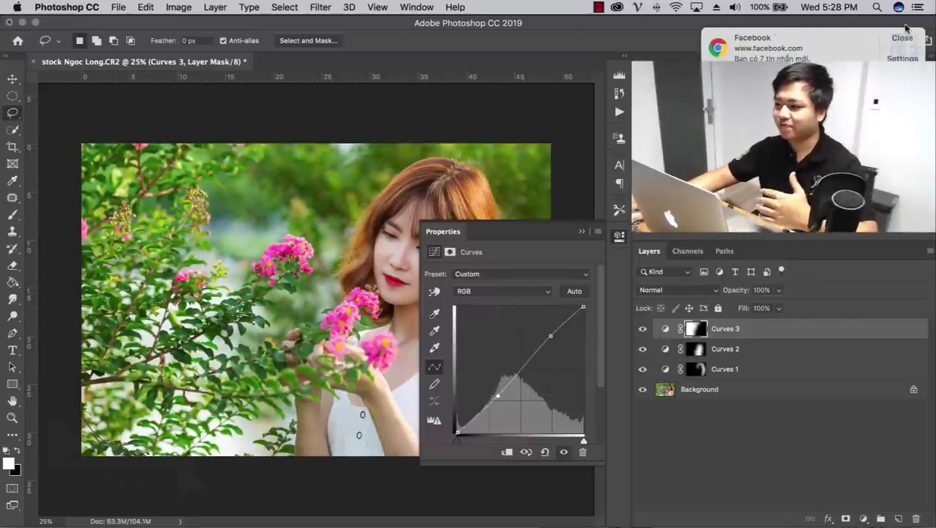
{"action": "left_click", "coordinate": [619, 237]}
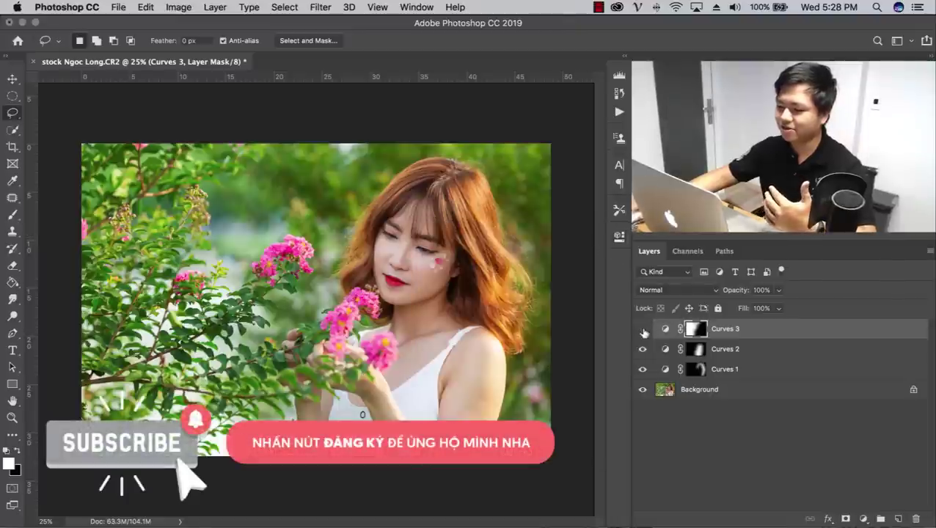
{"action": "left_click", "coordinate": [643, 331]}
{"action": "left_click", "coordinate": [643, 331]}
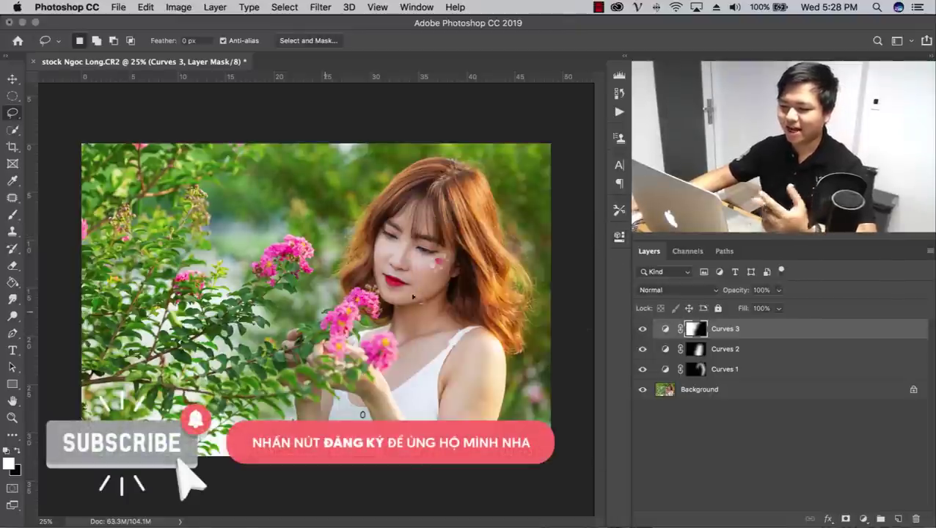
{"action": "key", "text": "z"}
{"action": "left_click_drag", "start_coordinate": [413, 296], "coordinate": [369, 311]}
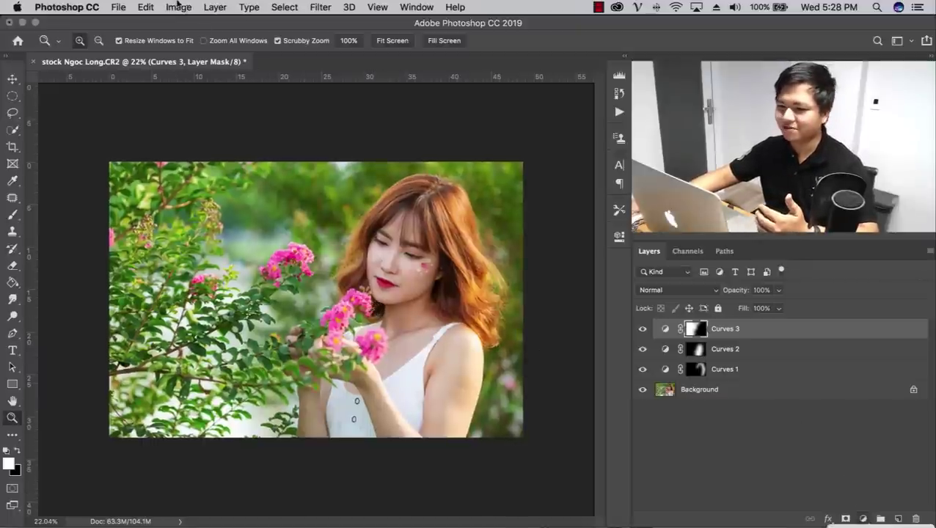
- Add Selective Color 1 and set Greens to Cyan −30, Magenta −54, Yellow −100, Black −100
{"action": "left_click", "coordinate": [213, 8]}
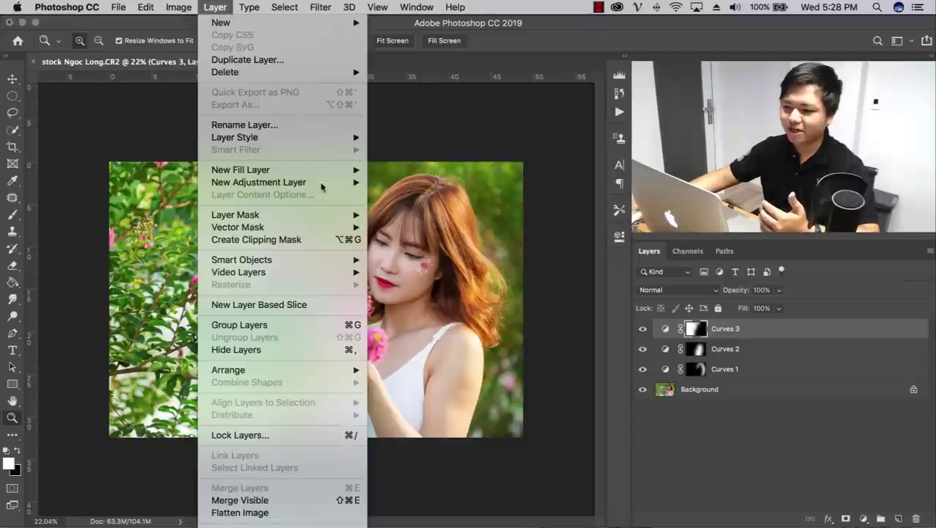
{"action": "mouse_move", "coordinate": [258, 182]}
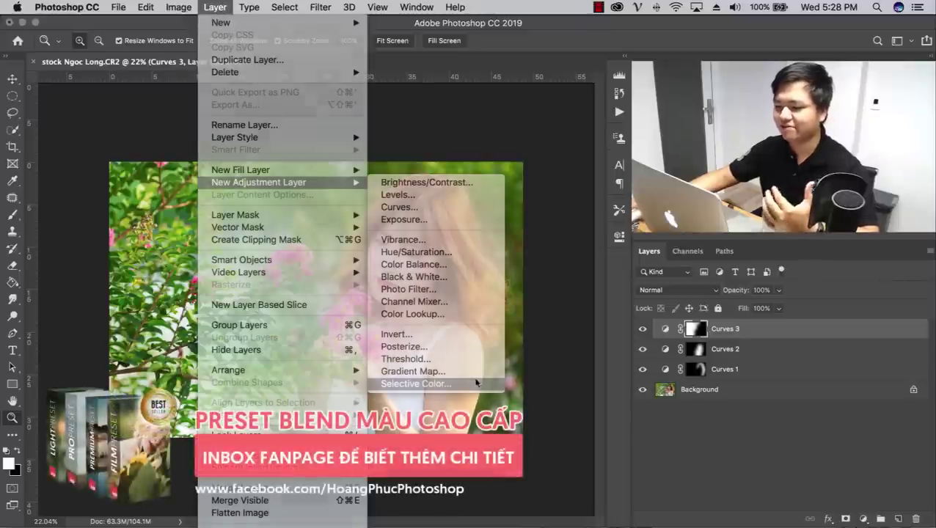
{"action": "left_click", "coordinate": [476, 383]}
{"action": "left_click", "coordinate": [569, 254]}
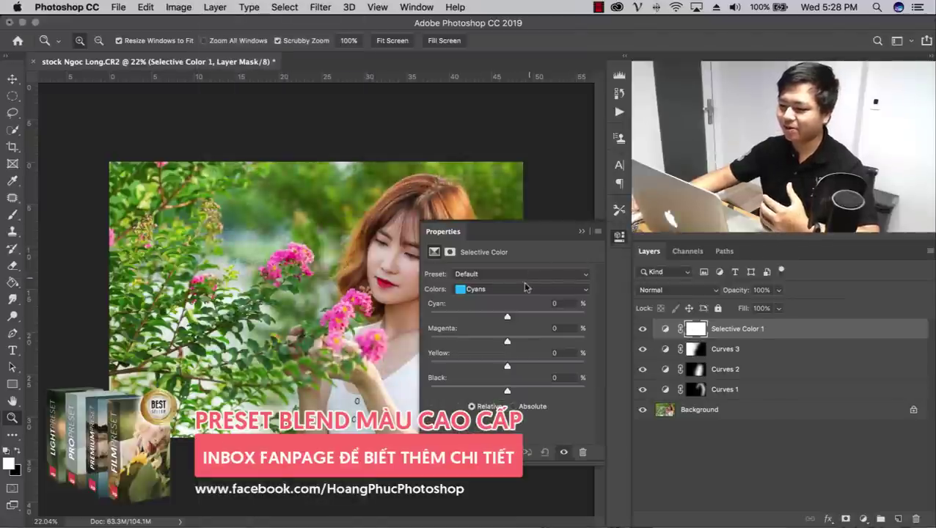
{"action": "left_click", "coordinate": [484, 289]}
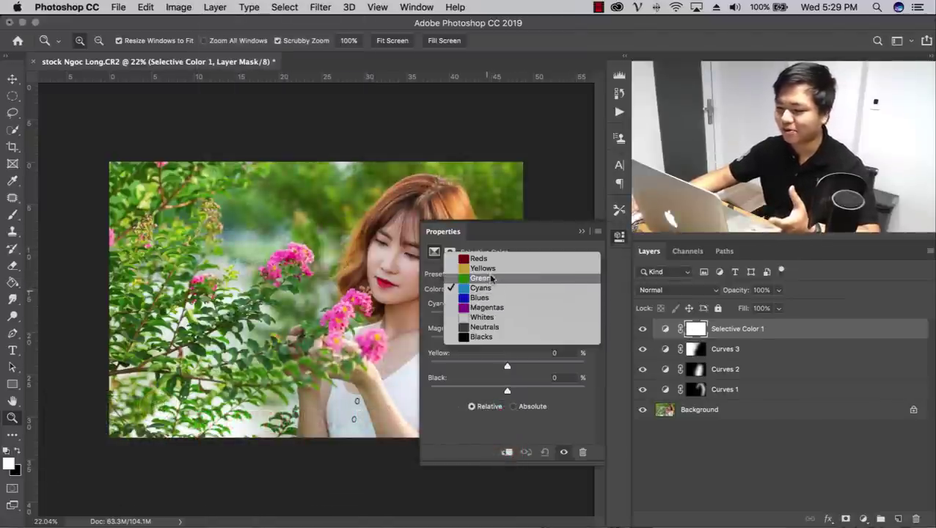
{"action": "left_click", "coordinate": [488, 278]}
{"action": "left_click_drag", "start_coordinate": [507, 390], "coordinate": [435, 393]}
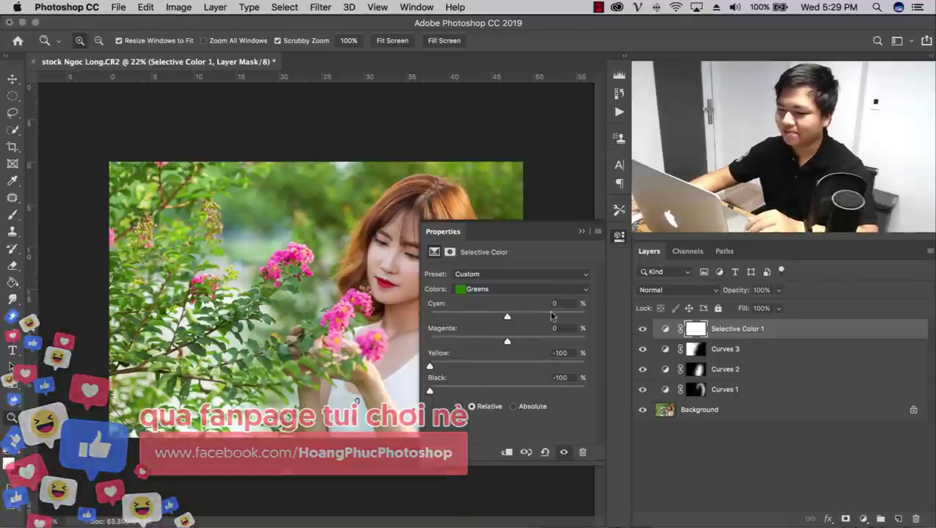
{"action": "left_click_drag", "start_coordinate": [507, 341], "coordinate": [443, 341]}
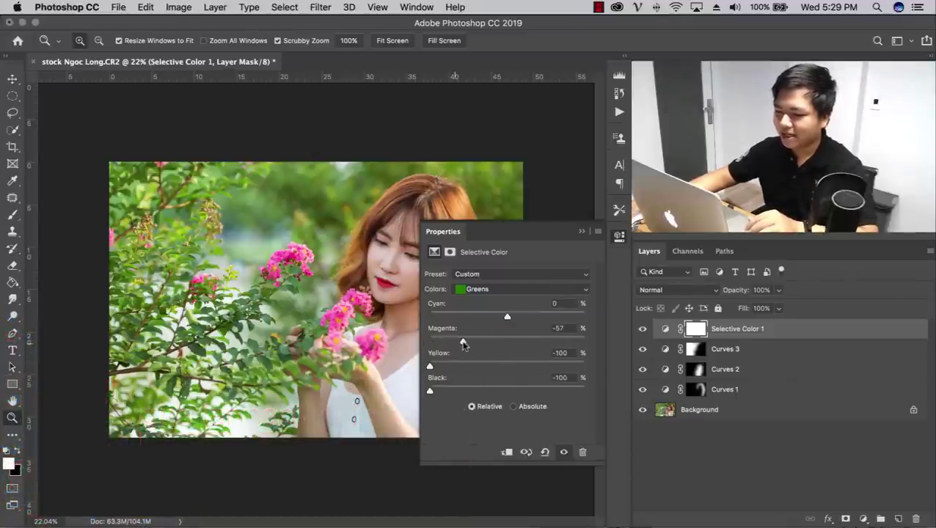
{"action": "left_click_drag", "start_coordinate": [499, 318], "coordinate": [408, 323]}
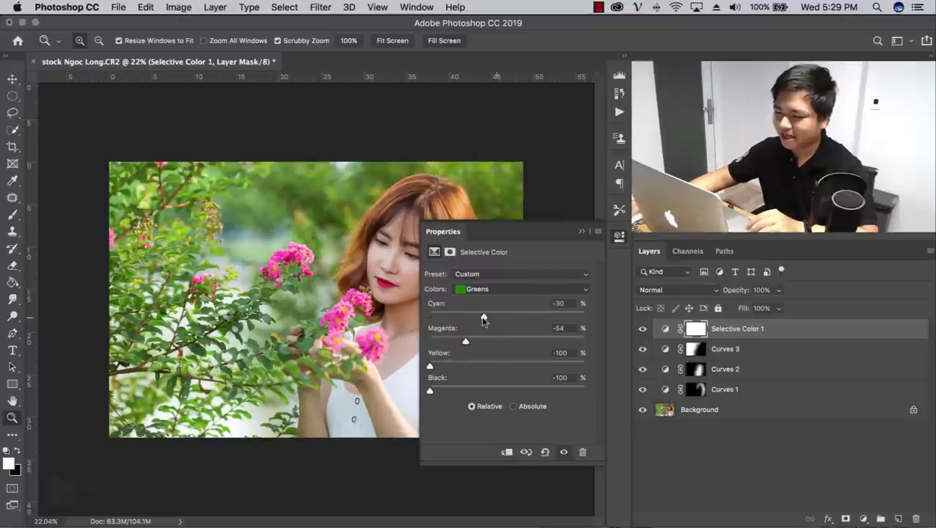
- Toggle Selective Color 1 to compare, then start a new Hue/Saturation adjustment layer
{"action": "left_click", "coordinate": [582, 231]}
{"action": "left_click", "coordinate": [643, 330]}
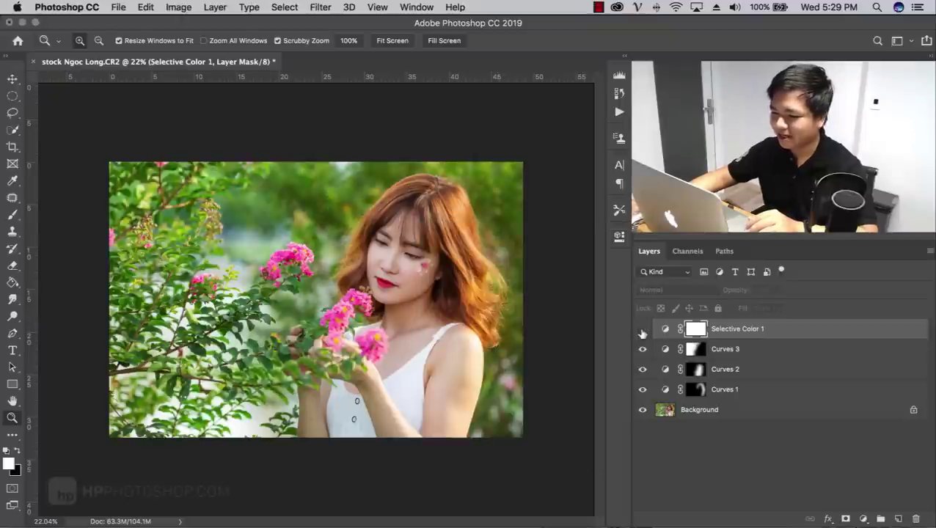
{"action": "left_click", "coordinate": [643, 330]}
{"action": "left_click", "coordinate": [643, 330]}
{"action": "left_click", "coordinate": [643, 331]}
{"action": "left_click", "coordinate": [643, 330]}
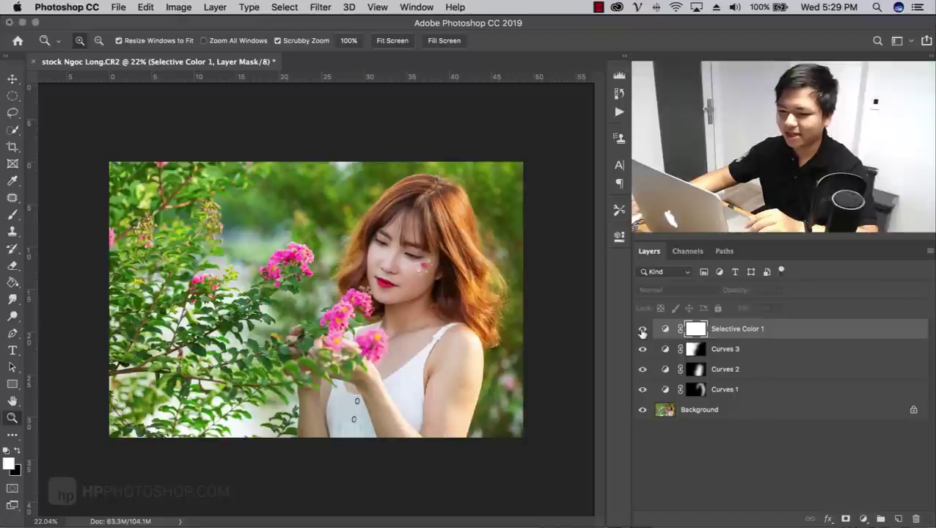
{"action": "left_click", "coordinate": [643, 331]}
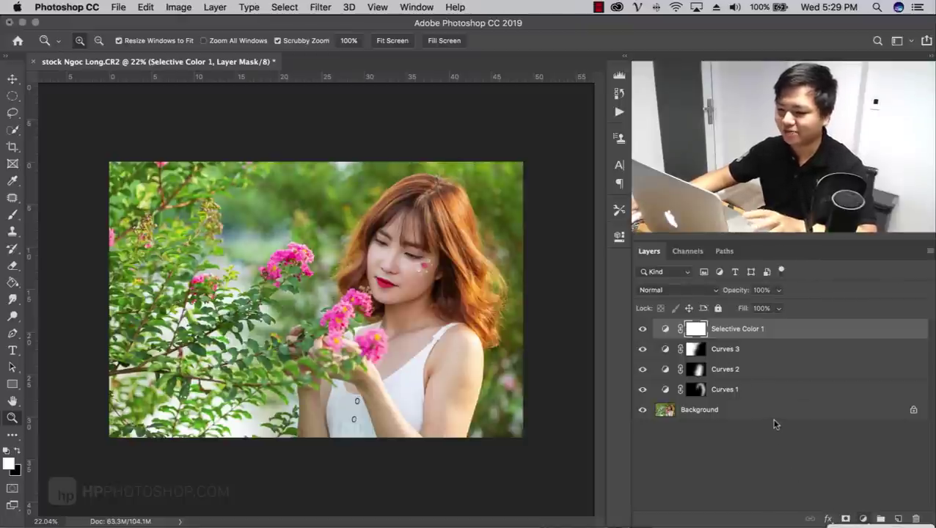
{"action": "left_click", "coordinate": [216, 8]}
{"action": "mouse_move", "coordinate": [259, 182]}
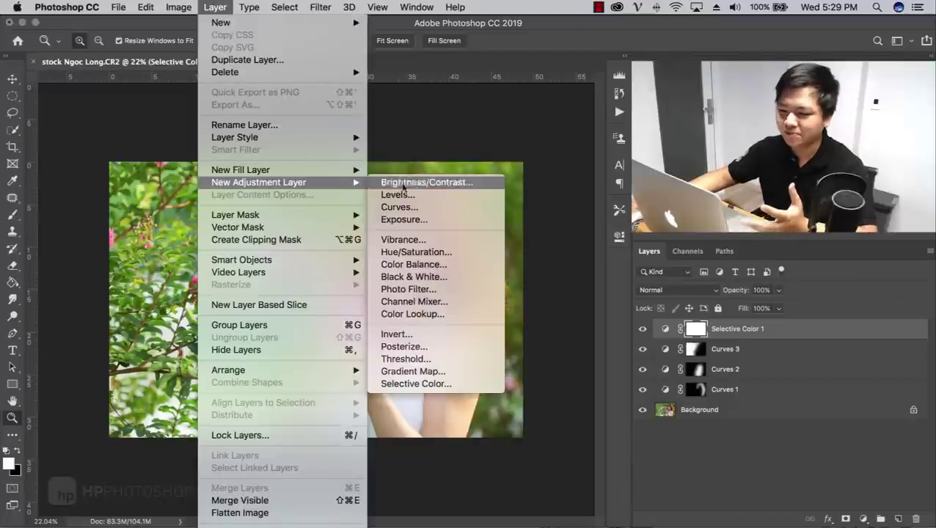
{"action": "left_click", "coordinate": [451, 253]}
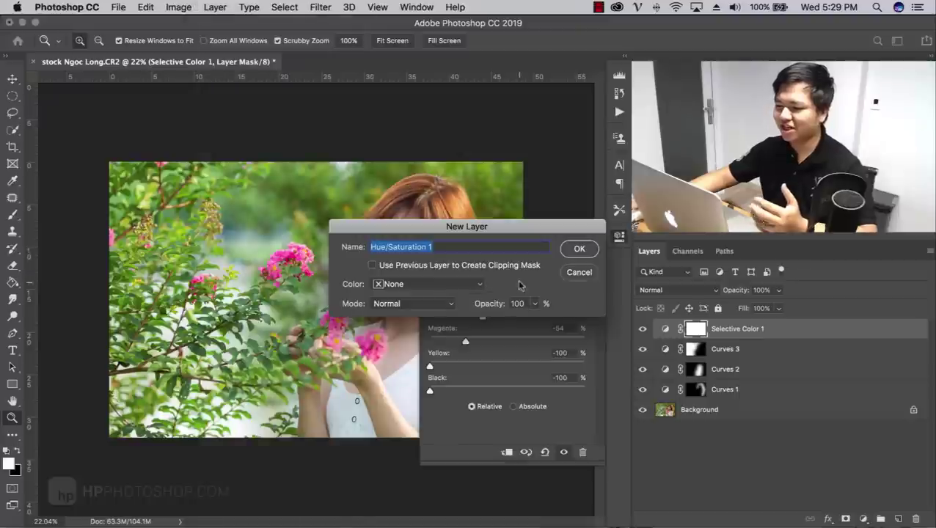
- Create Hue/Saturation 1, select Greens, widen the range sliders, and shift the Hue slider right
{"action": "left_click", "coordinate": [578, 251]}
{"action": "left_click", "coordinate": [522, 291]}
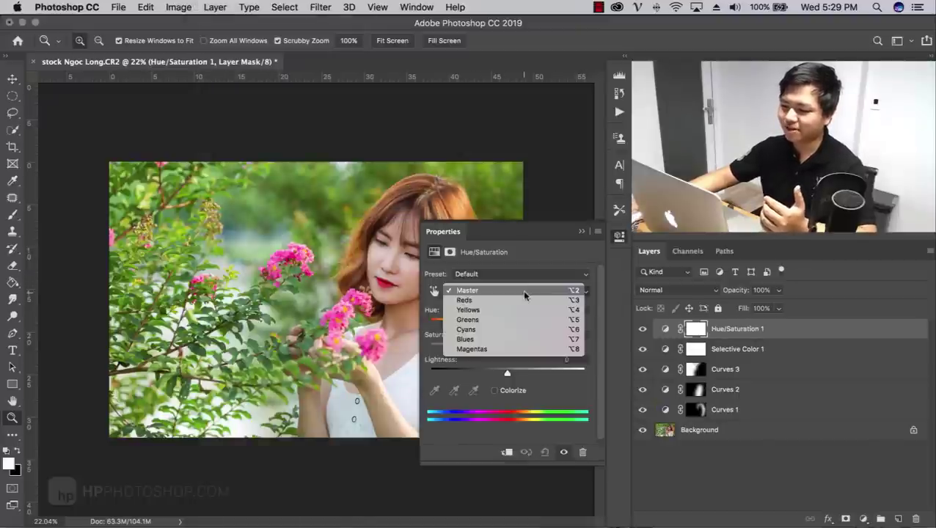
{"action": "left_click", "coordinate": [504, 327]}
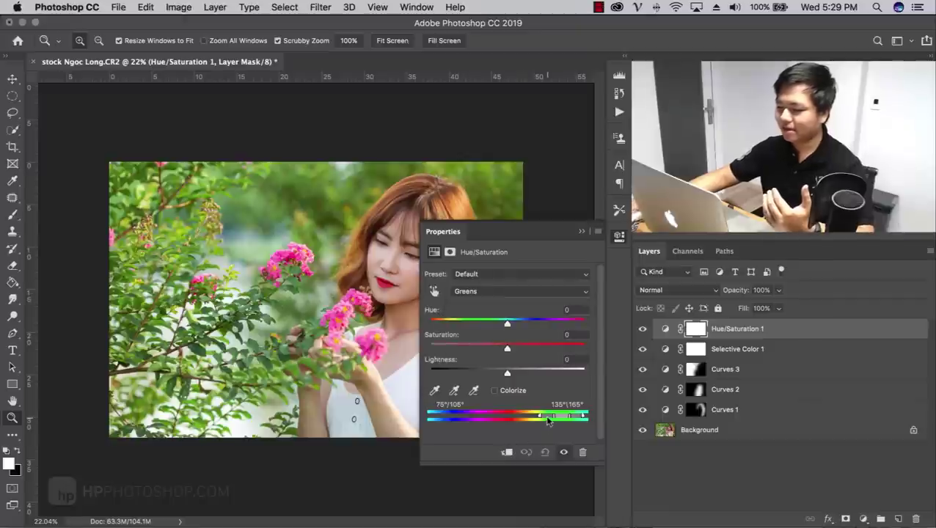
{"action": "mouse_move", "coordinate": [546, 421]}
{"action": "left_mouse_down"}
{"action": "mouse_move", "coordinate": [533, 416]}
{"action": "mouse_move", "coordinate": [584, 416]}
{"action": "left_mouse_up"}
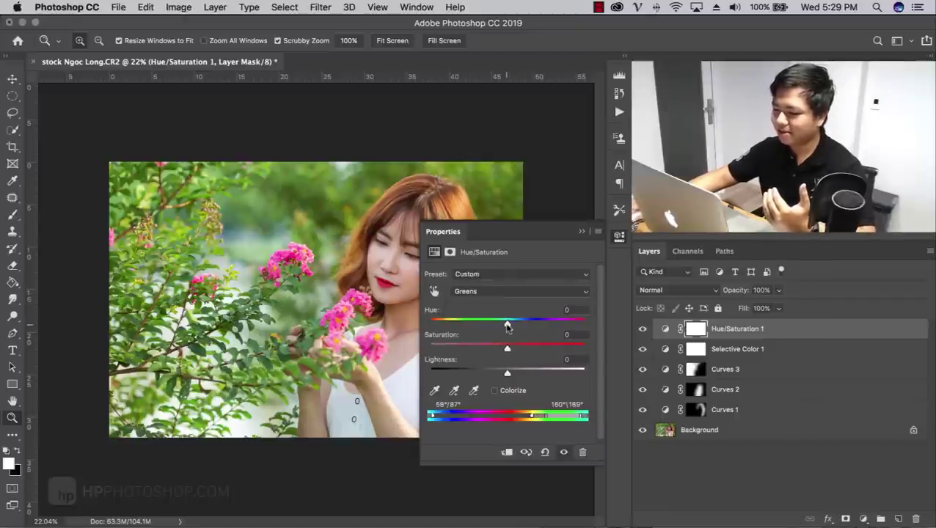
{"action": "left_click_drag", "start_coordinate": [507, 324], "coordinate": [522, 327]}
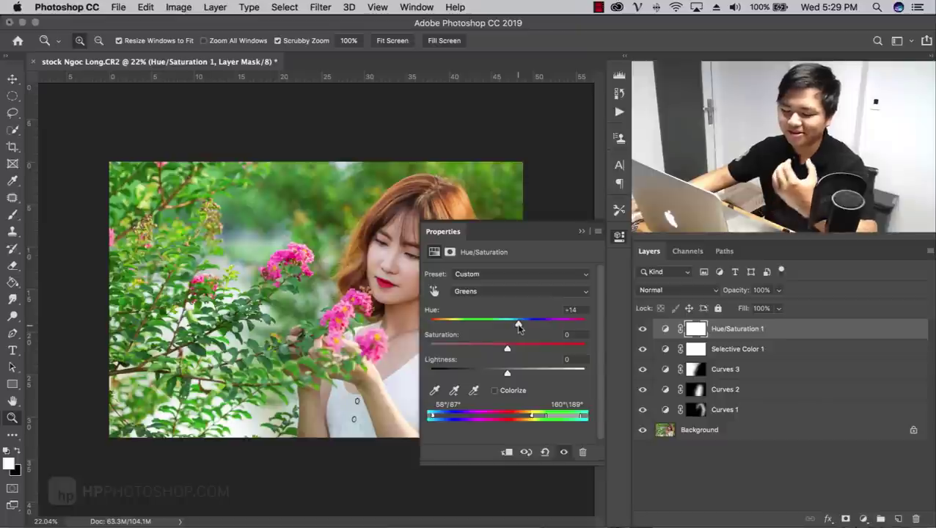
{"action": "left_click", "coordinate": [582, 231]}
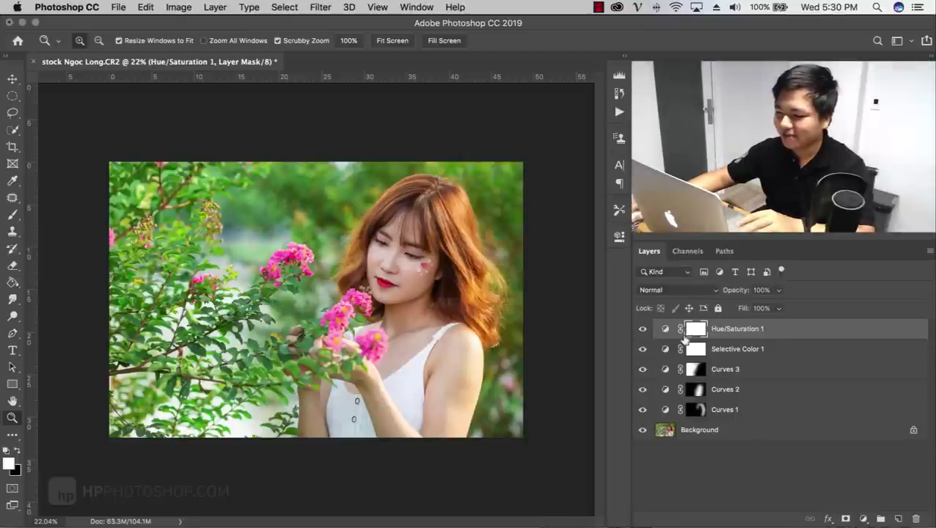
- Set Greens in Hue/Saturation 1 to Hue +14, Lightness +16 and Saturation +2, narrowing the range
{"action": "double_click", "coordinate": [667, 330]}
{"action": "left_click", "coordinate": [512, 292]}
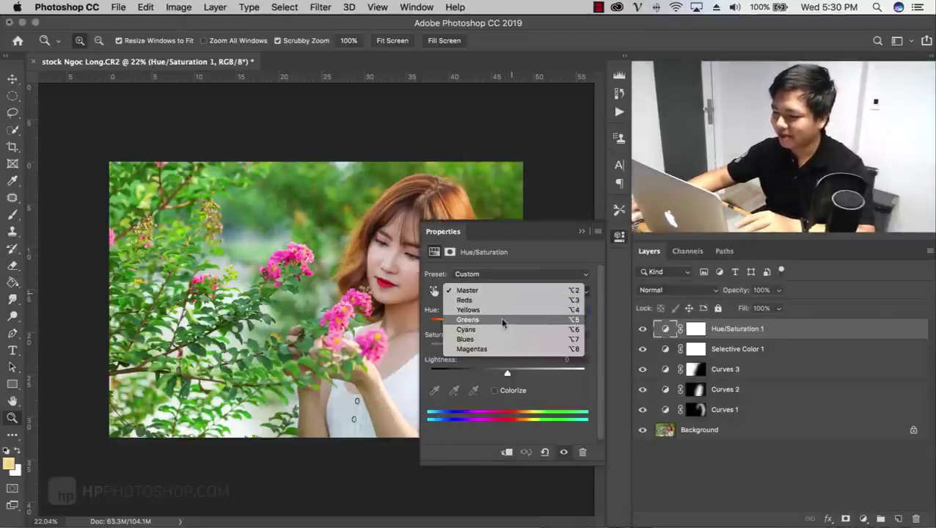
{"action": "left_click", "coordinate": [532, 320]}
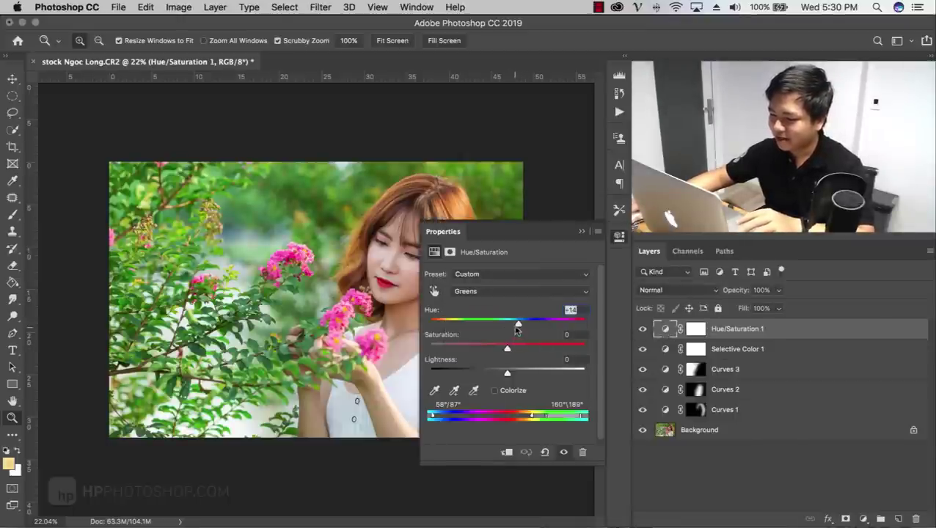
{"action": "left_click_drag", "start_coordinate": [540, 419], "coordinate": [538, 418]}
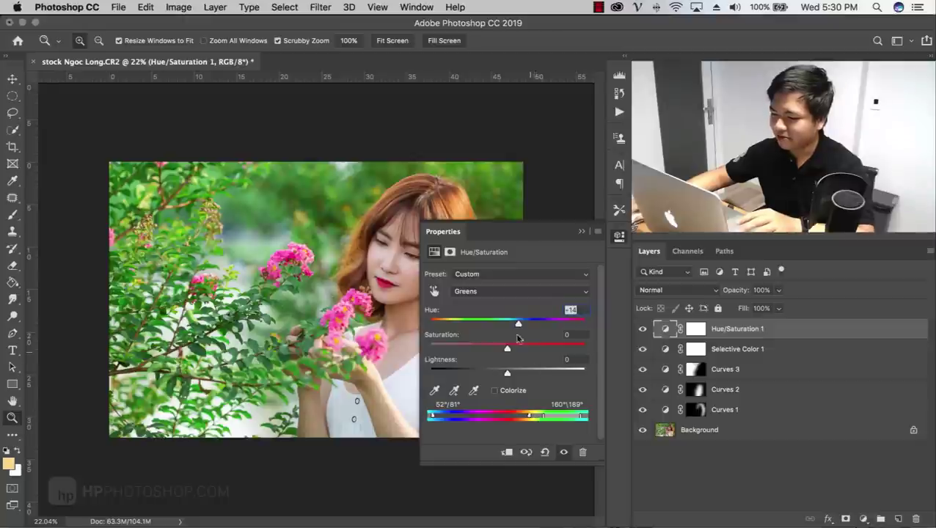
{"action": "mouse_move", "coordinate": [509, 376]}
{"action": "left_mouse_down"}
{"action": "mouse_move", "coordinate": [493, 375]}
{"action": "mouse_move", "coordinate": [524, 376]}
{"action": "left_mouse_up"}
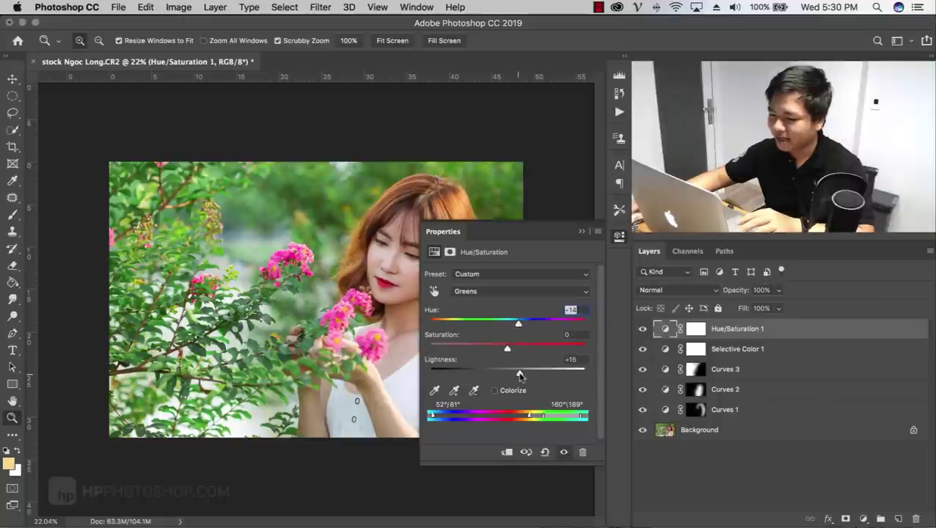
{"action": "left_click_drag", "start_coordinate": [491, 352], "coordinate": [518, 354]}
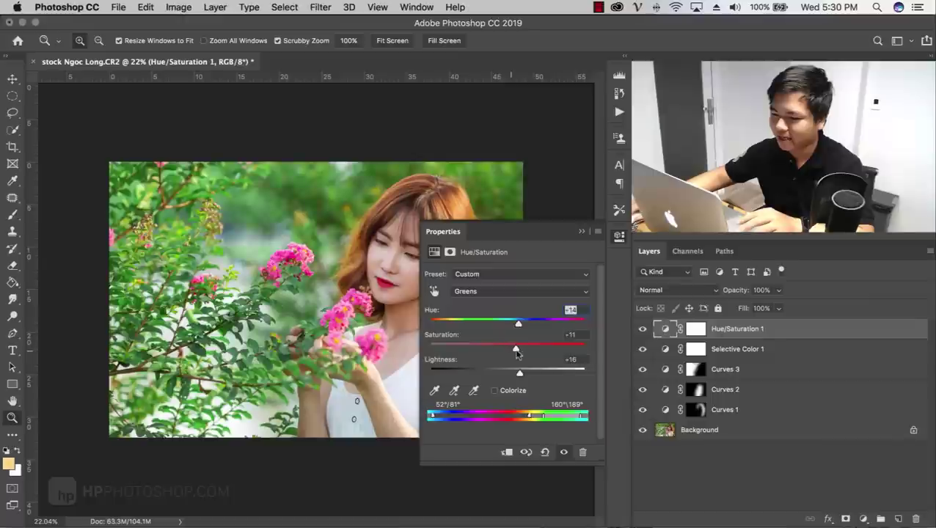
{"action": "left_click", "coordinate": [580, 232]}
- Toggle Hue/Saturation 1 off and on to compare the brightened greens
{"action": "left_click", "coordinate": [643, 329]}
{"action": "left_click", "coordinate": [643, 329]}
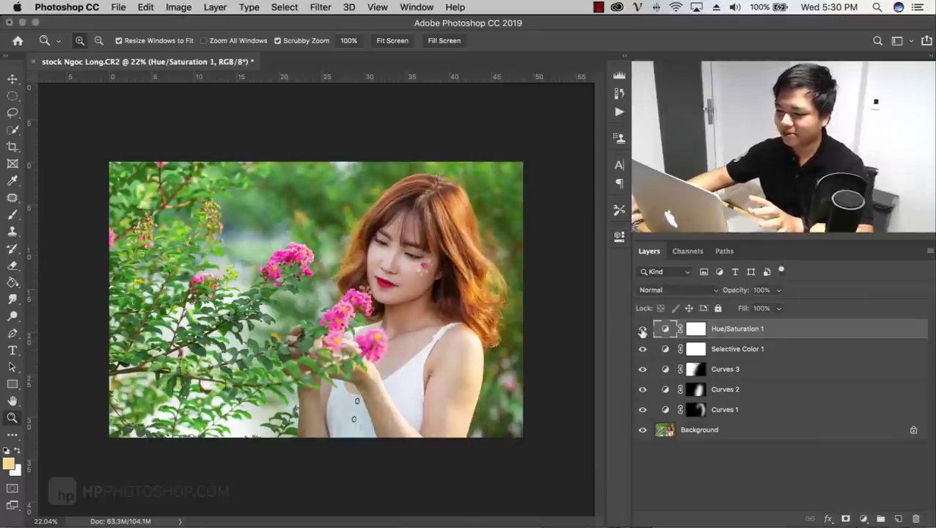
{"action": "left_click", "coordinate": [643, 329]}
{"action": "left_click", "coordinate": [643, 330]}
{"action": "left_click", "coordinate": [643, 330]}
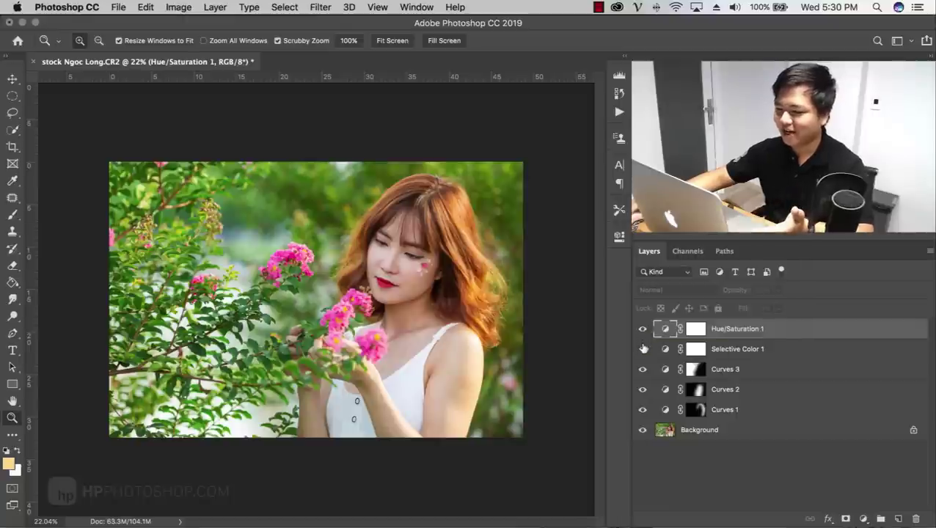
{"action": "left_click", "coordinate": [642, 330]}
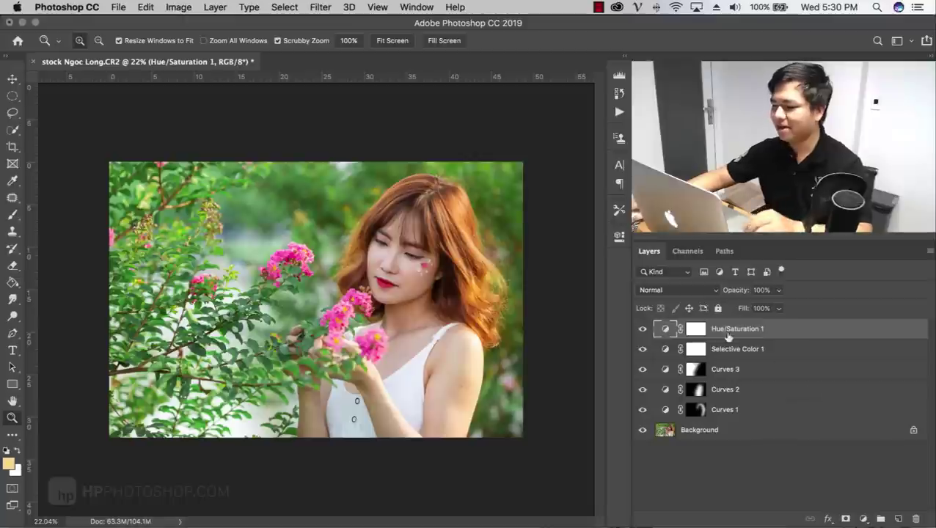
- Duplicate the Background layer and apply Portraiture 3 with Medium smoothing to the copy
{"action": "left_click", "coordinate": [721, 438]}
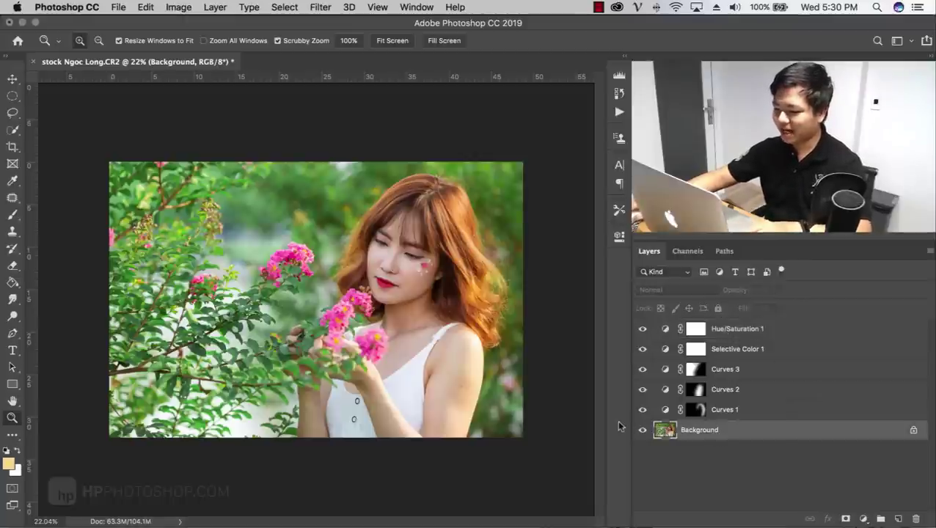
{"action": "key", "text": "ctrl+j"}
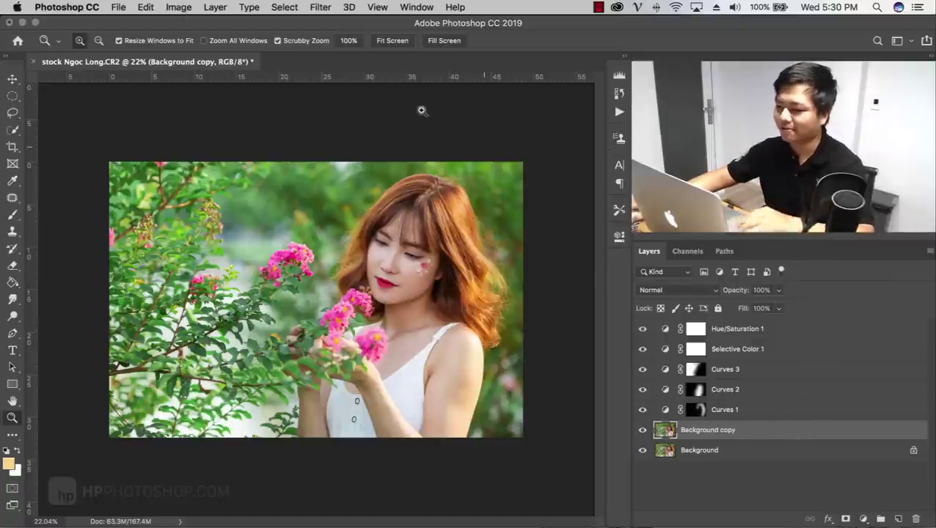
{"action": "left_click", "coordinate": [320, 6]}
{"action": "mouse_move", "coordinate": [343, 299]}
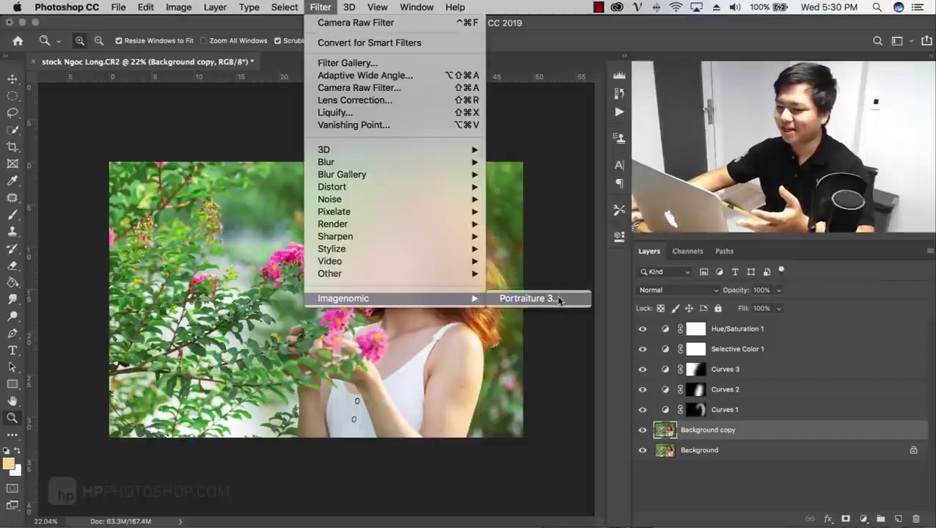
{"action": "left_click", "coordinate": [560, 298]}
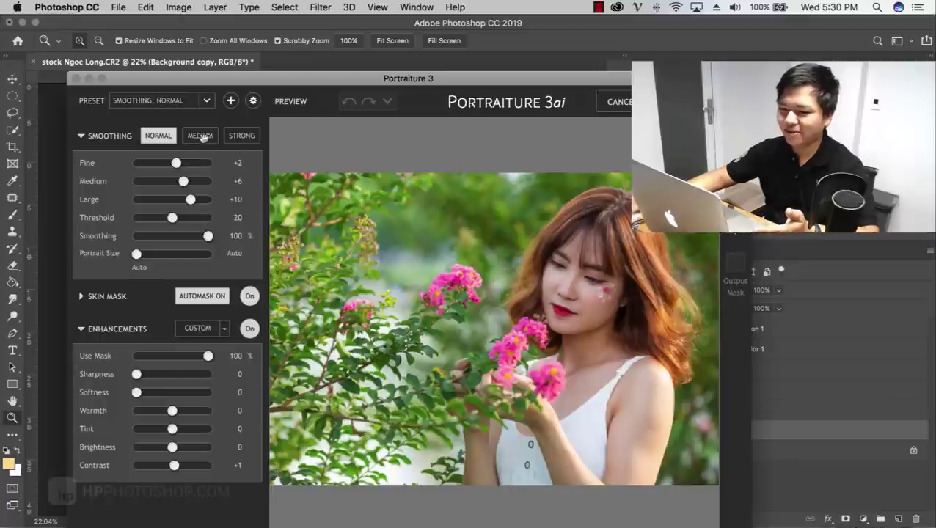
{"action": "left_click", "coordinate": [200, 135]}
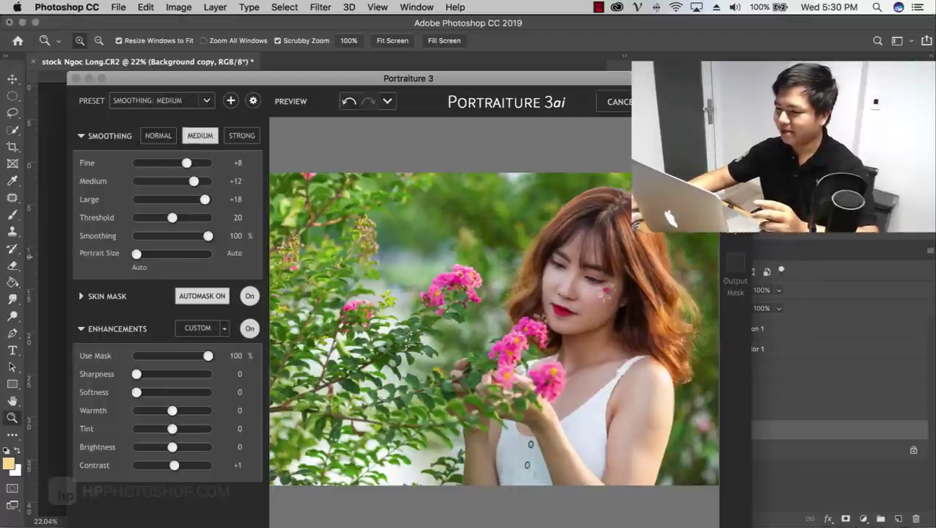
{"action": "key", "text": "Return"}
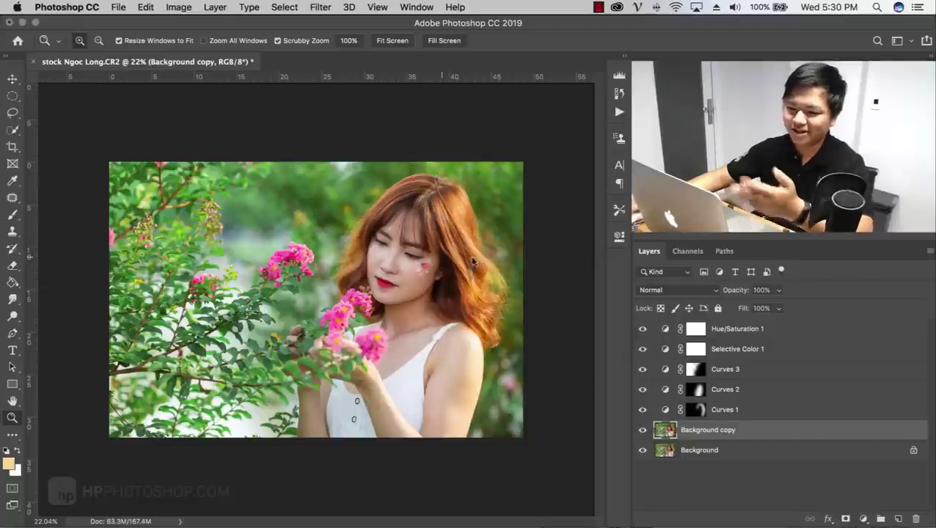
- Toggle Background copy on and off, zoomed in on the face, to compare the skin smoothing
{"action": "left_click", "coordinate": [644, 431]}
{"action": "left_click", "coordinate": [644, 431]}
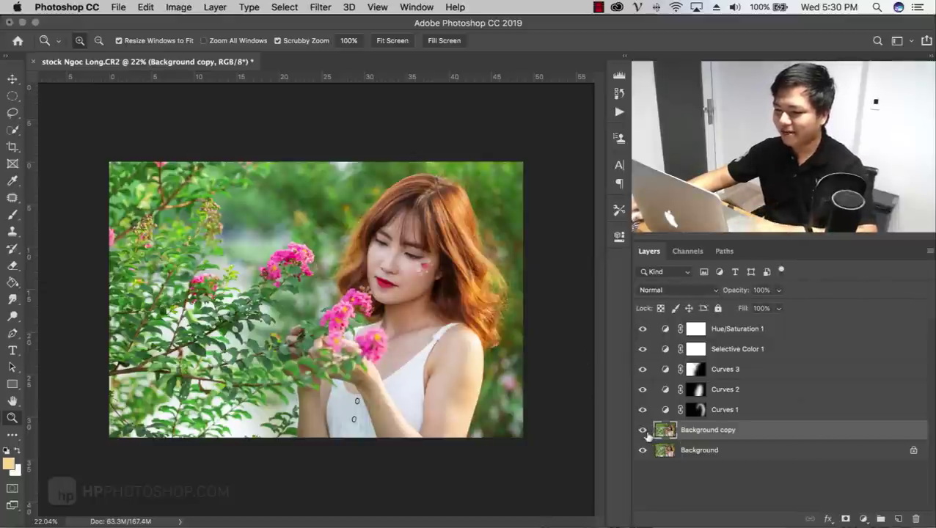
{"action": "left_click", "coordinate": [644, 431]}
{"action": "left_click", "coordinate": [643, 431]}
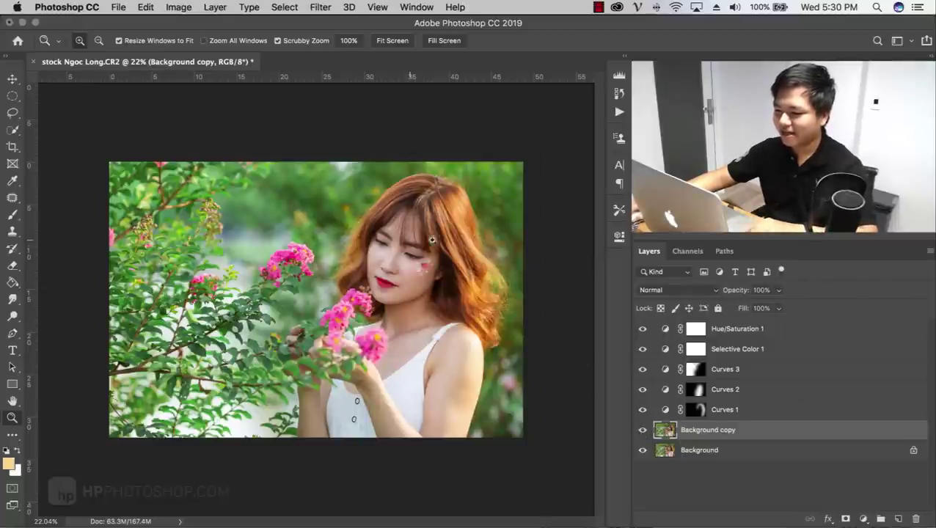
{"action": "left_click_drag", "start_coordinate": [393, 240], "coordinate": [440, 240]}
{"action": "left_click", "coordinate": [644, 432]}
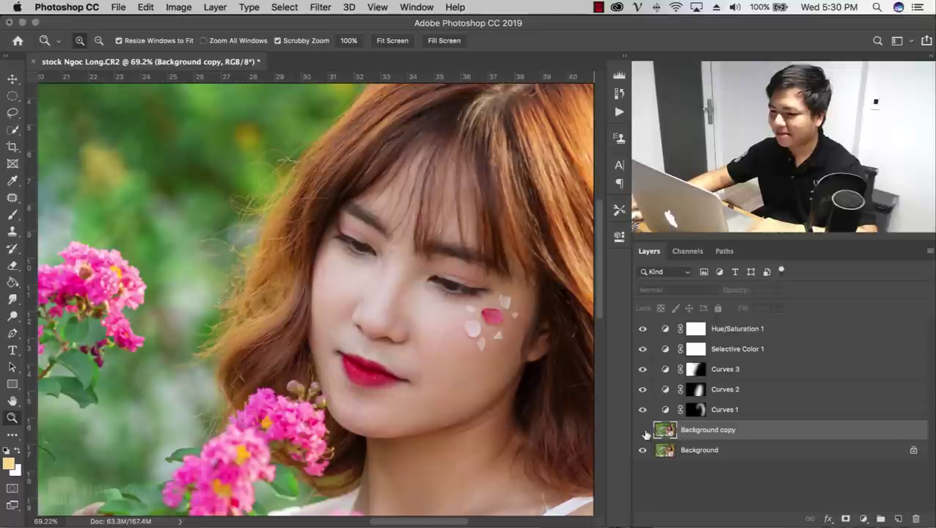
{"action": "left_click", "coordinate": [644, 432]}
{"action": "left_click", "coordinate": [644, 432]}
{"action": "left_click", "coordinate": [643, 431]}
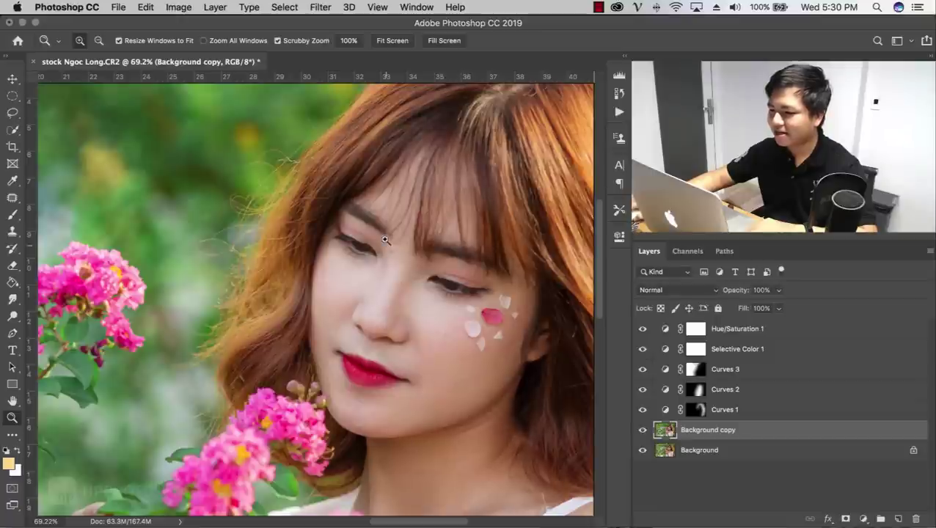
{"action": "left_click_drag", "start_coordinate": [402, 252], "coordinate": [355, 251]}
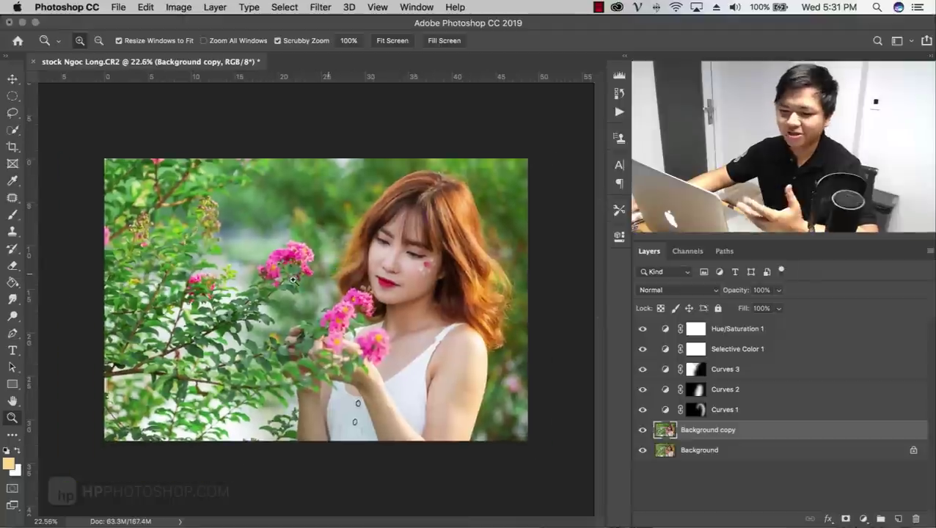
- Toggle Curves 1 to compare the hair, then select its mask
{"action": "left_click", "coordinate": [642, 410]}
{"action": "left_click", "coordinate": [643, 409]}
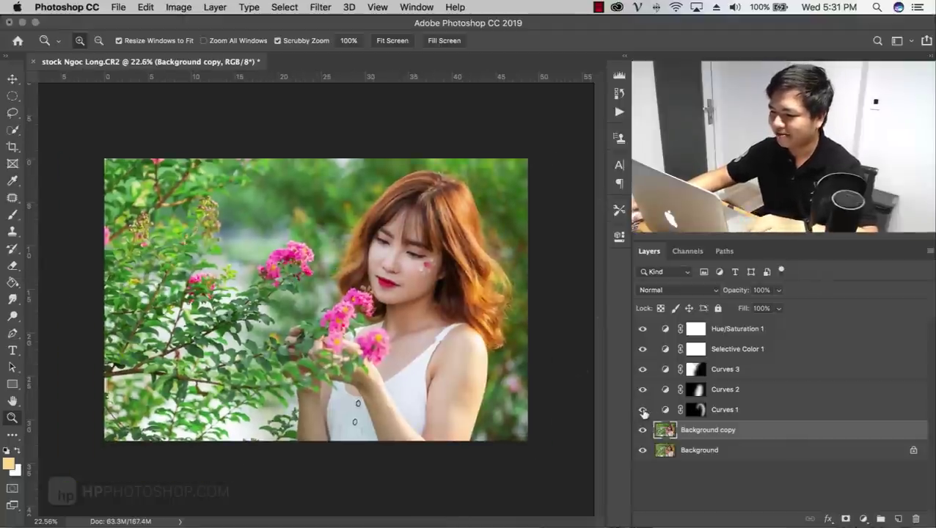
{"action": "left_click", "coordinate": [782, 411]}
- Nudge the Curves 1 RGB control point slightly and switch to view its Red channel curve
{"action": "left_click_drag", "start_coordinate": [475, 218], "coordinate": [528, 232]}
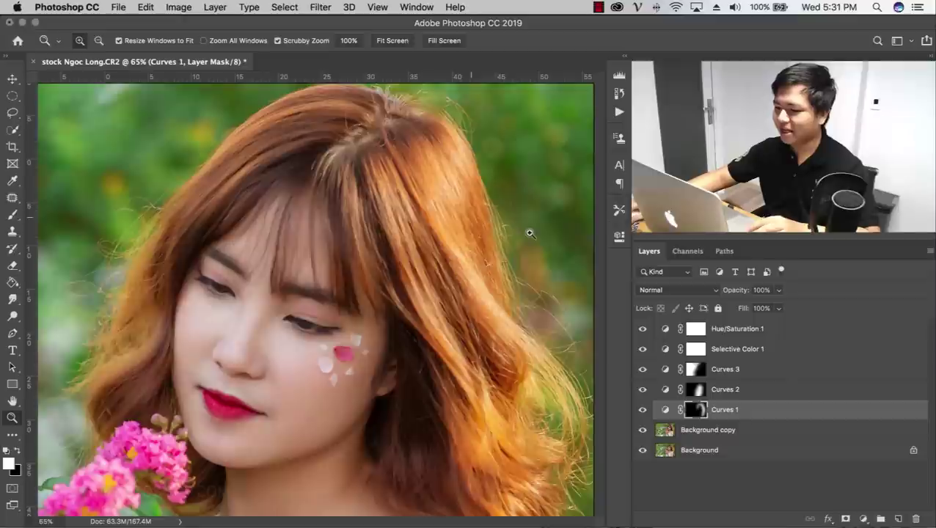
{"action": "double_click", "coordinate": [666, 411]}
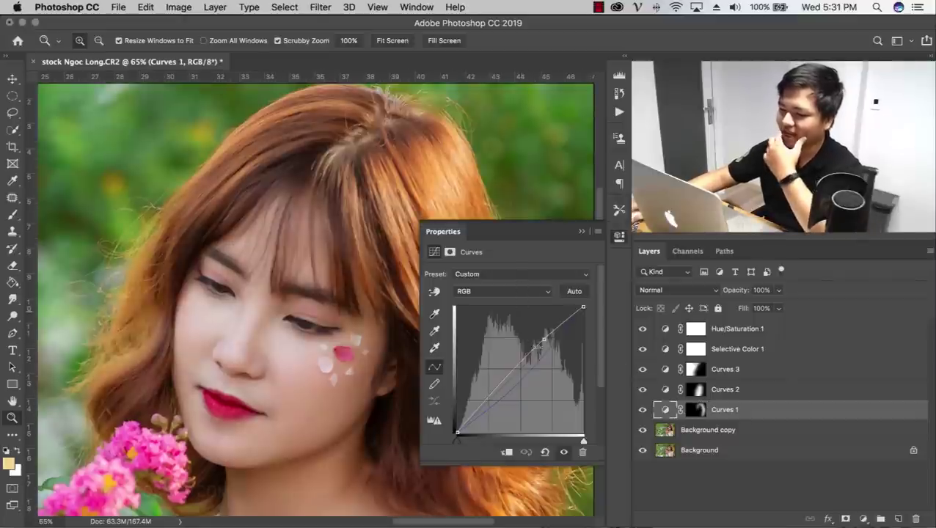
{"action": "left_click_drag", "start_coordinate": [543, 334], "coordinate": [541, 335]}
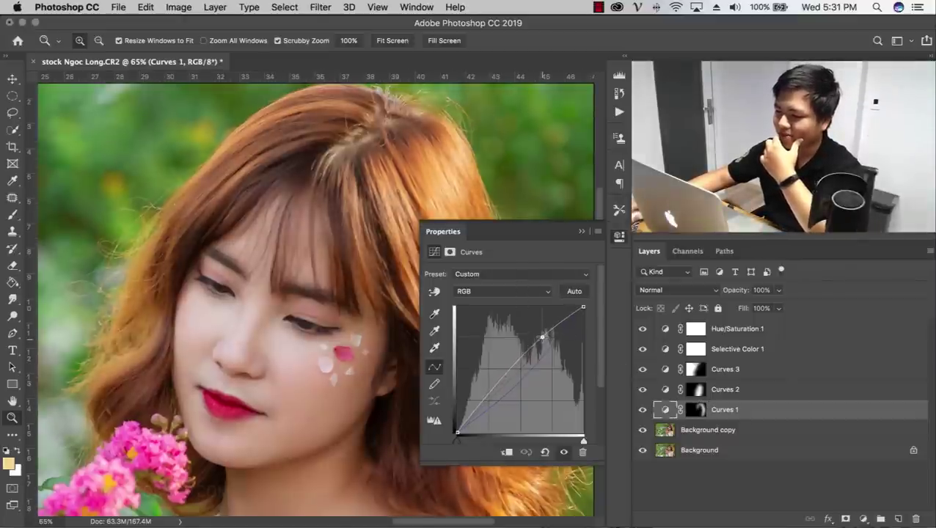
{"action": "left_click", "coordinate": [517, 292]}
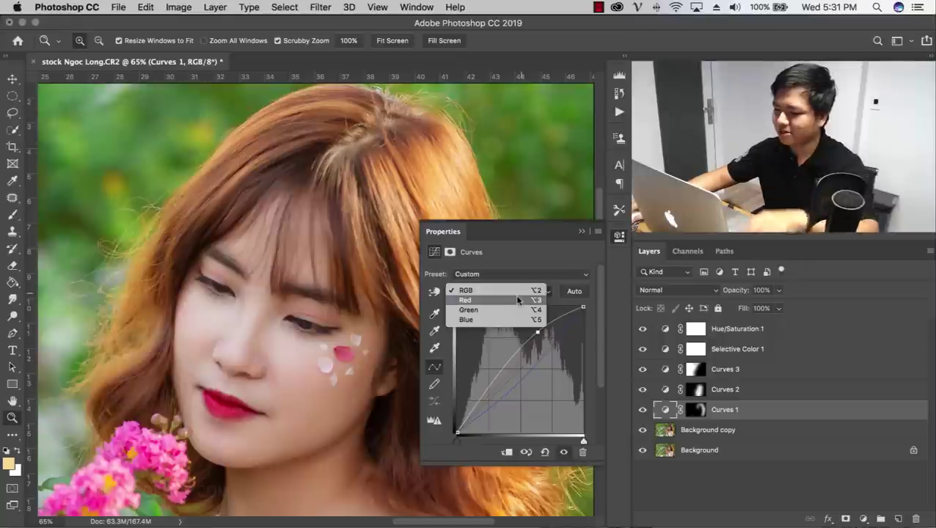
{"action": "left_click", "coordinate": [515, 301]}
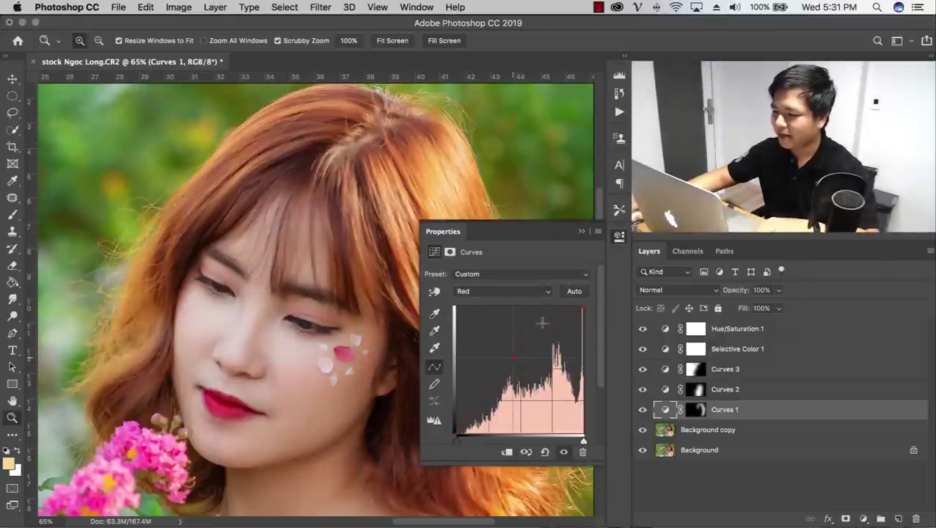
{"action": "left_click", "coordinate": [581, 233]}
{"action": "scroll", "coordinate": [385, 309], "scroll_direction": "down", "scroll_amount": 2}
{"action": "scroll", "coordinate": [389, 316], "scroll_direction": "down", "scroll_amount": 3}
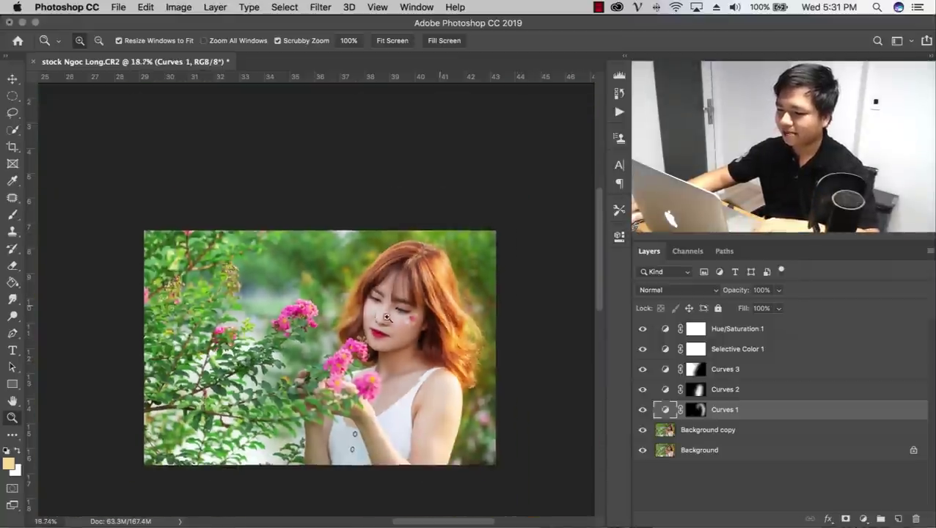
{"action": "scroll", "coordinate": [396, 321], "scroll_direction": "up", "scroll_amount": 2}
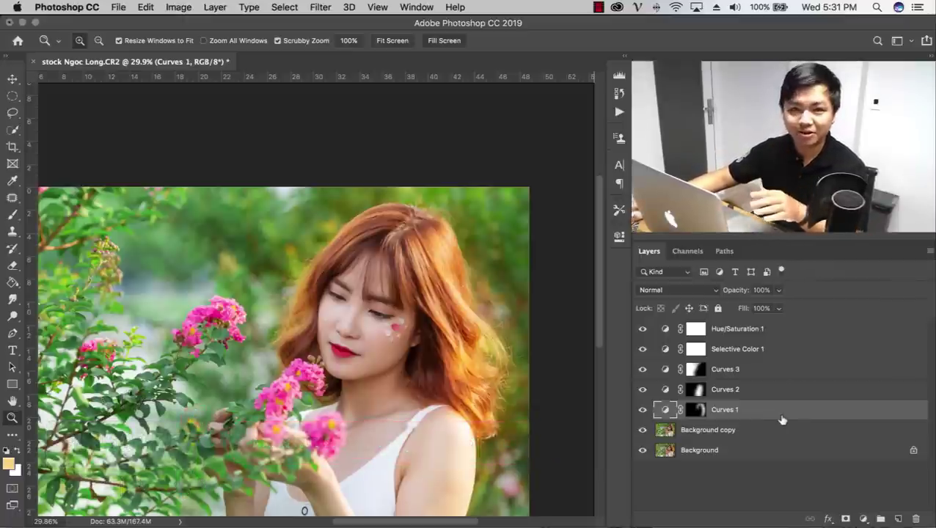
- Toggle Curves 1 off and on to compare its effect on the image
{"action": "double_click", "coordinate": [782, 420]}
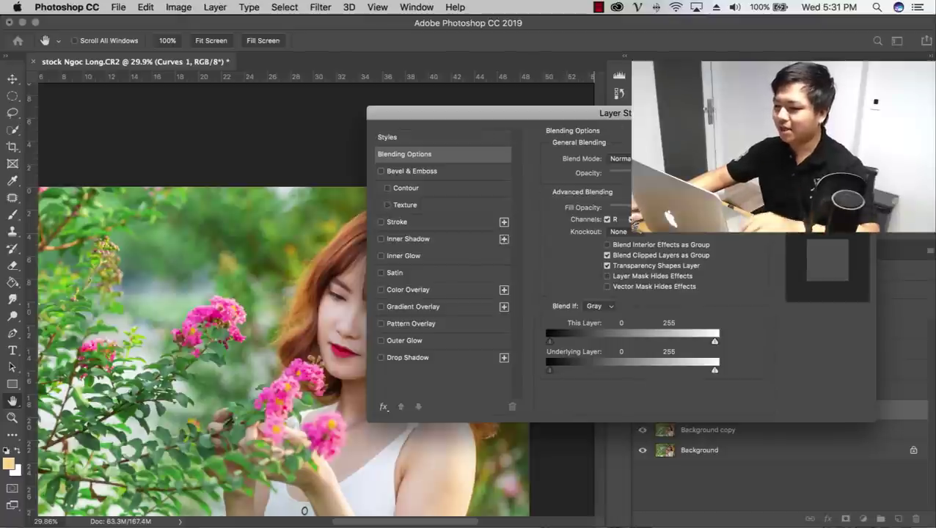
{"action": "key", "text": "Escape"}
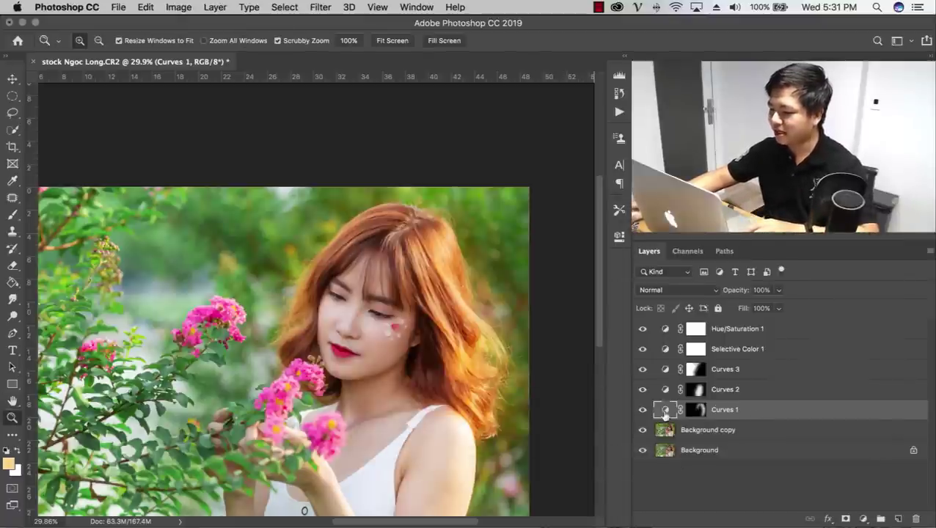
{"action": "left_click", "coordinate": [643, 409]}
{"action": "left_click", "coordinate": [643, 410]}
- Split the Curves 1 Underlying Layer Blend If black slider to 17/141 and confirm
{"action": "right_click", "coordinate": [776, 417]}
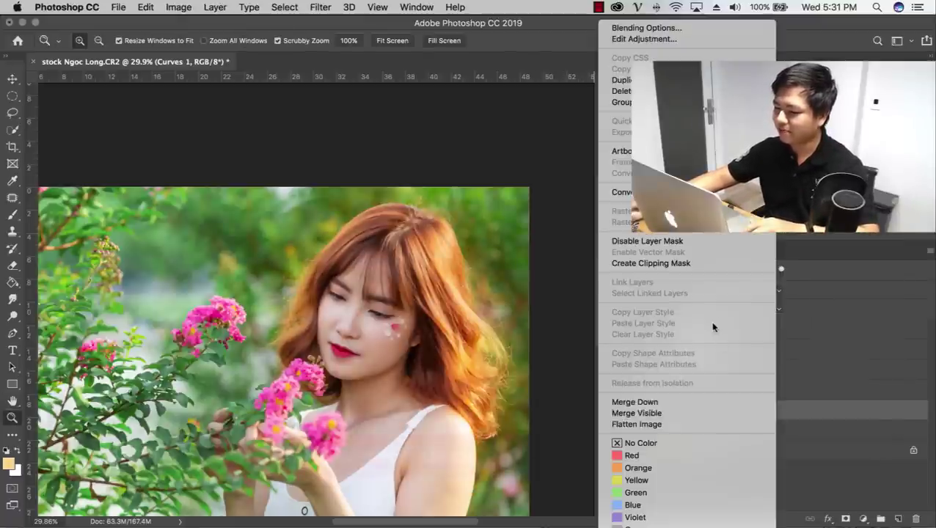
{"action": "left_click", "coordinate": [646, 28]}
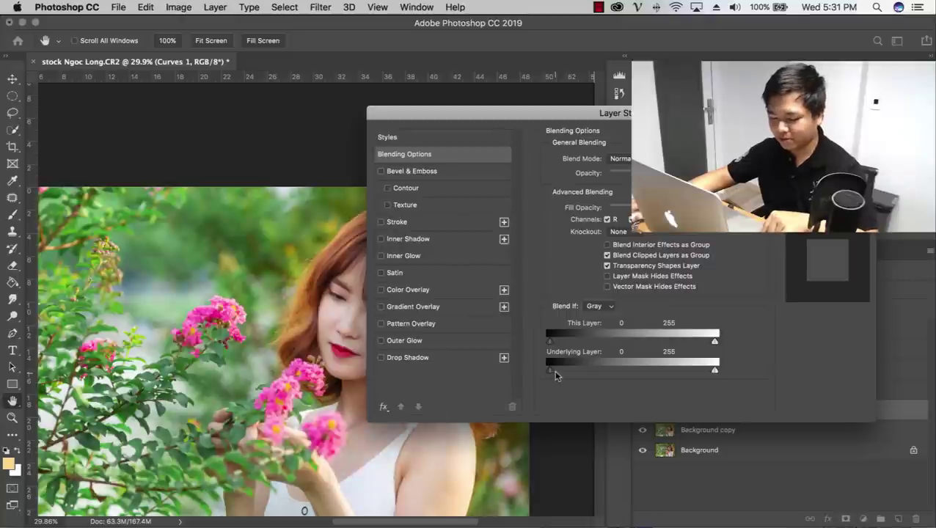
{"action": "left_click_drag", "start_coordinate": [566, 374], "coordinate": [626, 376]}
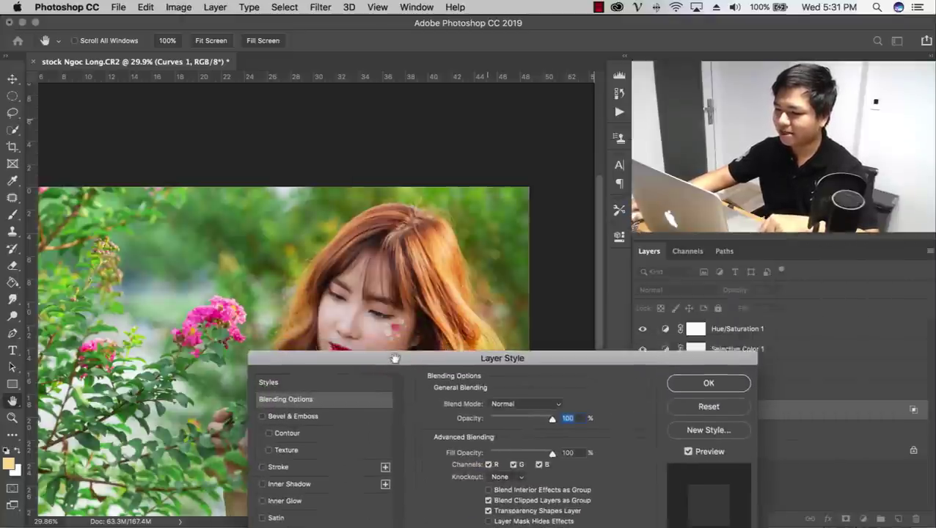
{"action": "left_click_drag", "start_coordinate": [464, 353], "coordinate": [46, 57]}
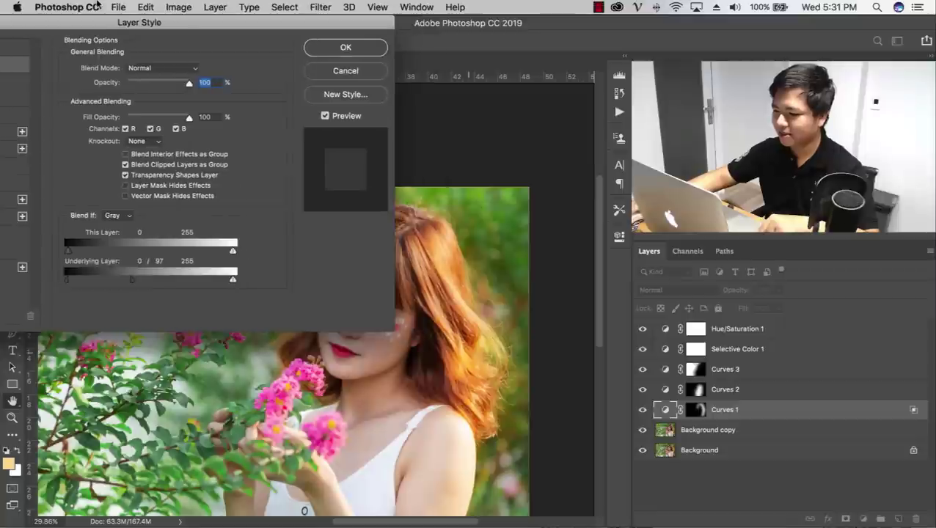
{"action": "left_click_drag", "start_coordinate": [87, 313], "coordinate": [137, 317]}
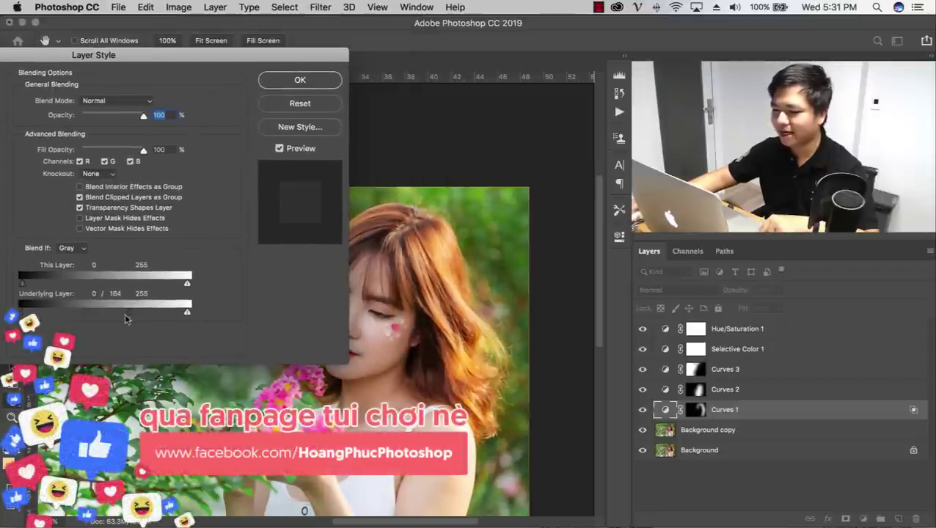
{"action": "left_click_drag", "start_coordinate": [20, 312], "coordinate": [31, 312]}
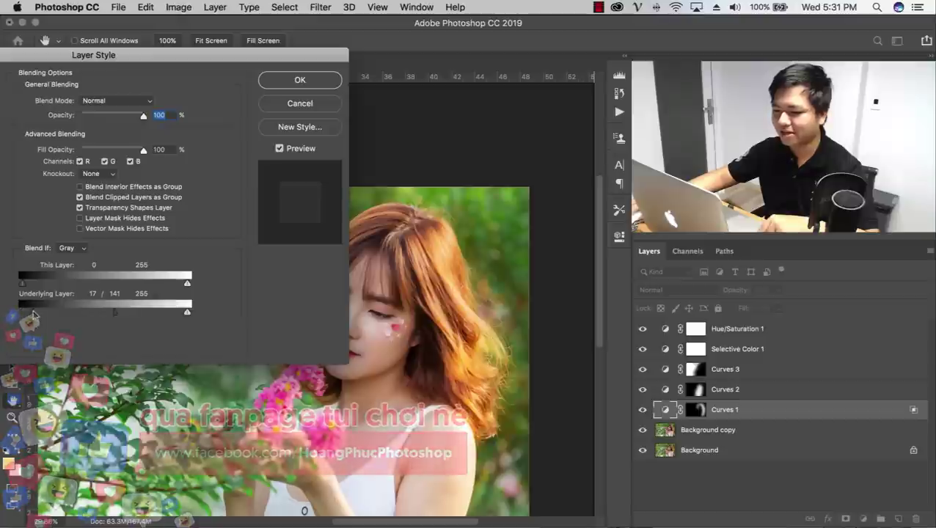
{"action": "left_click", "coordinate": [312, 87]}
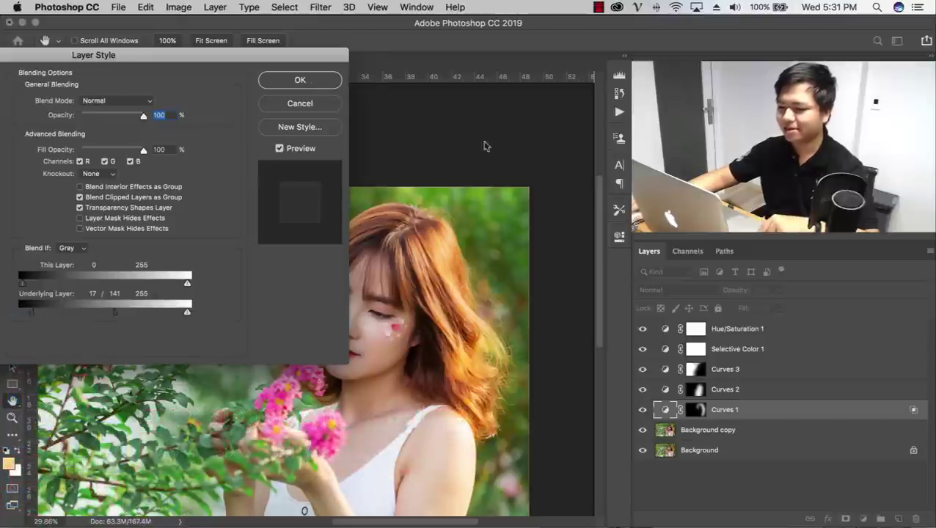
{"action": "left_click", "coordinate": [643, 410]}
{"action": "left_click", "coordinate": [643, 410]}
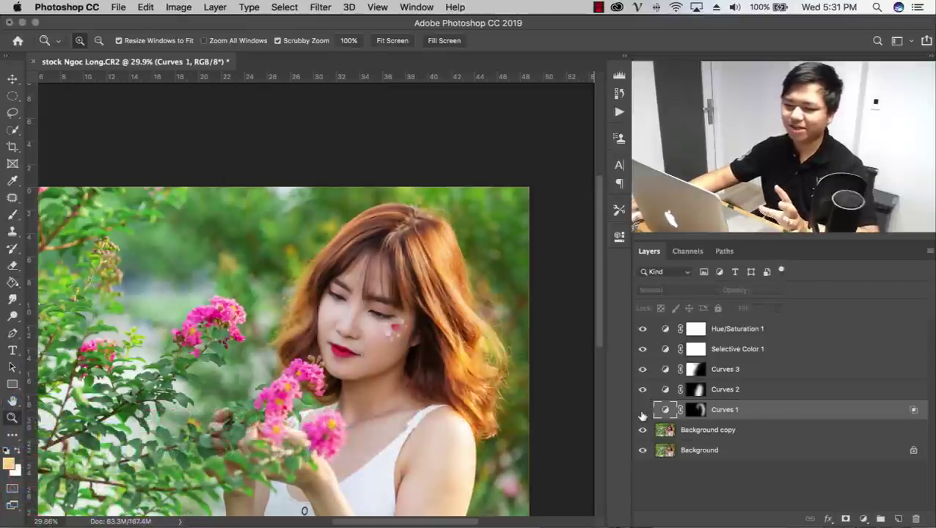
{"action": "left_click", "coordinate": [643, 410]}
{"action": "left_click", "coordinate": [643, 410]}
{"action": "left_click_drag", "start_coordinate": [414, 293], "coordinate": [345, 293]}
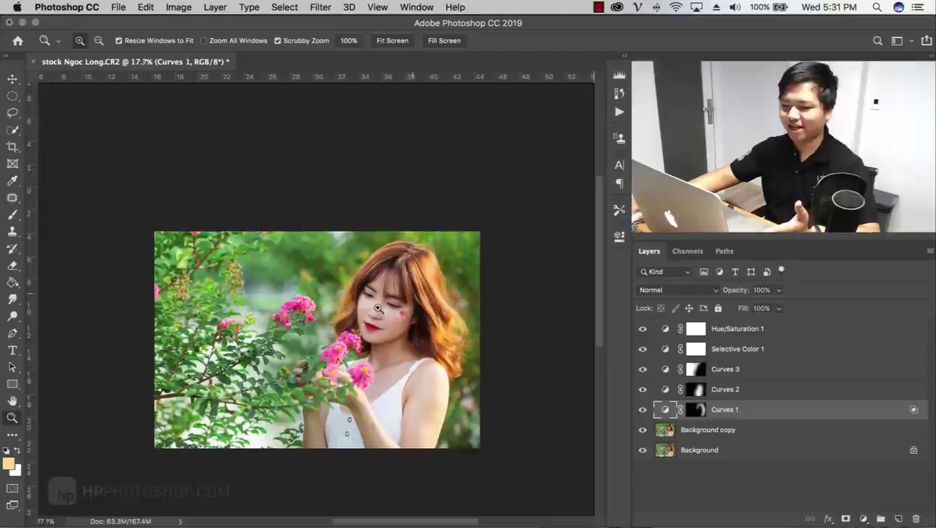
{"action": "key", "text": "ctrl+plus"}
{"action": "left_click", "coordinate": [643, 410]}
{"action": "left_click", "coordinate": [643, 410]}
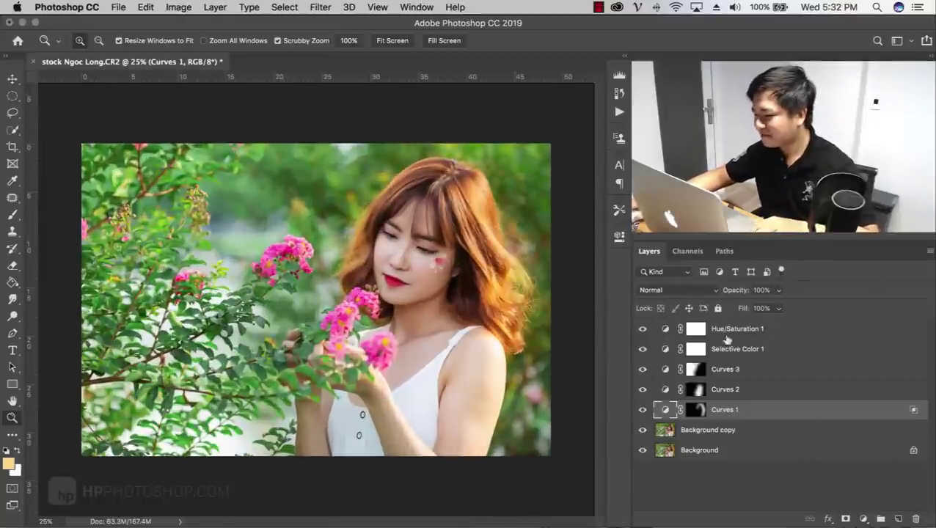
{"action": "mouse_move", "coordinate": [643, 329]}
{"action": "left_mouse_down"}
{"action": "mouse_move", "coordinate": [643, 419]}
{"action": "mouse_move", "coordinate": [643, 329]}
{"action": "left_mouse_up"}
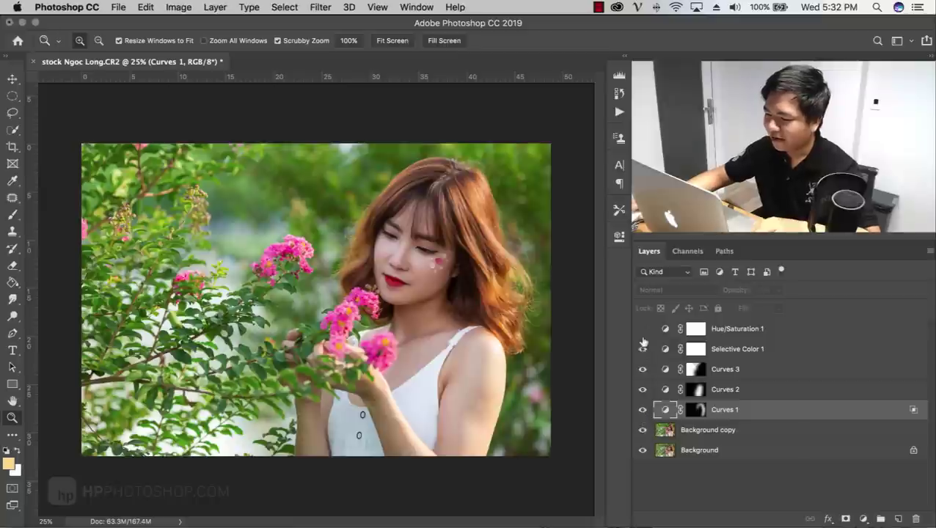
{"action": "left_click", "coordinate": [705, 432]}
{"action": "left_click", "coordinate": [772, 333]}
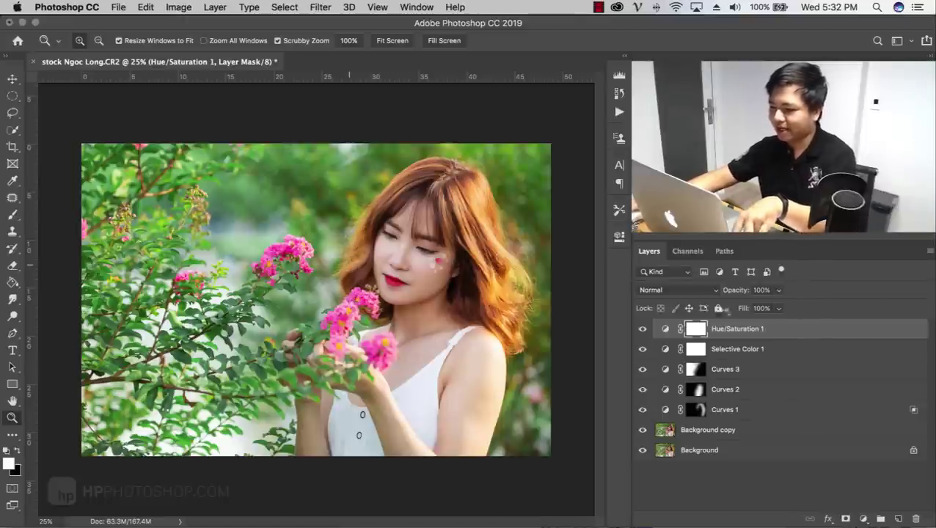
- Stamp visible layers into Layer 1, High Pass it at 13.4 px, invert it, and set Soft Light
{"action": "key", "text": "ctrl+alt+shift+e"}
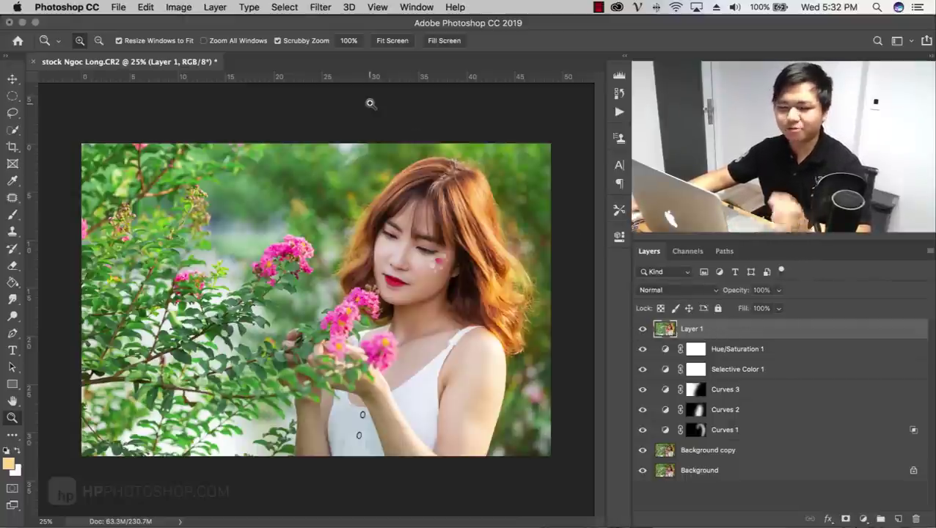
{"action": "left_click", "coordinate": [324, 9]}
{"action": "mouse_move", "coordinate": [330, 274]}
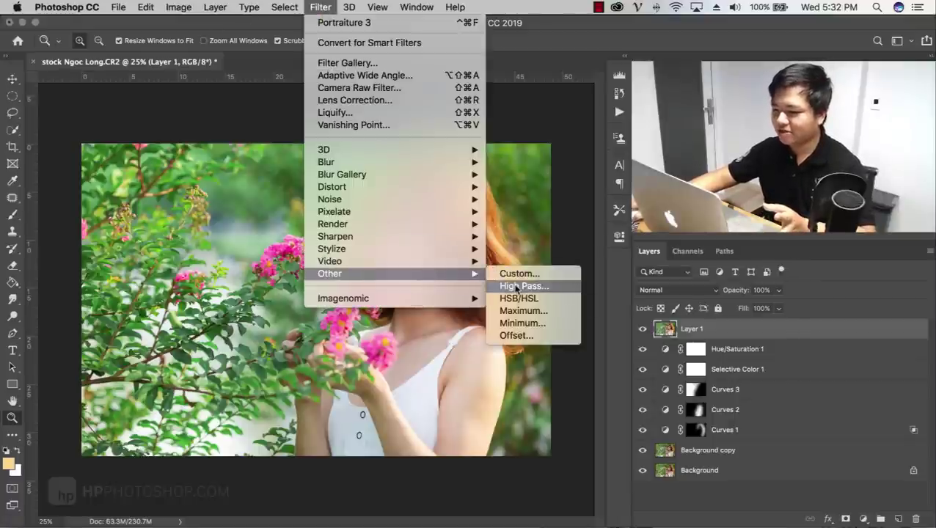
{"action": "left_click", "coordinate": [523, 286]}
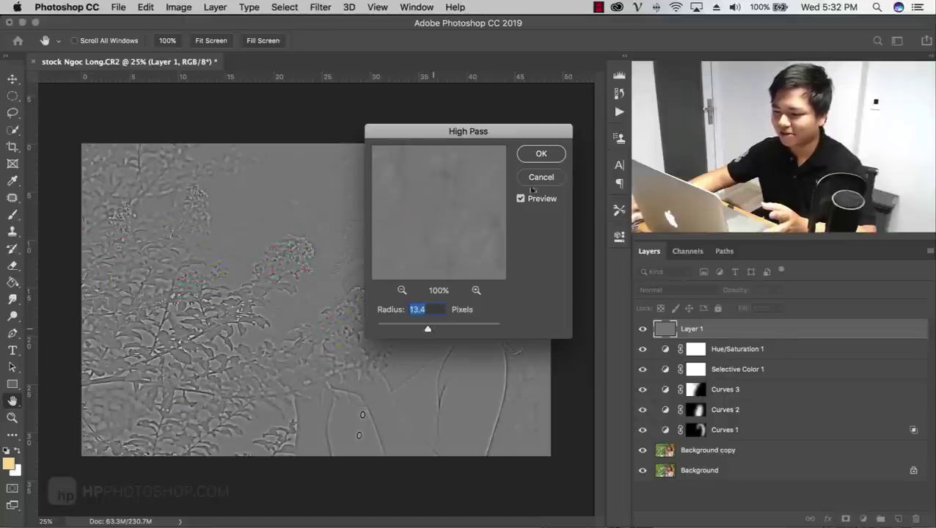
{"action": "key", "text": "Return"}
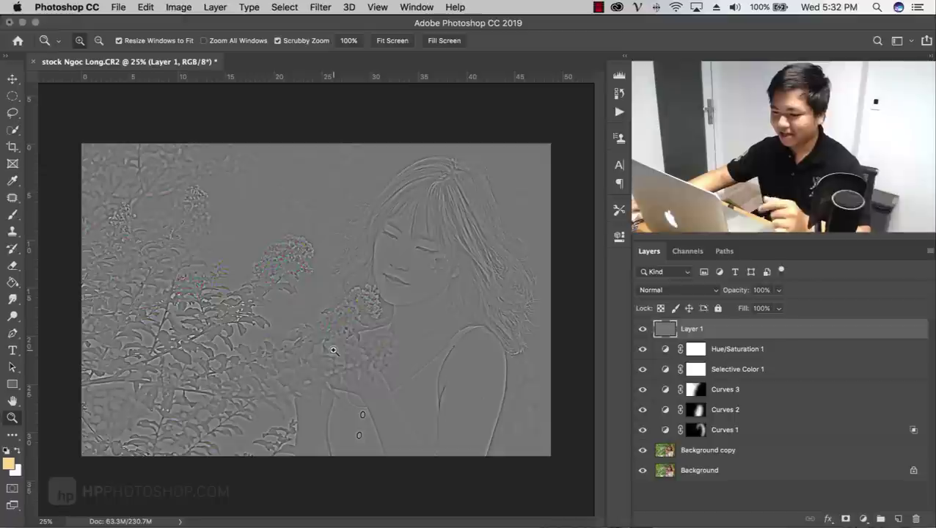
{"action": "key", "text": "super+i"}
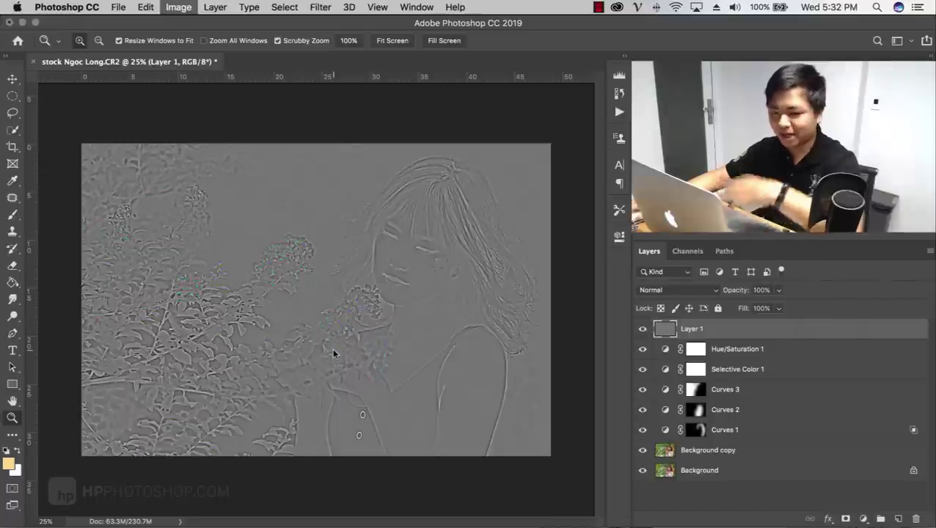
{"action": "left_click", "coordinate": [697, 294]}
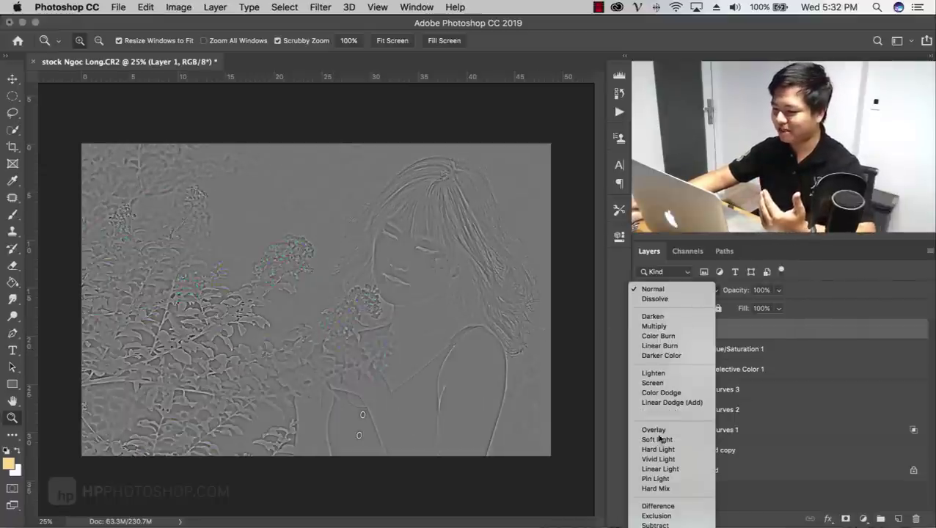
{"action": "left_click", "coordinate": [651, 442]}
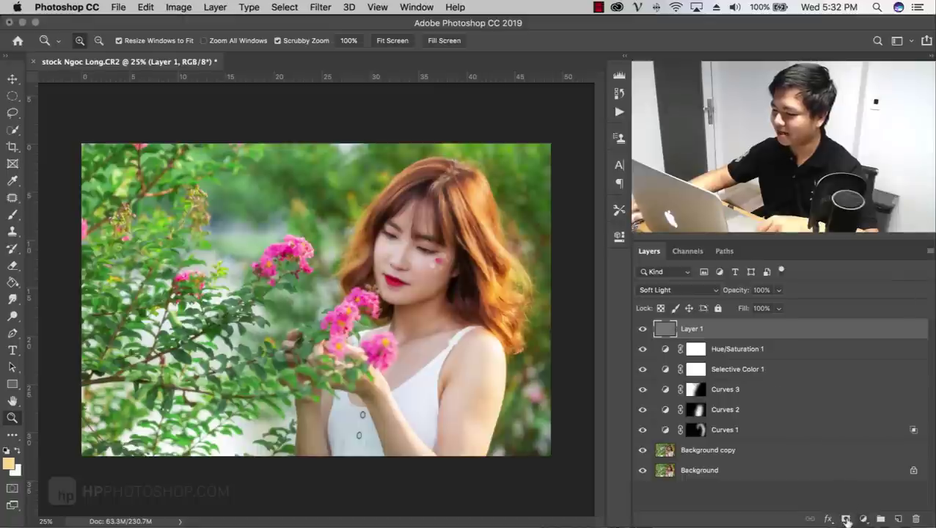
- Add a white mask to Layer 1 and lasso a 400-pixel-feathered selection around the girl
{"action": "left_click", "coordinate": [846, 519]}
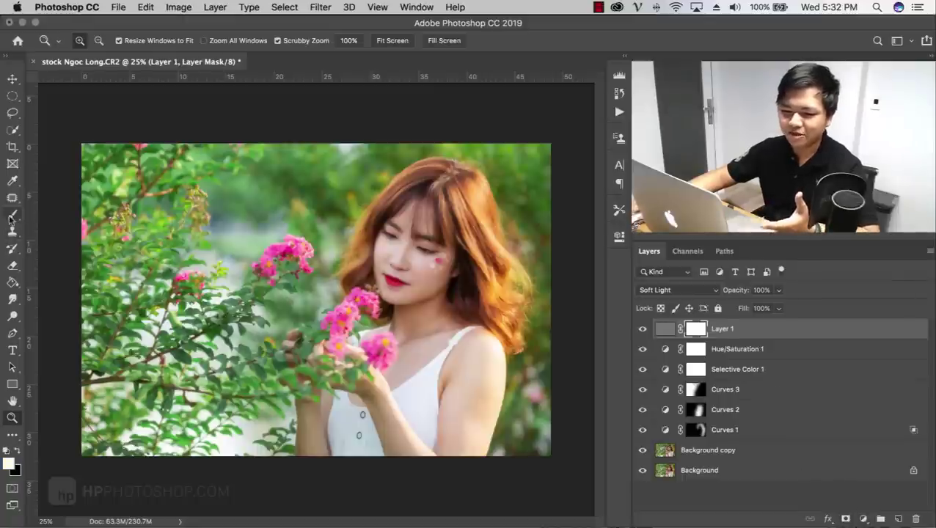
{"action": "left_click", "coordinate": [12, 113]}
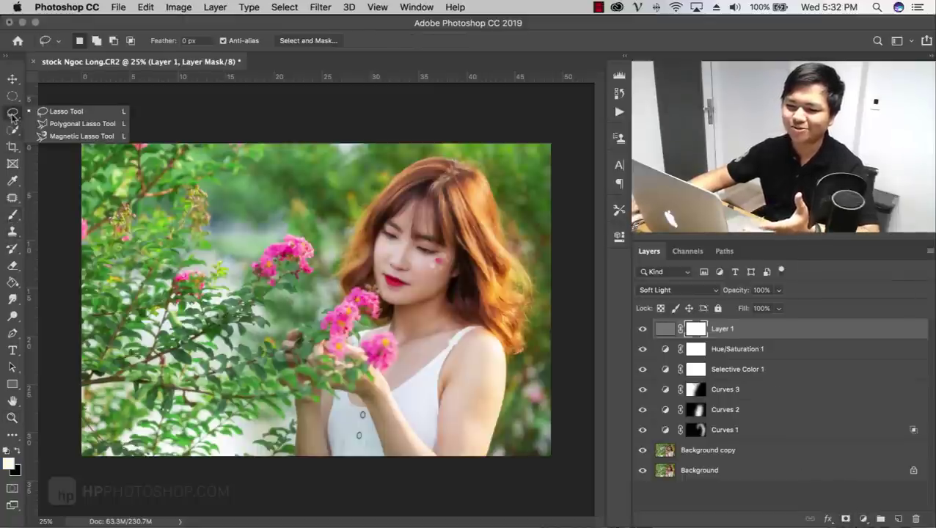
{"action": "left_click_drag", "start_coordinate": [436, 195], "coordinate": [340, 360]}
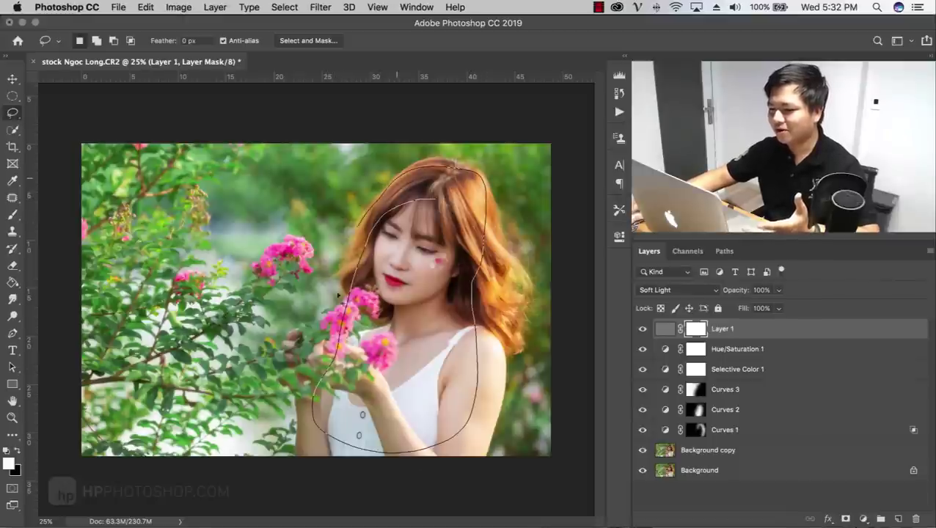
{"action": "left_click_drag", "start_coordinate": [434, 450], "coordinate": [339, 297]}
{"action": "left_click_drag", "start_coordinate": [490, 248], "coordinate": [458, 322]}
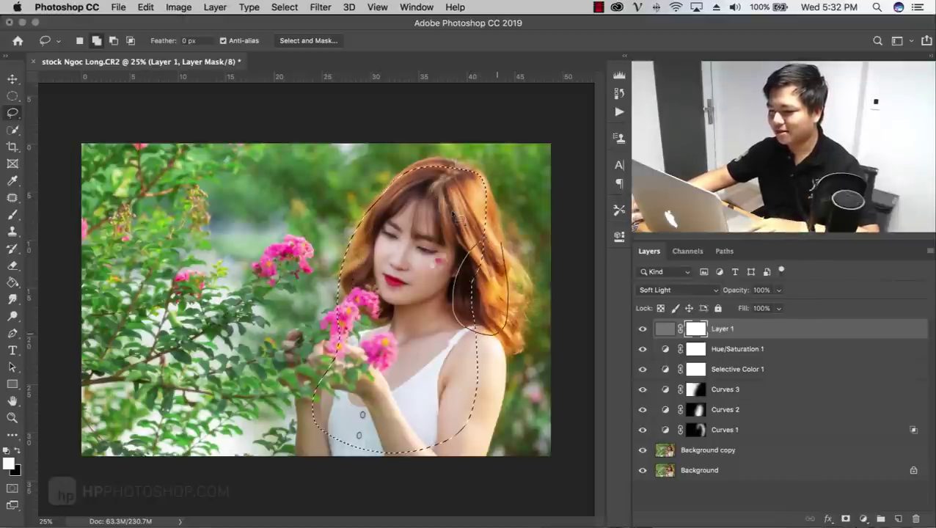
{"action": "right_click", "coordinate": [433, 217]}
{"action": "left_click", "coordinate": [462, 246]}
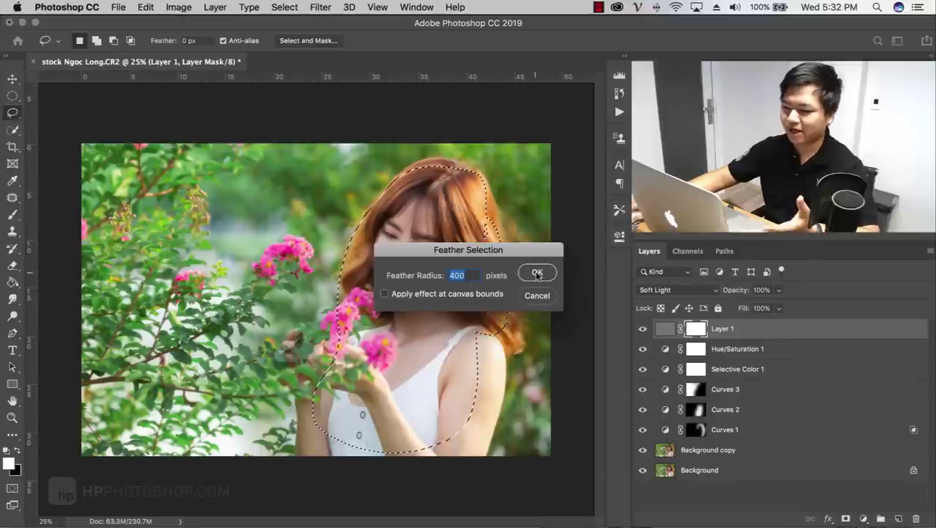
{"action": "key", "text": "Return"}
- Fill the feathered area of the mask with black and deselect
{"action": "key", "text": "g"}
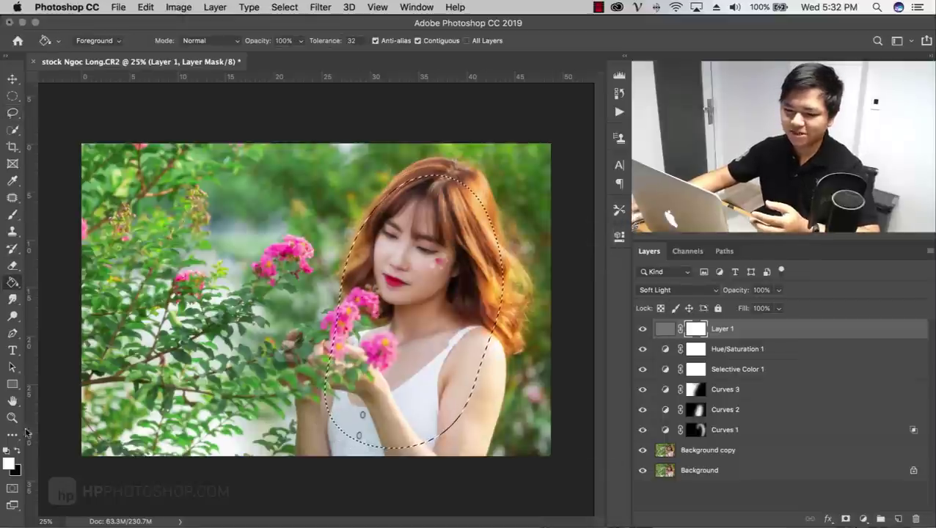
{"action": "left_click", "coordinate": [16, 453]}
{"action": "left_click", "coordinate": [428, 281]}
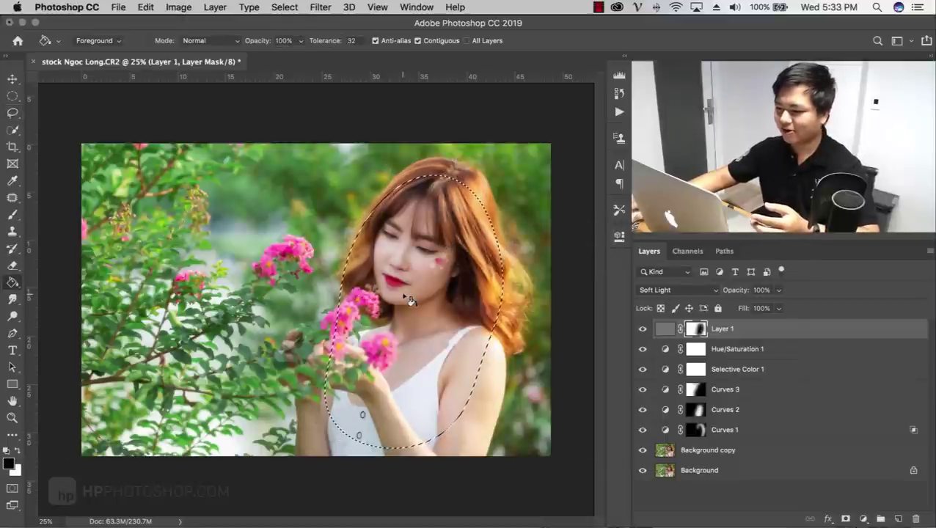
{"action": "key", "text": "super+d"}
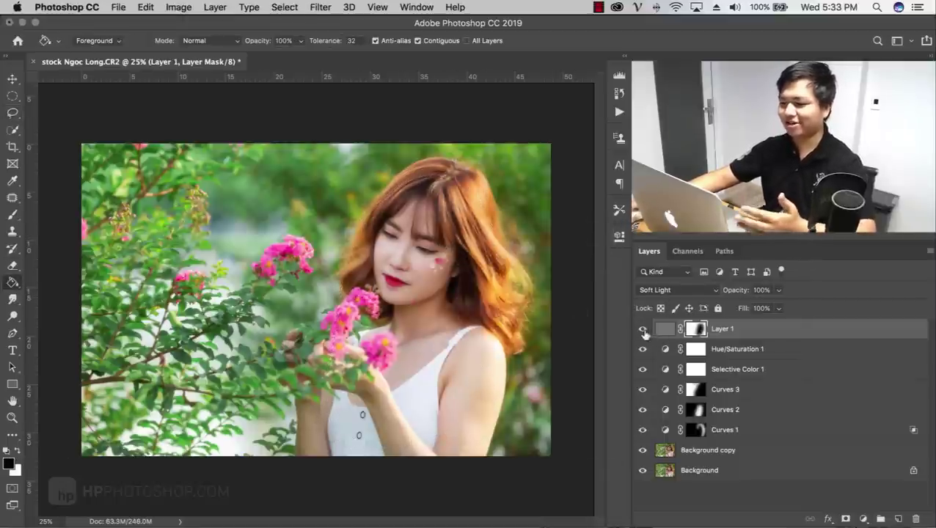
- Toggle Layer 1 off and on to compare the masked Soft Light overlay
{"action": "left_click", "coordinate": [643, 328]}
{"action": "left_click", "coordinate": [643, 329]}
{"action": "left_click", "coordinate": [643, 330]}
{"action": "left_click", "coordinate": [644, 330]}
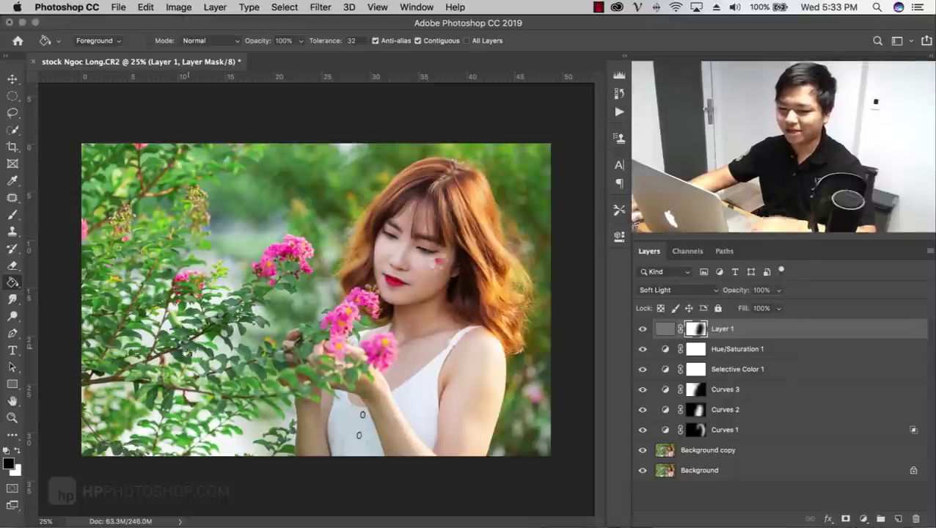
{"action": "key", "text": "z"}
{"action": "left_click_drag", "start_coordinate": [183, 345], "coordinate": [613, 345]}
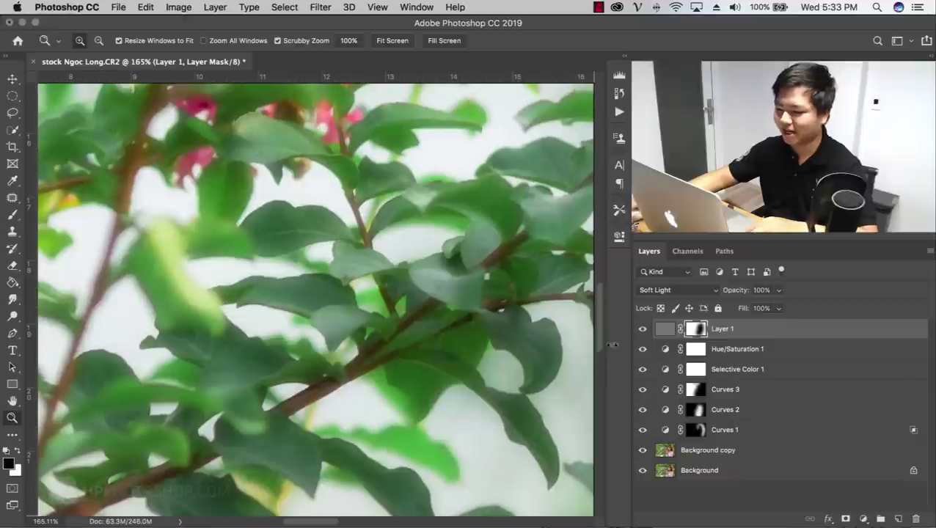
{"action": "left_click", "coordinate": [643, 328]}
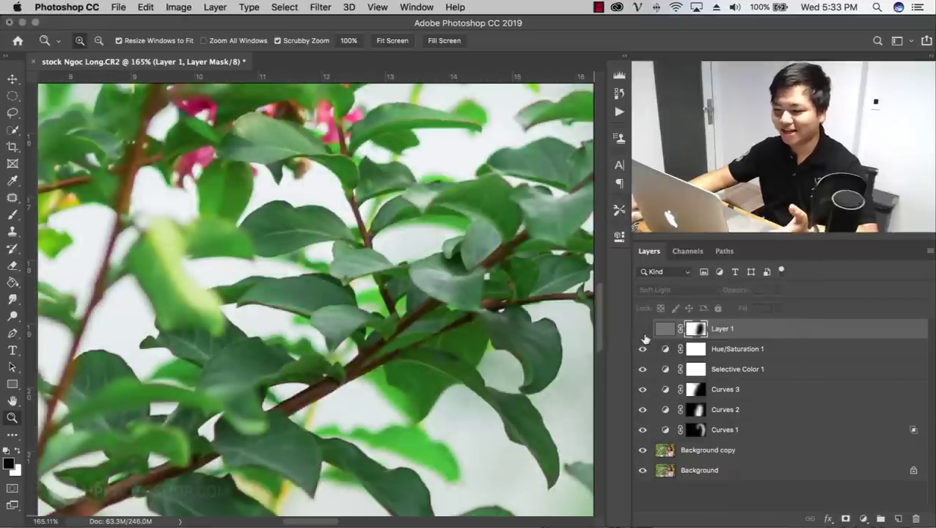
{"action": "left_click", "coordinate": [643, 329]}
{"action": "left_click", "coordinate": [643, 329]}
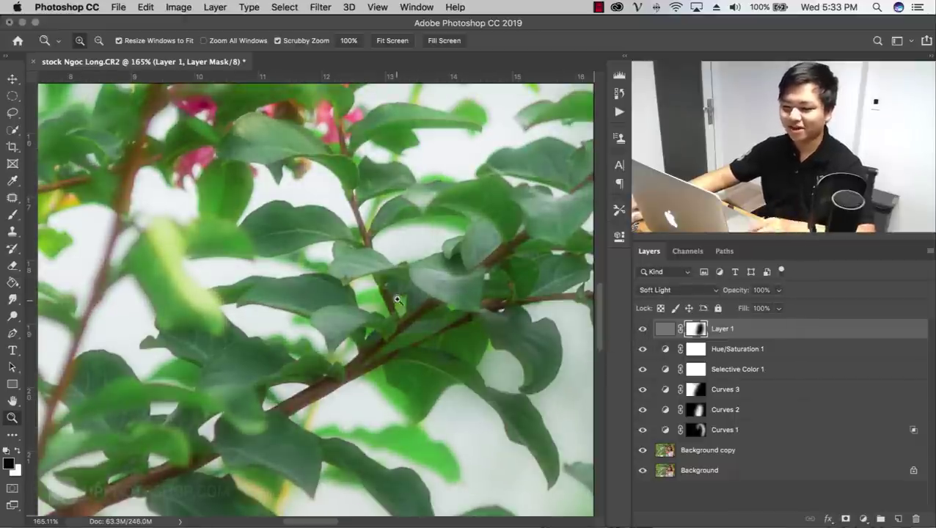
{"action": "left_click_drag", "start_coordinate": [396, 300], "coordinate": [319, 321]}
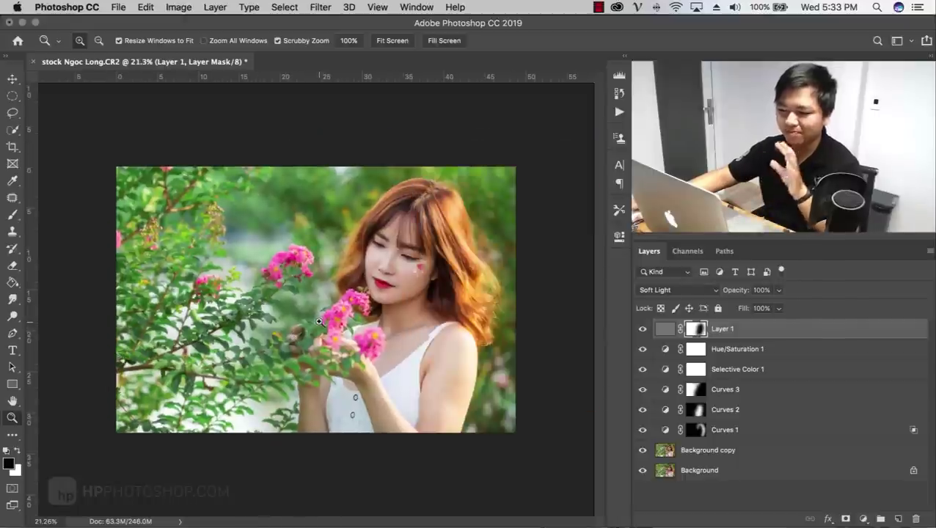
{"action": "left_click_drag", "start_coordinate": [348, 315], "coordinate": [326, 334]}
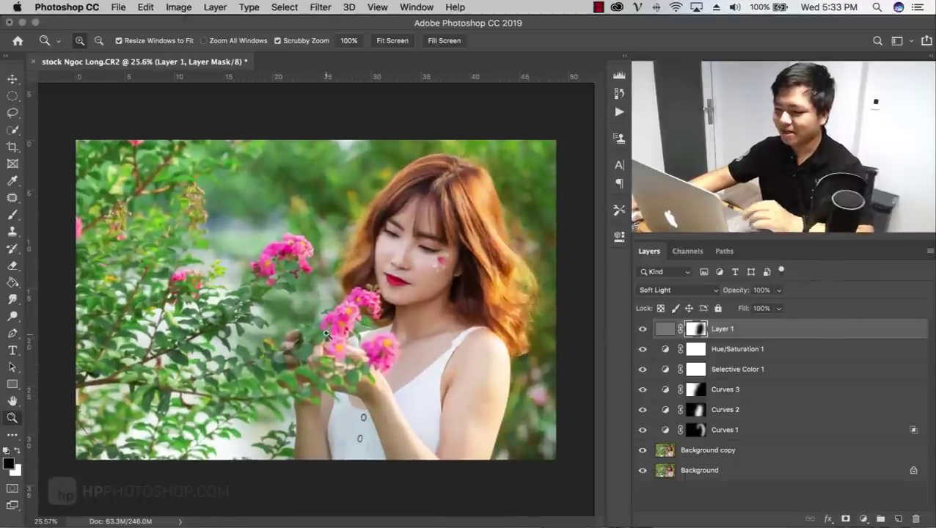
{"action": "left_click", "coordinate": [723, 455]}
{"action": "key", "text": "j"}
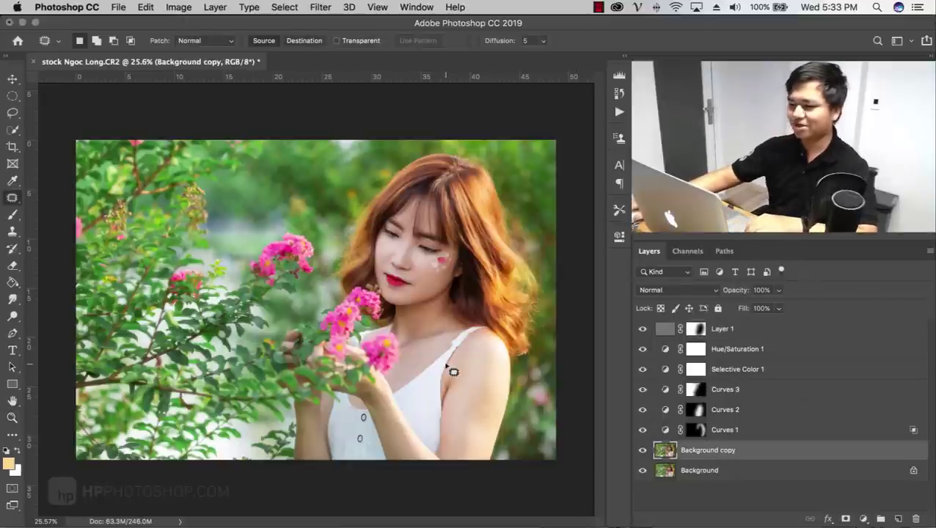
- Lasso a loose outline around the girl and feather the selection
{"action": "left_click", "coordinate": [12, 112]}
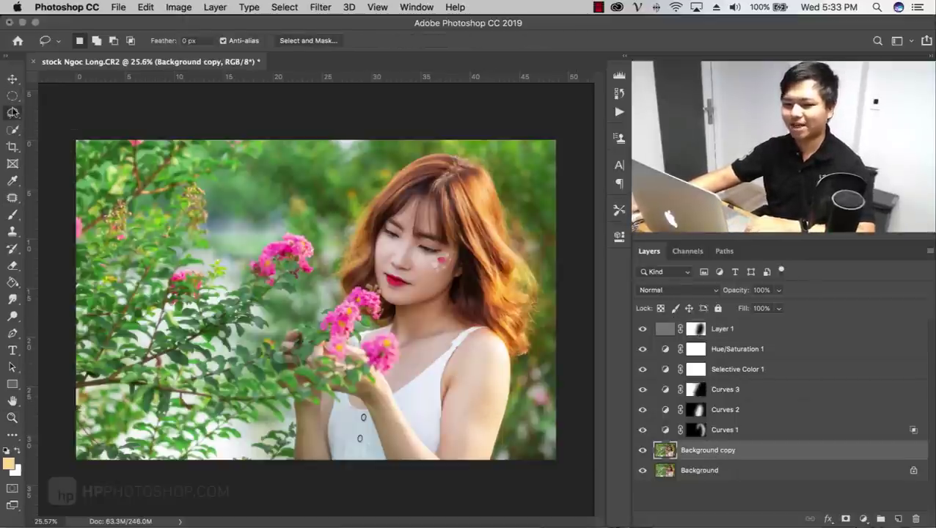
{"action": "left_click_drag", "start_coordinate": [454, 168], "coordinate": [507, 150]}
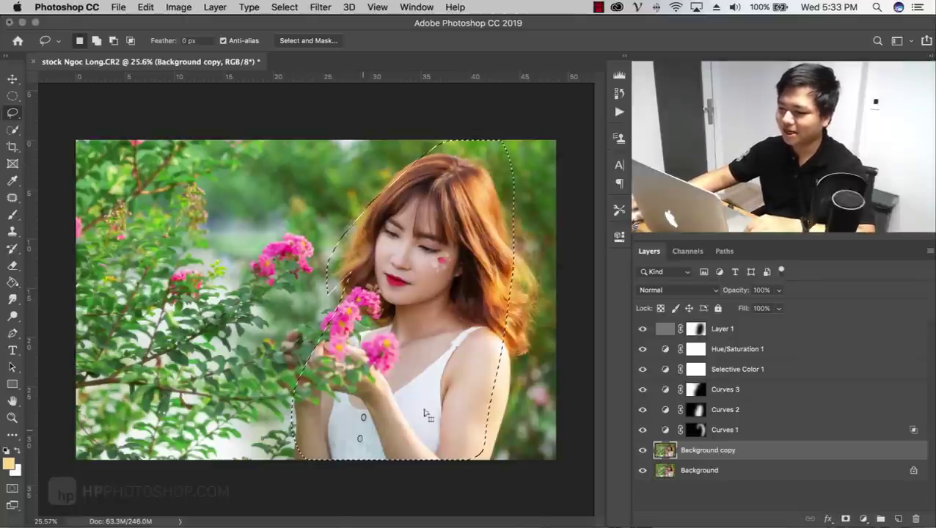
{"action": "right_click", "coordinate": [362, 188]}
{"action": "left_click", "coordinate": [387, 217]}
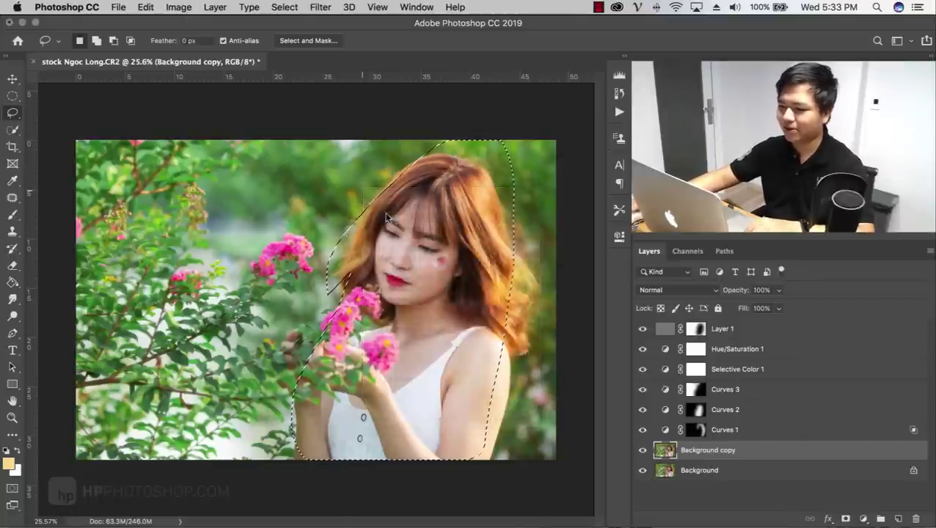
{"action": "key", "text": "Return"}
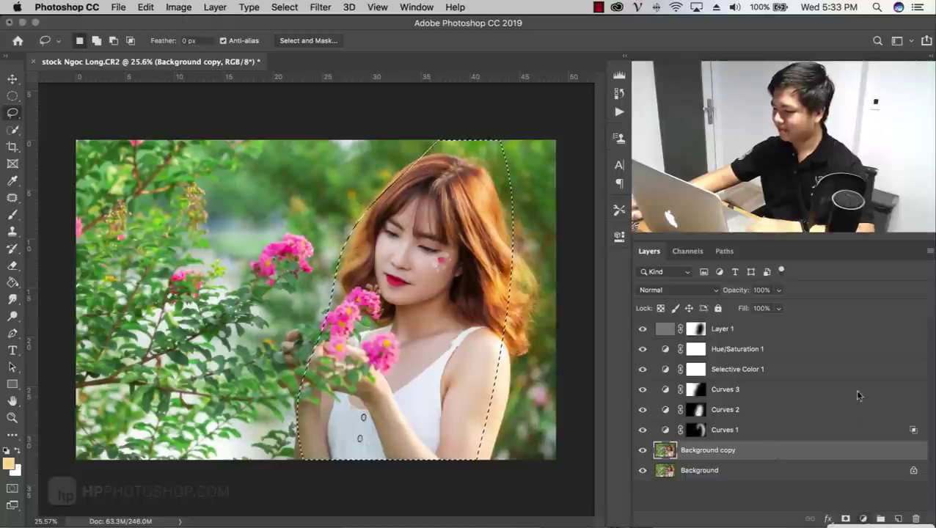
- Add a Curves adjustment to the selection, pulling its midpoint slightly down to darken midtones
{"action": "left_click", "coordinate": [863, 519]}
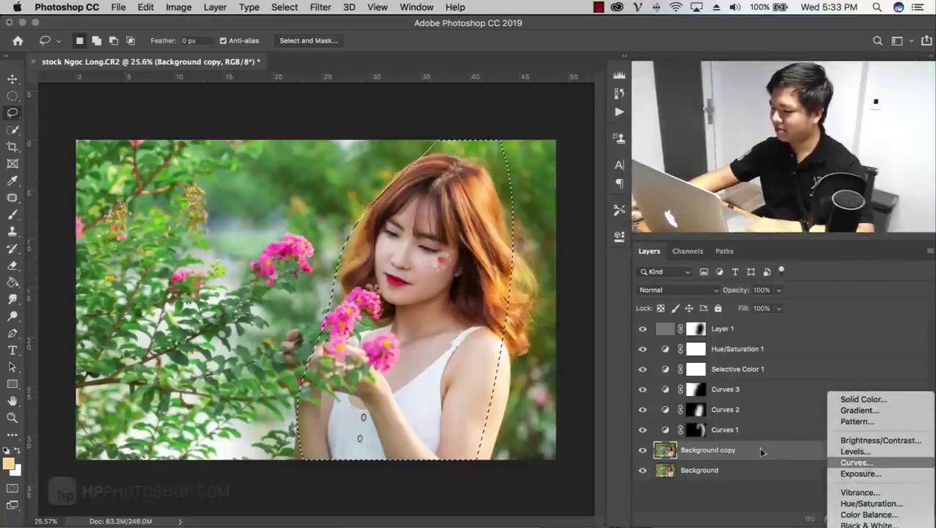
{"action": "left_click", "coordinate": [857, 463]}
{"action": "left_click", "coordinate": [538, 343]}
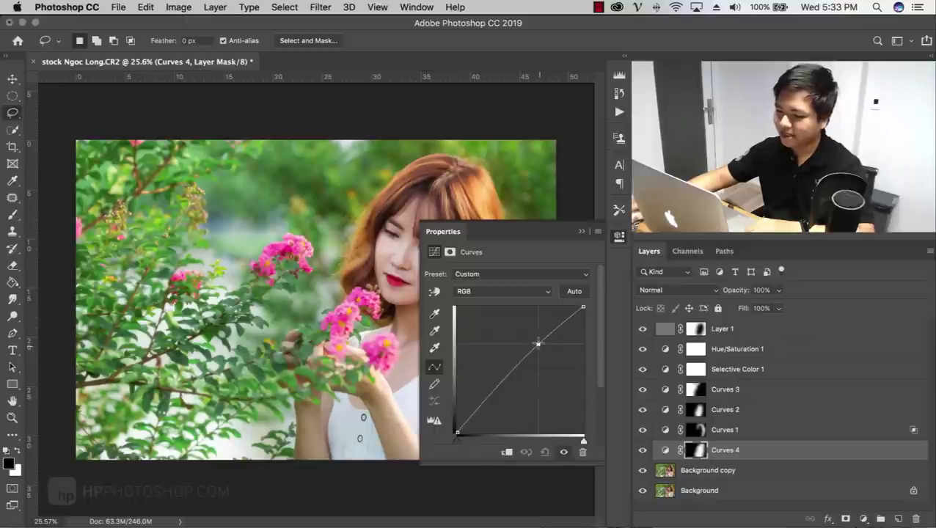
{"action": "left_click_drag", "start_coordinate": [538, 344], "coordinate": [539, 346]}
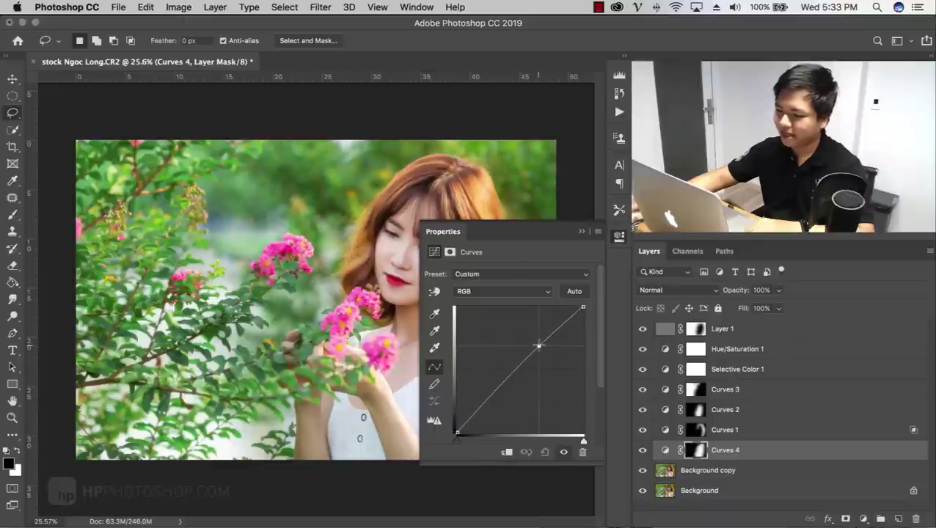
{"action": "left_click", "coordinate": [582, 232]}
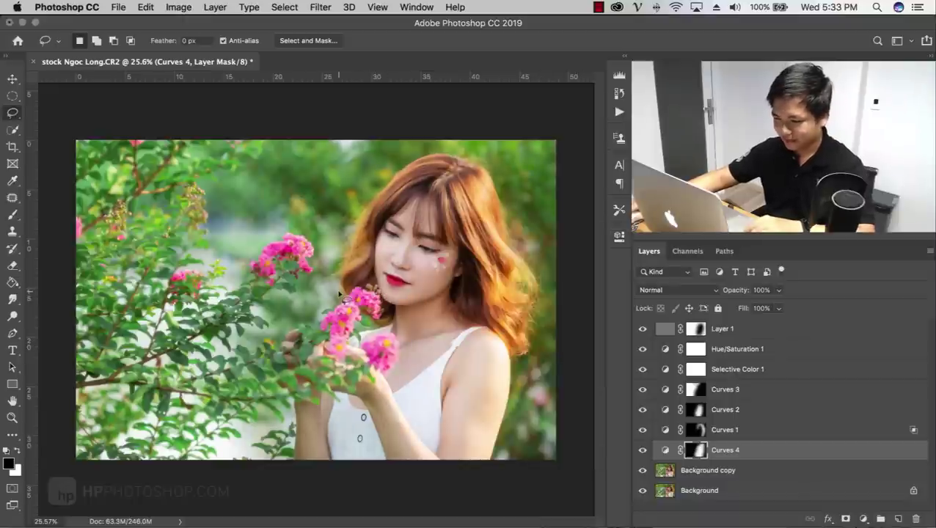
{"action": "key", "text": "z"}
{"action": "left_click_drag", "start_coordinate": [342, 295], "coordinate": [342, 296]}
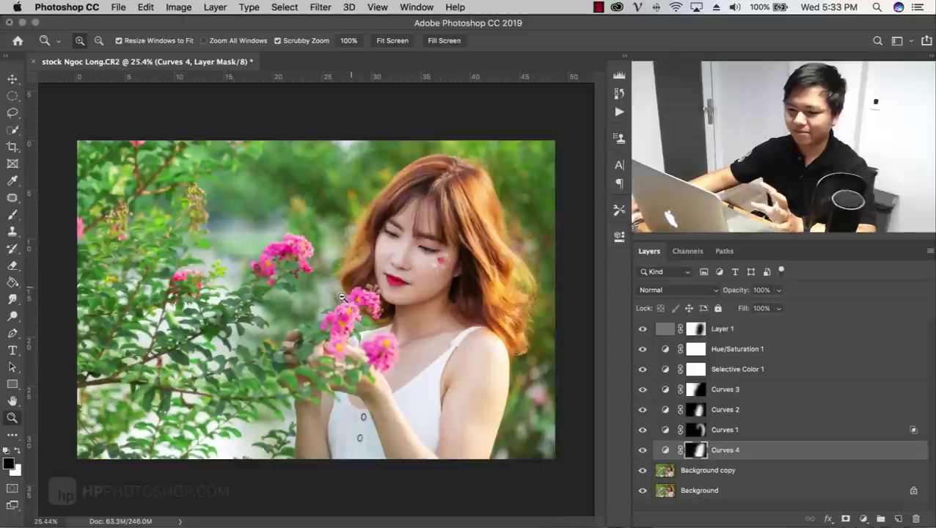
- Add a Selective Color 2 adjustment layer above Layer 1
{"action": "left_click", "coordinate": [760, 334]}
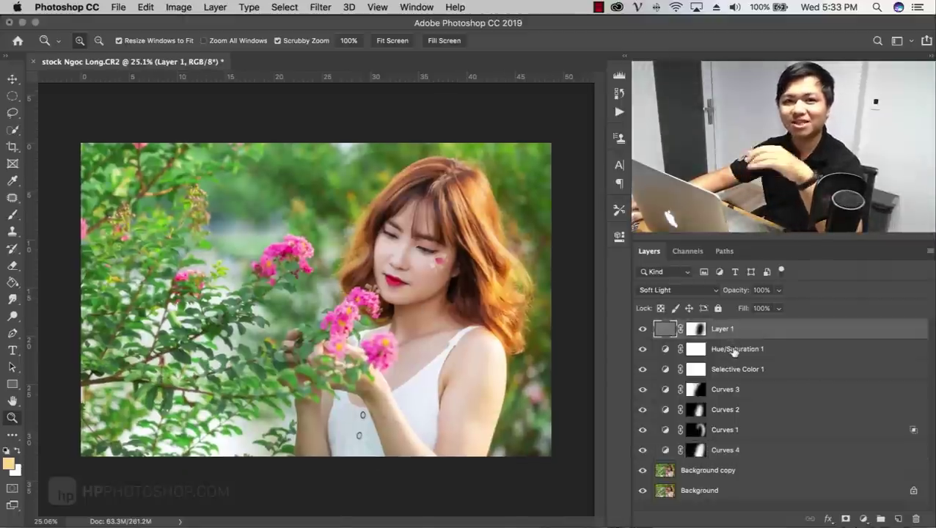
{"action": "left_click", "coordinate": [215, 6]}
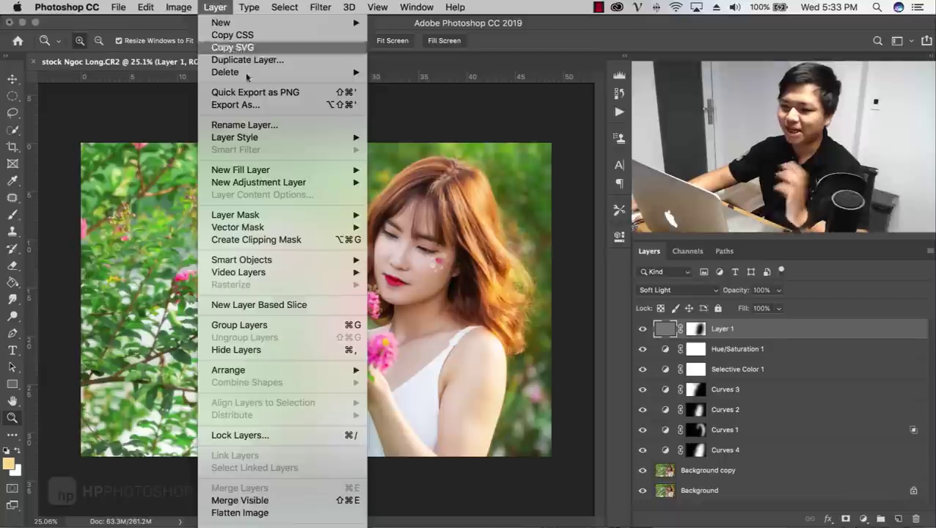
{"action": "mouse_move", "coordinate": [258, 182]}
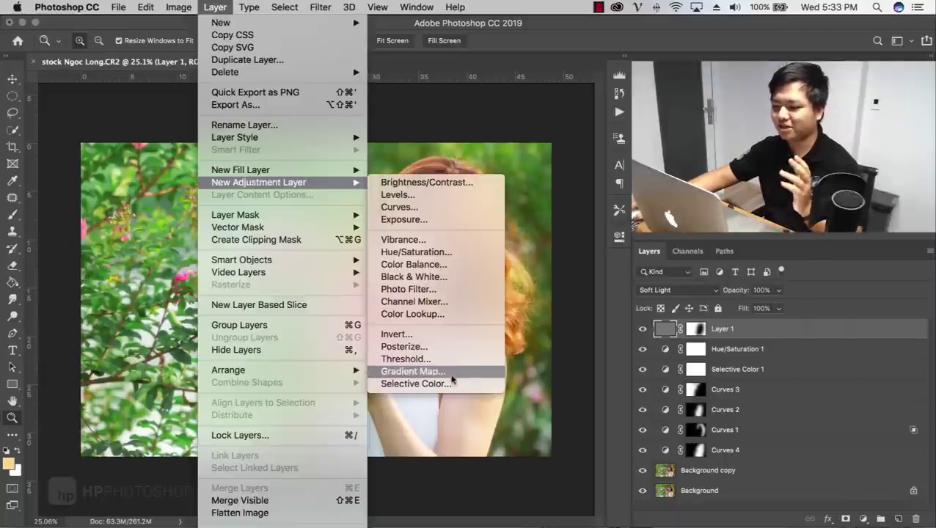
{"action": "left_click", "coordinate": [448, 385]}
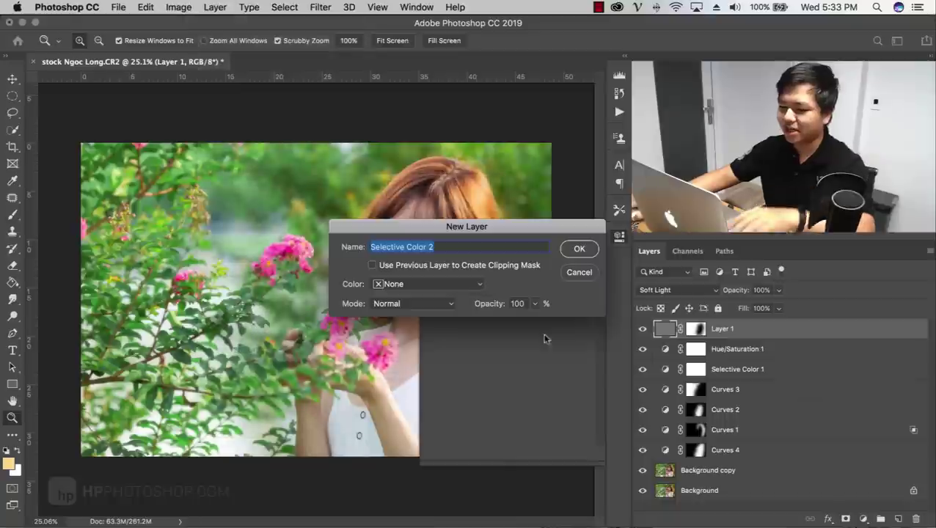
{"action": "left_click", "coordinate": [567, 255]}
- Set Reds Cyan to -33 and add Yellow to the Yellows in Selective Color 2
{"action": "left_click", "coordinate": [493, 290]}
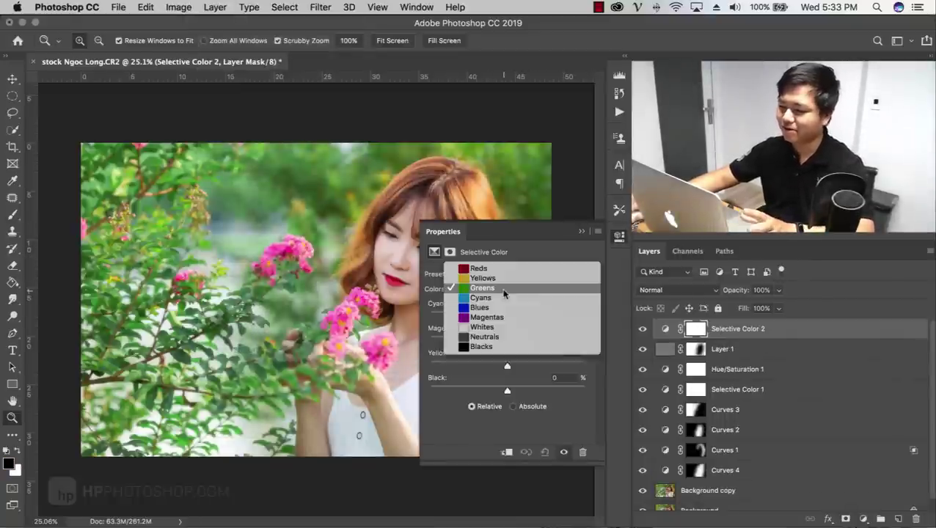
{"action": "left_click", "coordinate": [506, 270]}
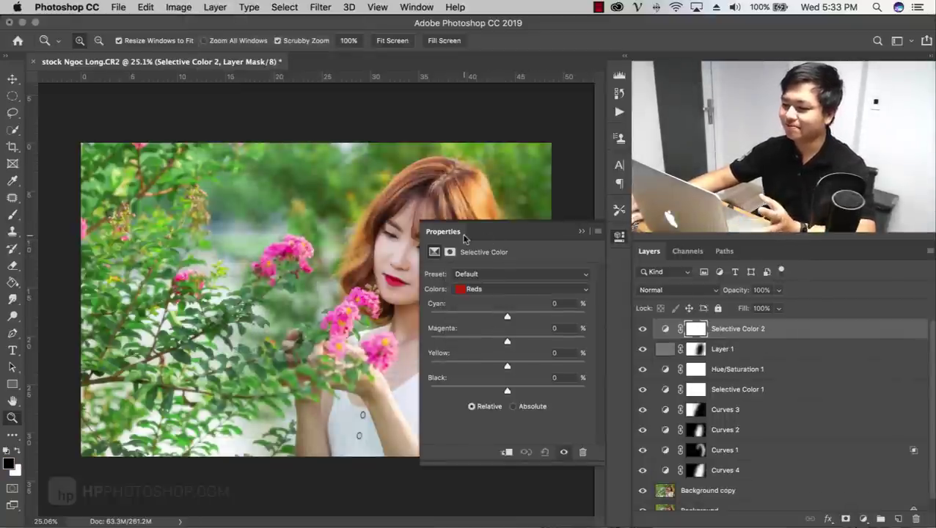
{"action": "left_click_drag", "start_coordinate": [463, 238], "coordinate": [97, 156]}
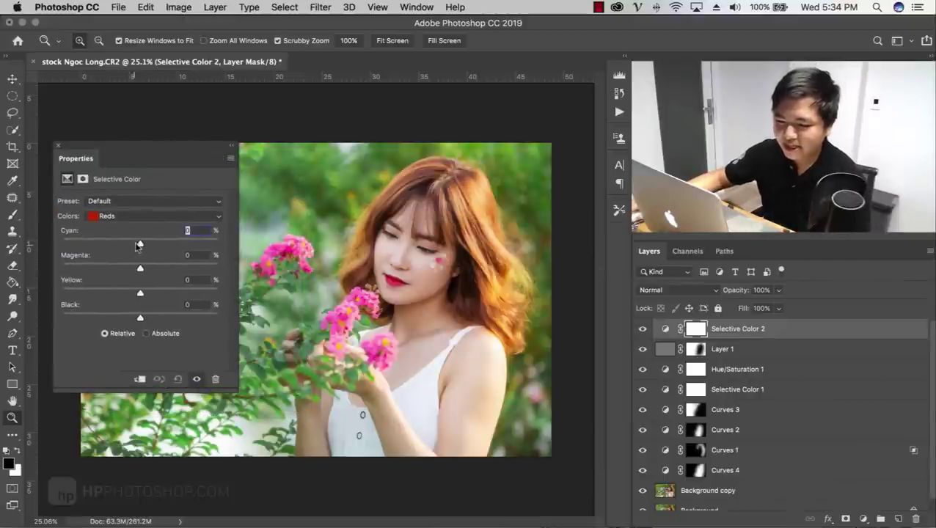
{"action": "left_click_drag", "start_coordinate": [140, 244], "coordinate": [115, 244]}
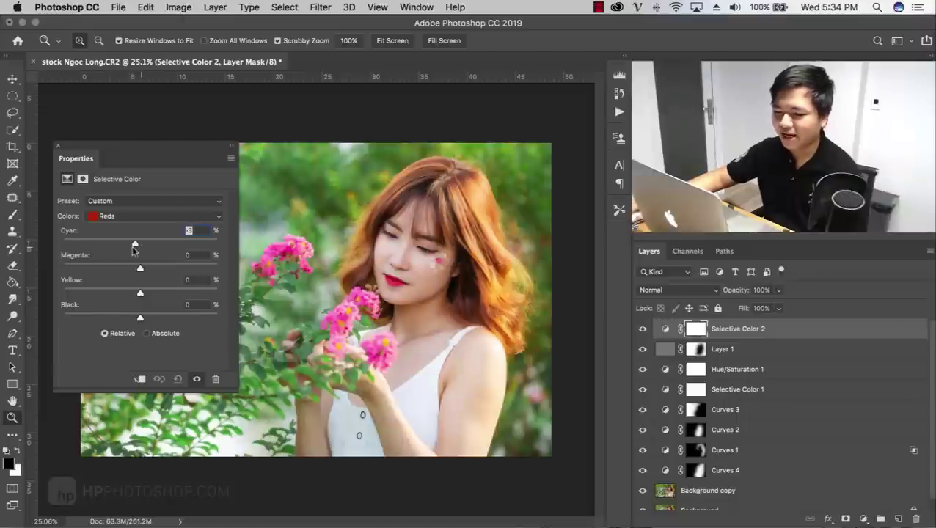
{"action": "left_click", "coordinate": [133, 216]}
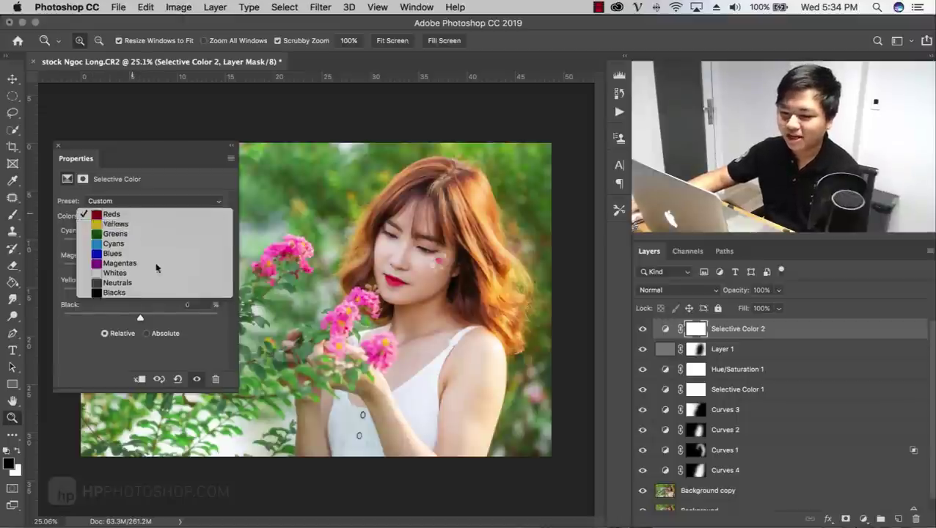
{"action": "left_click", "coordinate": [110, 169]}
{"action": "left_click_drag", "start_coordinate": [141, 293], "coordinate": [163, 293]}
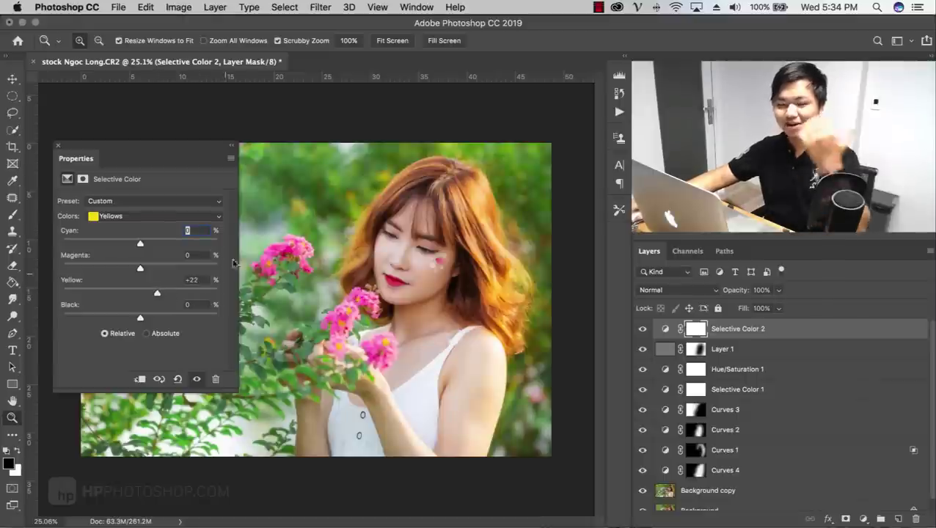
- Reduce Magenta in the Greens to -26, leaving Greens selected
{"action": "left_click", "coordinate": [154, 215]}
{"action": "left_click", "coordinate": [110, 226]}
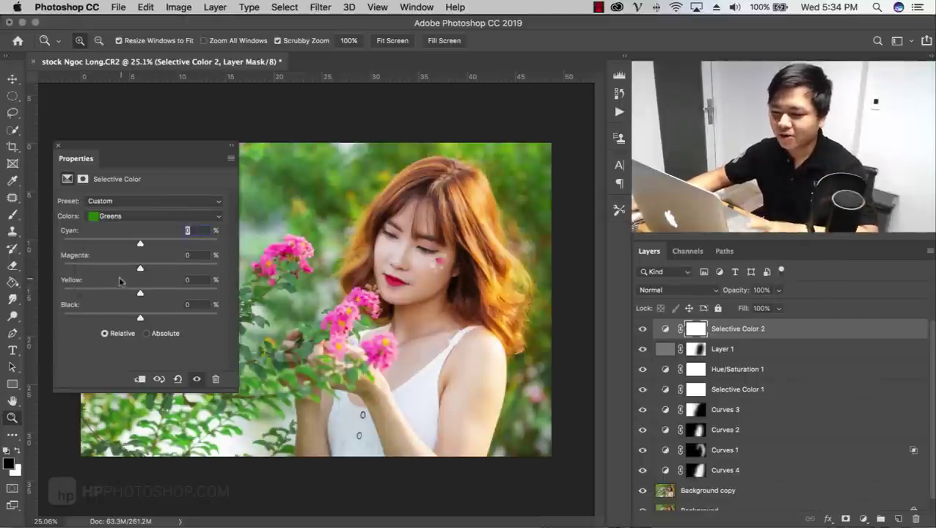
{"action": "left_click_drag", "start_coordinate": [101, 270], "coordinate": [108, 271]}
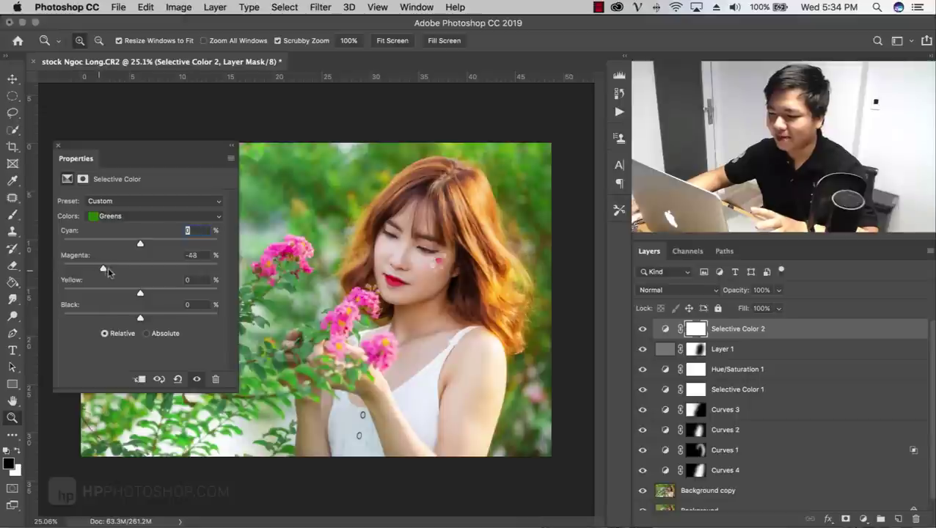
{"action": "left_click", "coordinate": [144, 220]}
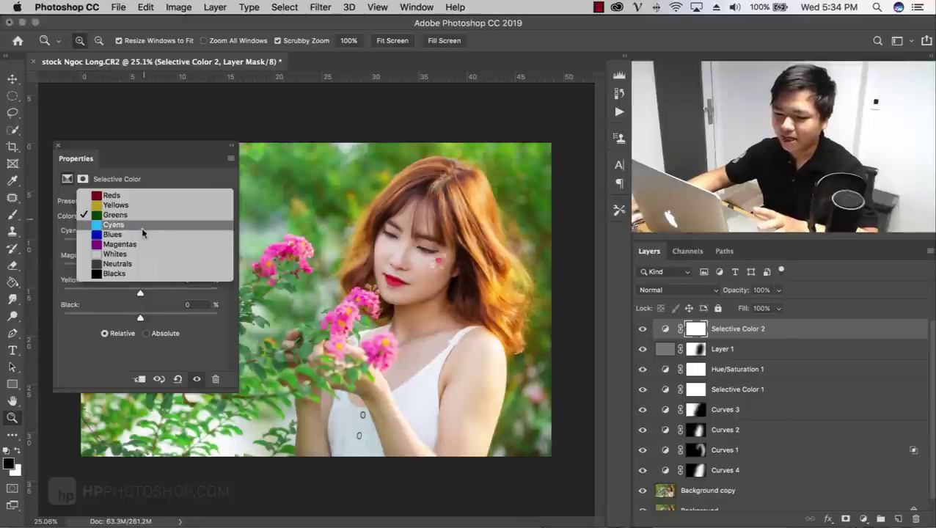
{"action": "left_click", "coordinate": [206, 153]}
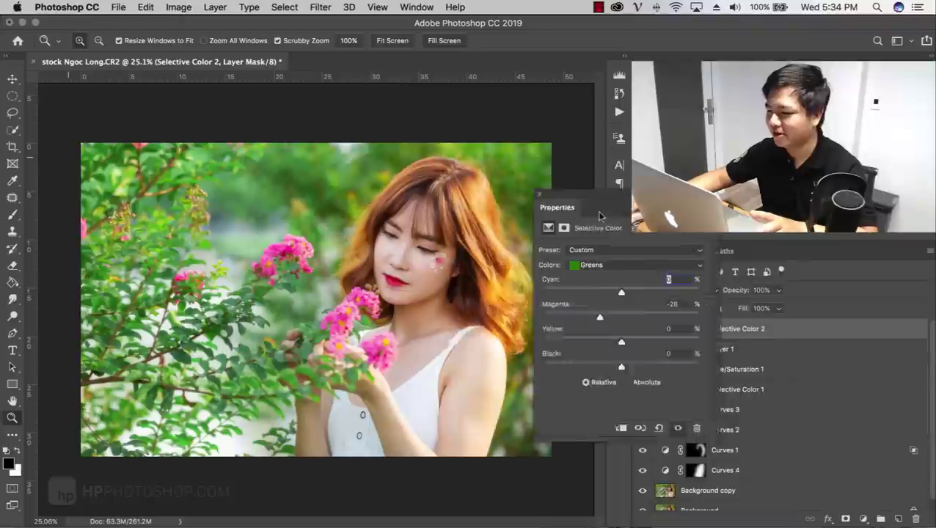
{"action": "left_click_drag", "start_coordinate": [67, 156], "coordinate": [620, 237]}
- Toggle Selective Color 2 off and on to compare the foliage
{"action": "left_click", "coordinate": [642, 329]}
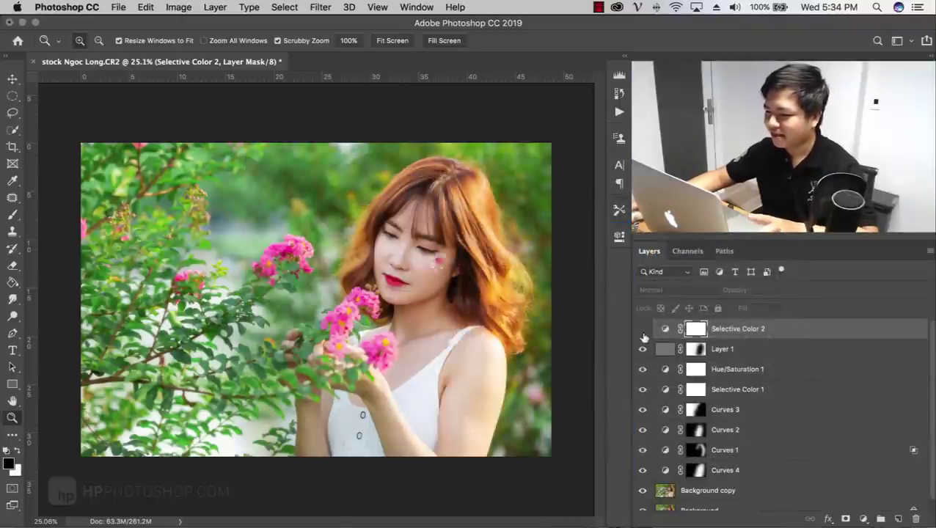
{"action": "left_click", "coordinate": [642, 329]}
{"action": "left_click", "coordinate": [643, 329]}
{"action": "left_click", "coordinate": [643, 329]}
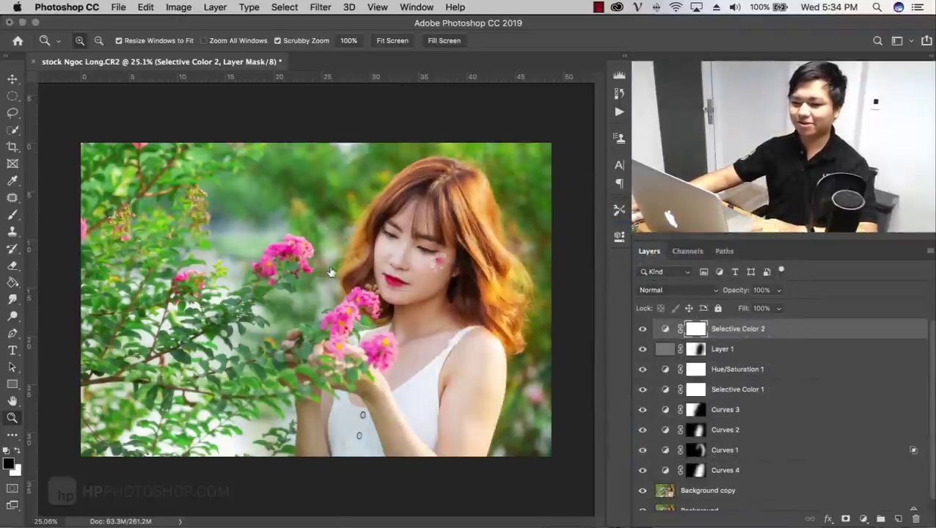
{"action": "left_click_drag", "start_coordinate": [347, 261], "coordinate": [356, 261]}
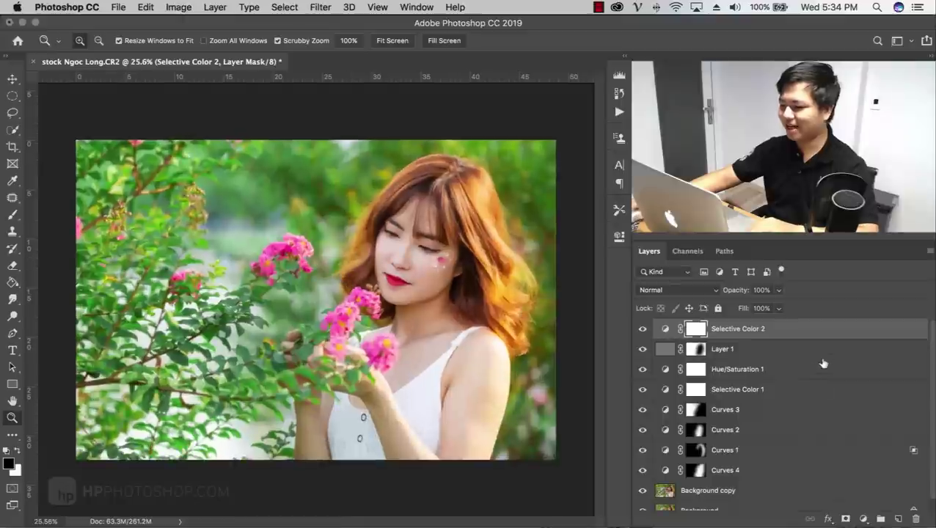
{"action": "left_click", "coordinate": [863, 518]}
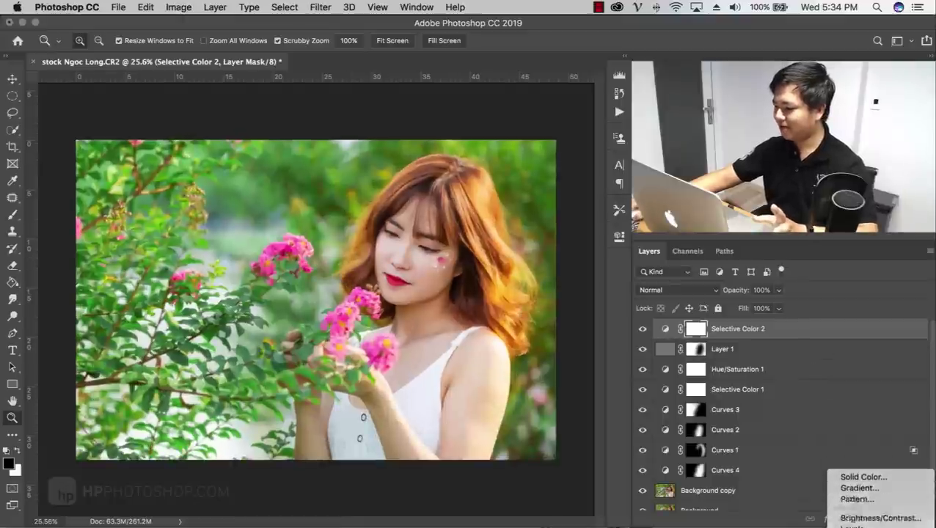
- Add a Brightness/Contrast layer with Contrast 18 and Brightness left at 0
{"action": "left_click", "coordinate": [883, 421]}
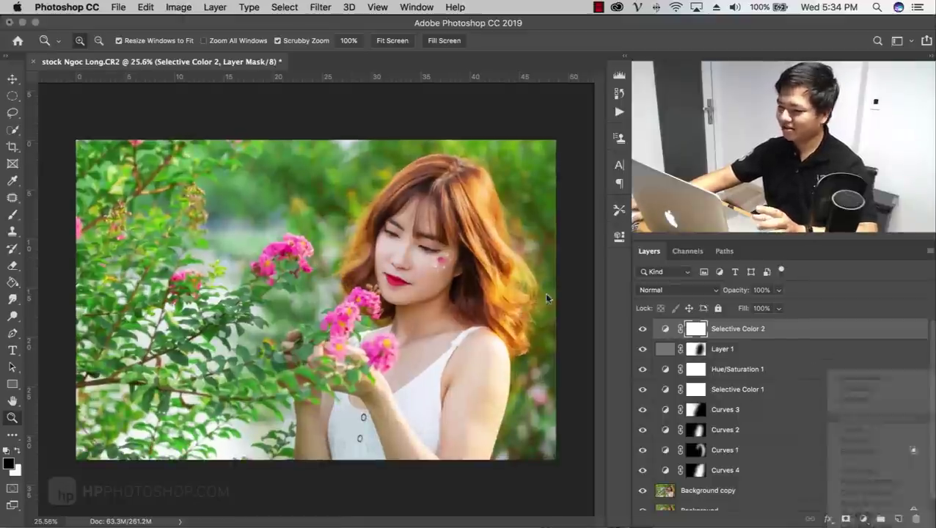
{"action": "left_click", "coordinate": [524, 336]}
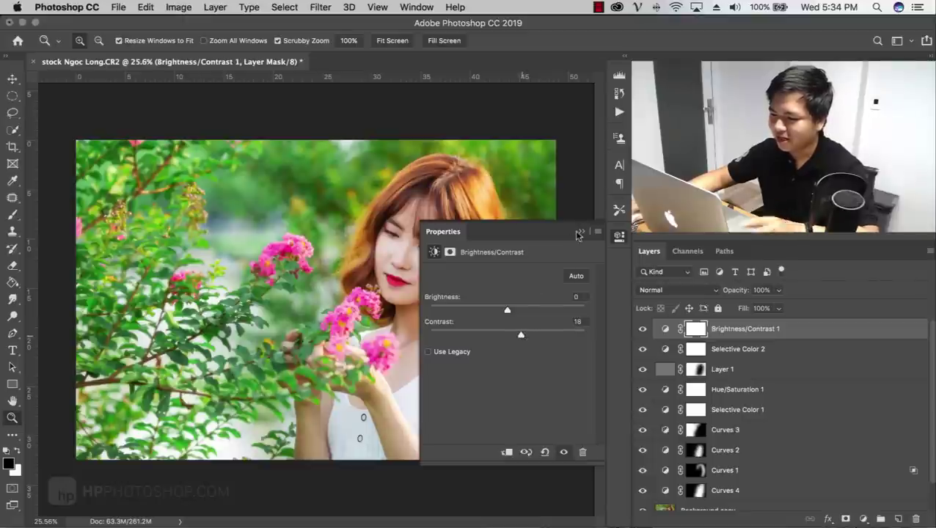
{"action": "left_click", "coordinate": [612, 239]}
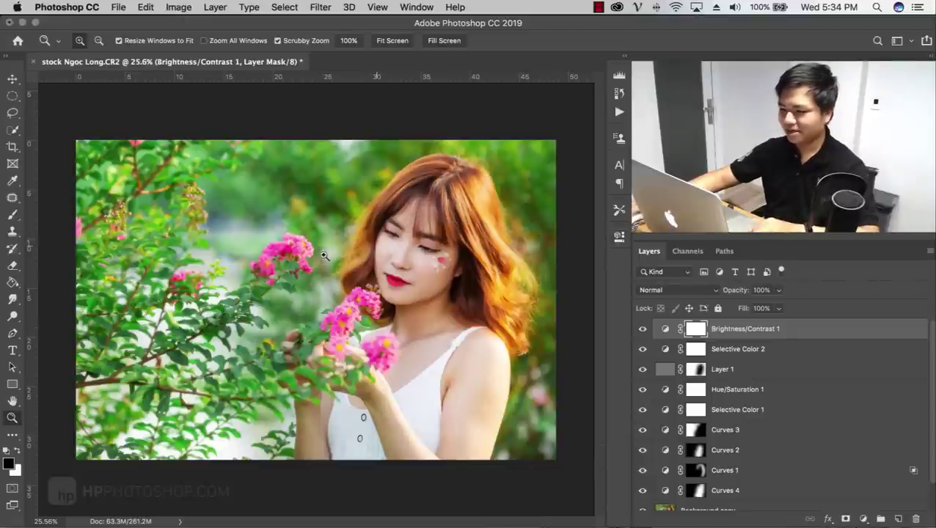
{"action": "left_click_drag", "start_coordinate": [323, 255], "coordinate": [322, 261]}
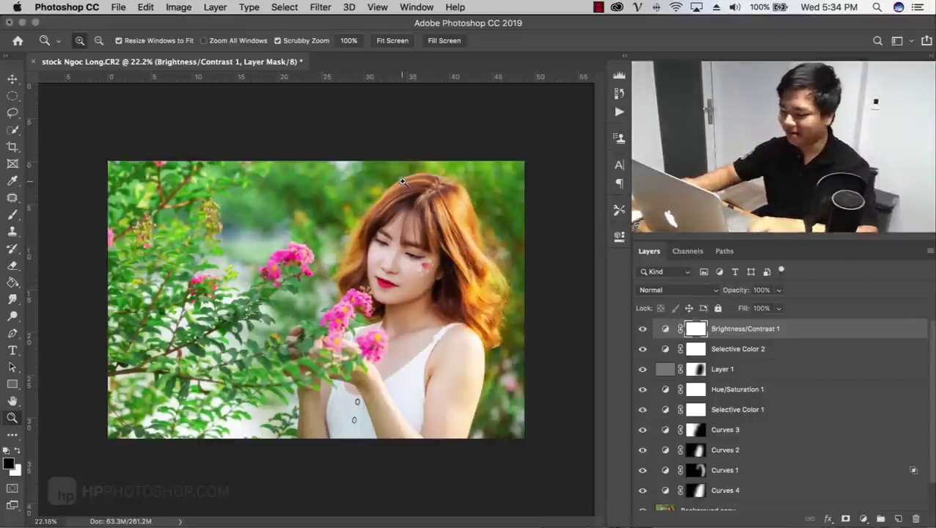
- On a new Layer 2, draw a gradient in the orange sampled from the girl's hair
{"action": "key", "text": "ctrl+shift+n"}
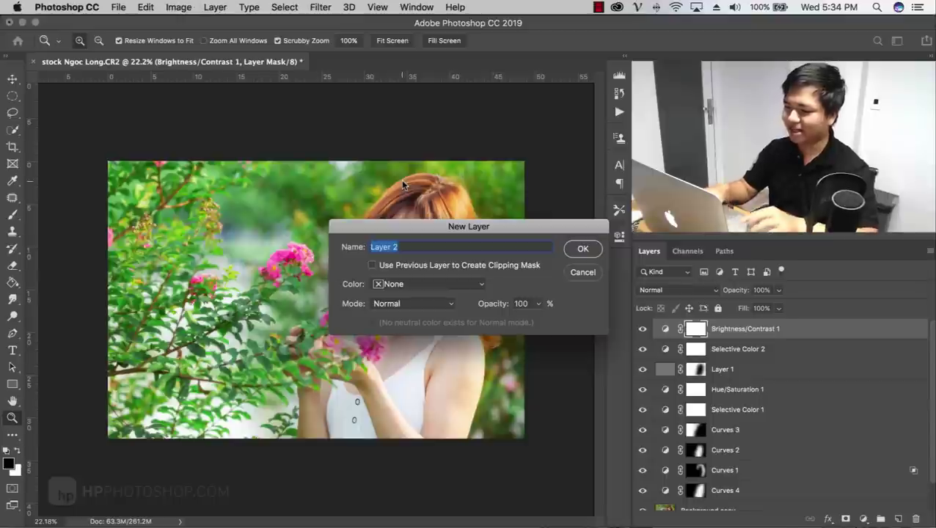
{"action": "key", "text": "Return"}
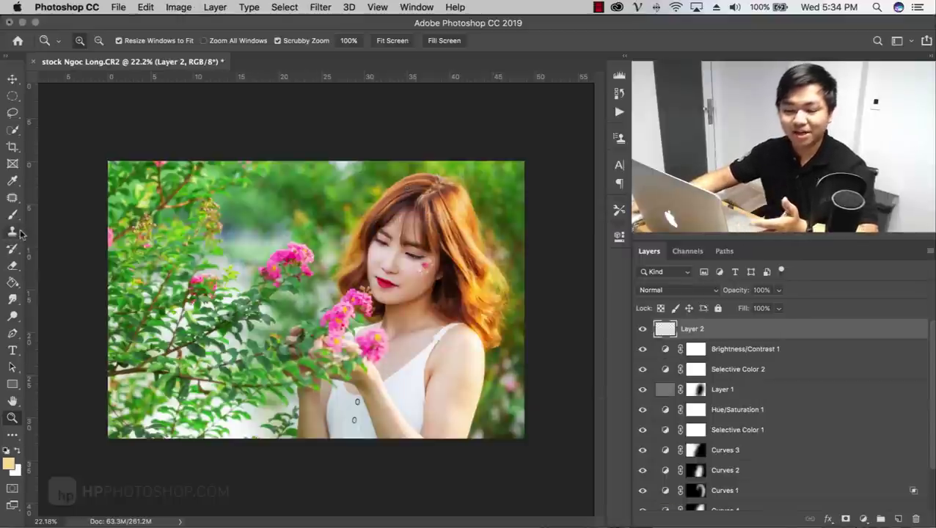
{"action": "left_click", "coordinate": [15, 272]}
{"action": "left_click", "coordinate": [13, 283]}
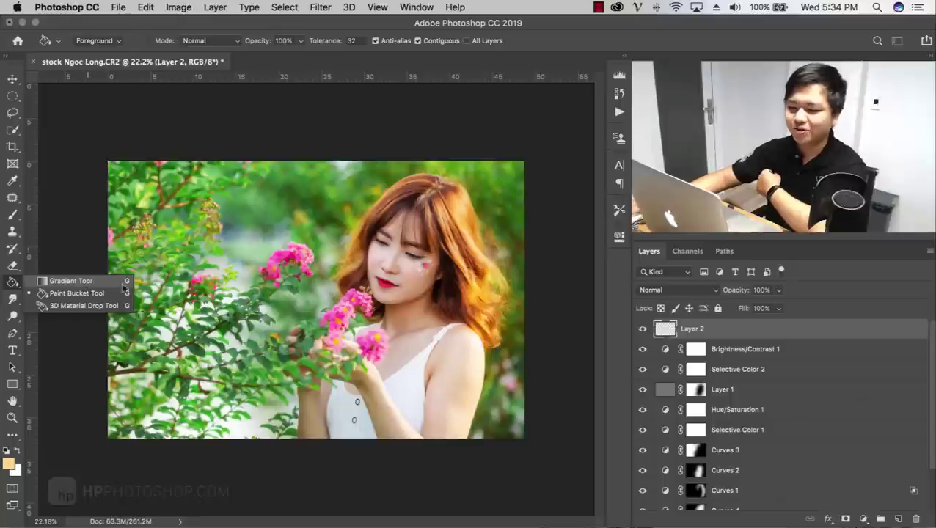
{"action": "left_click", "coordinate": [85, 285]}
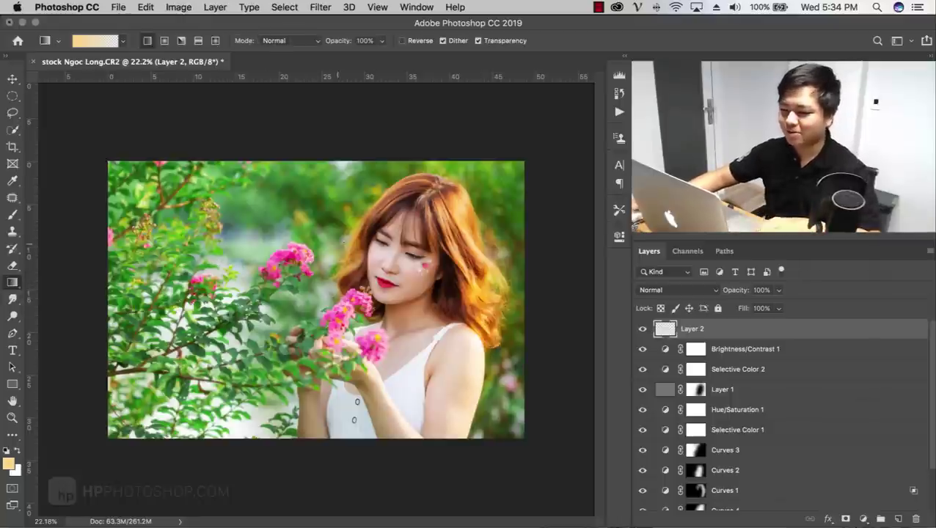
{"action": "left_click", "coordinate": [16, 181]}
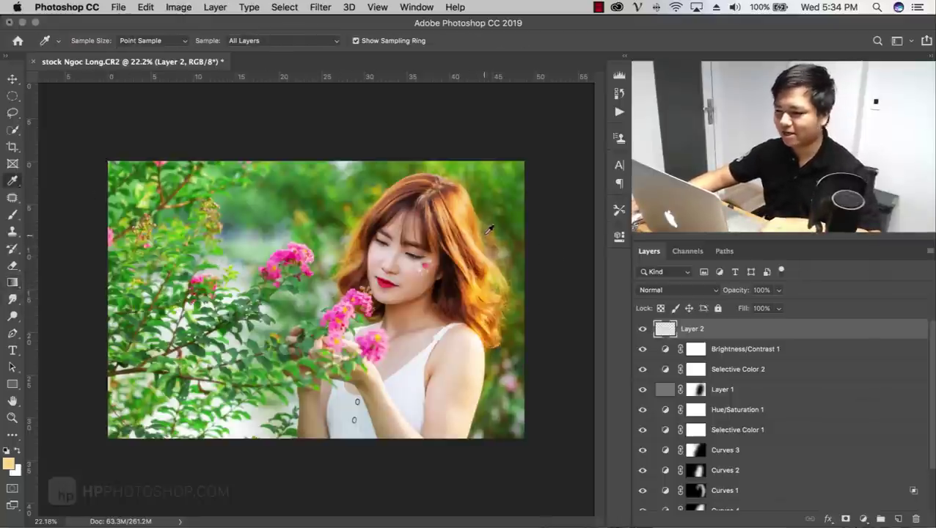
{"action": "left_click_drag", "start_coordinate": [467, 212], "coordinate": [470, 213]}
{"action": "left_click", "coordinate": [12, 284]}
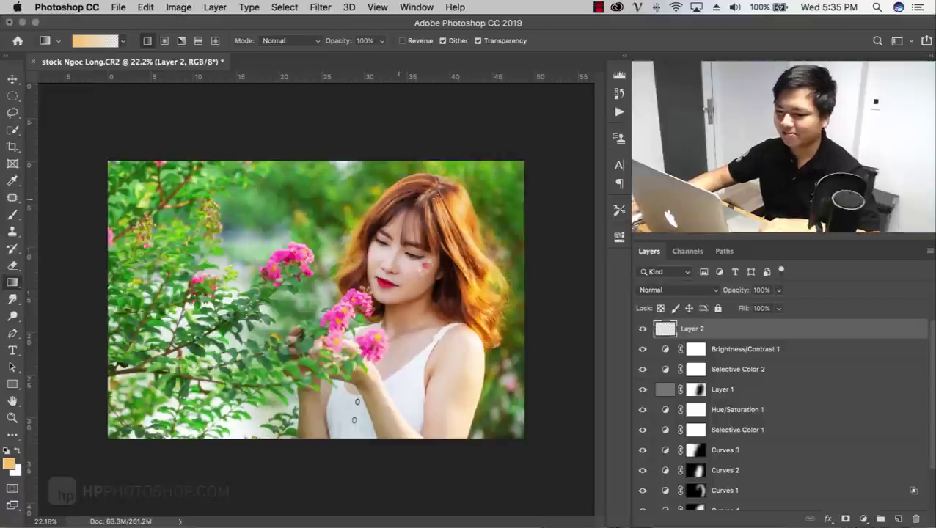
{"action": "left_click_drag", "start_coordinate": [321, 267], "coordinate": [298, 280]}
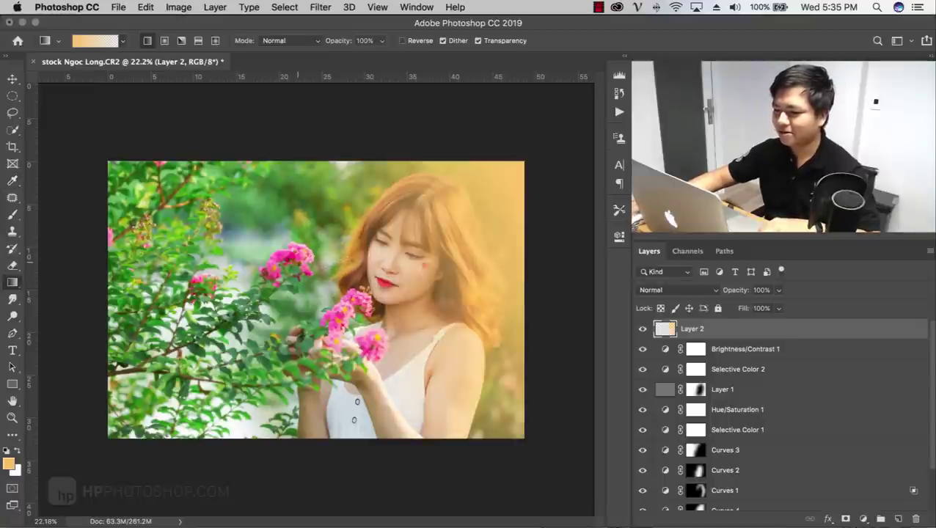
- Blend Layer 2 as Soft Light at 30% opacity and compare it on and off
{"action": "left_click", "coordinate": [689, 292]}
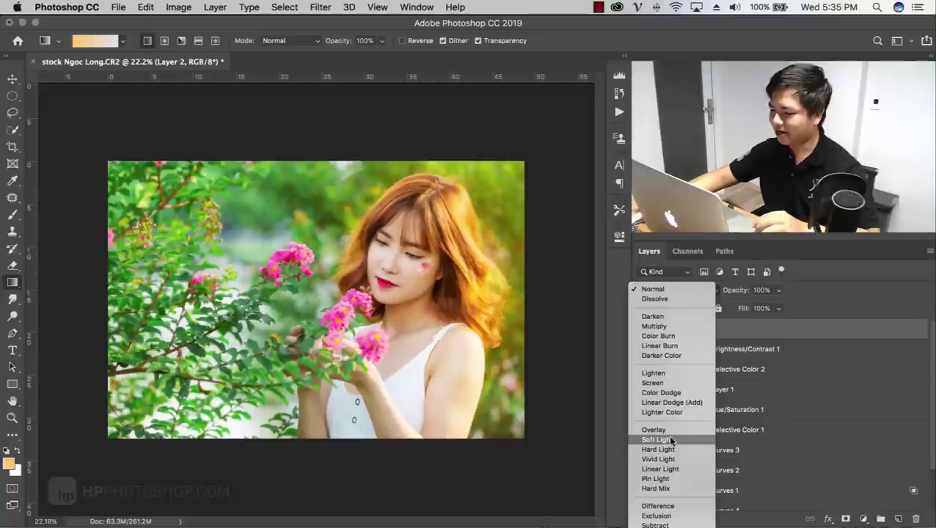
{"action": "left_click", "coordinate": [671, 439]}
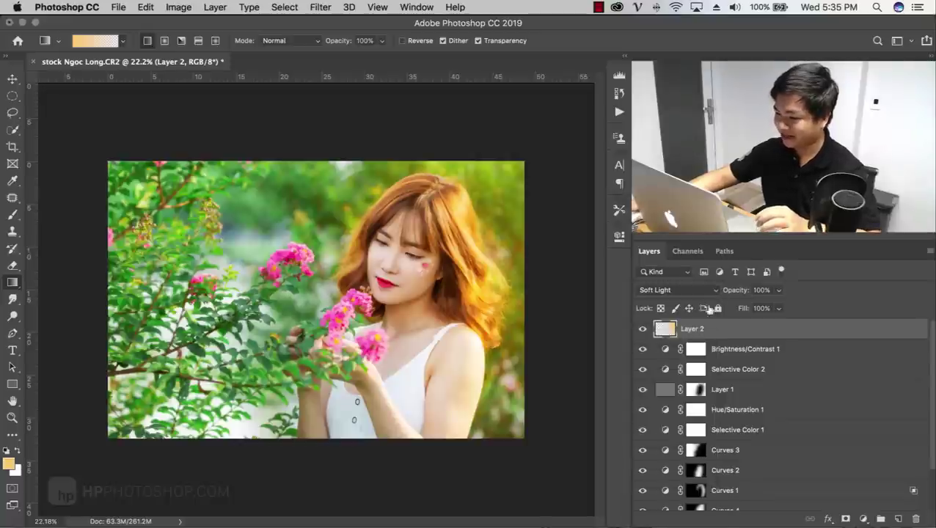
{"action": "left_click_drag", "start_coordinate": [739, 289], "coordinate": [726, 294]}
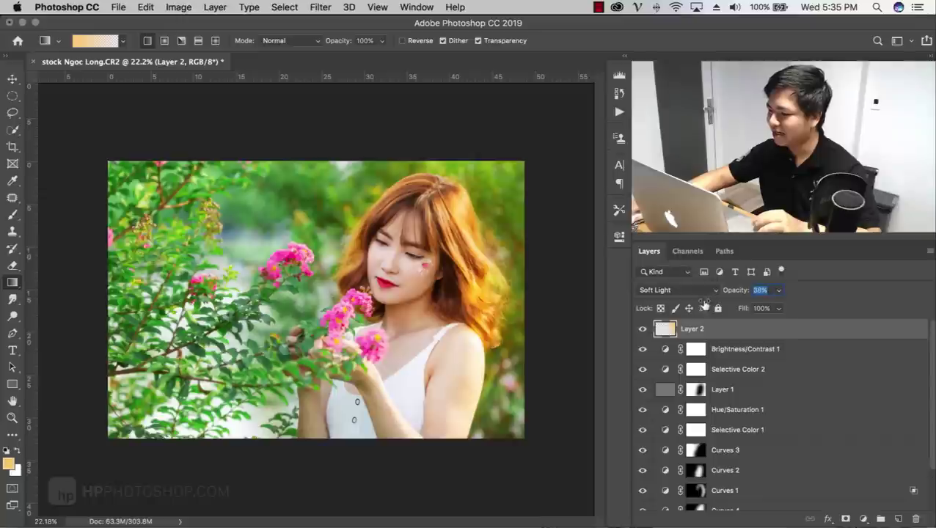
{"action": "left_click", "coordinate": [643, 332]}
{"action": "left_click", "coordinate": [642, 332]}
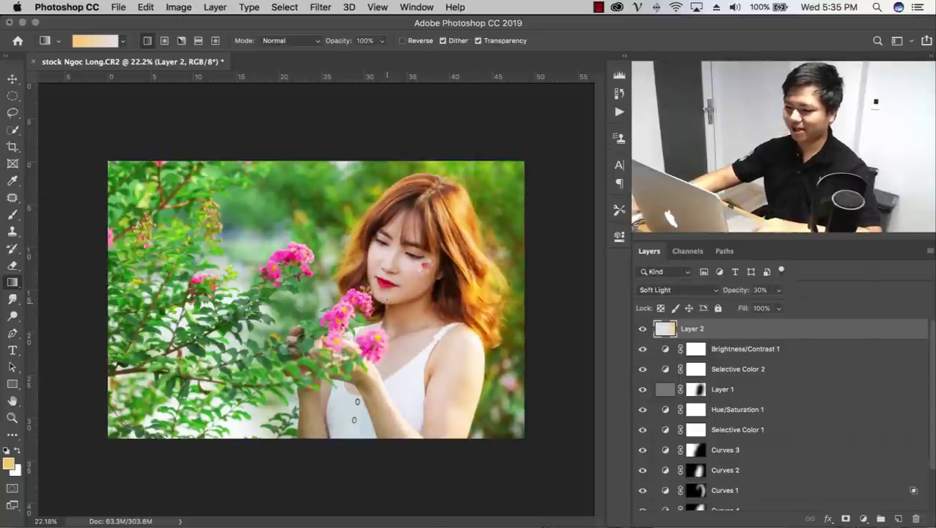
{"action": "key", "text": "z"}
{"action": "left_click_drag", "start_coordinate": [386, 299], "coordinate": [381, 307]}
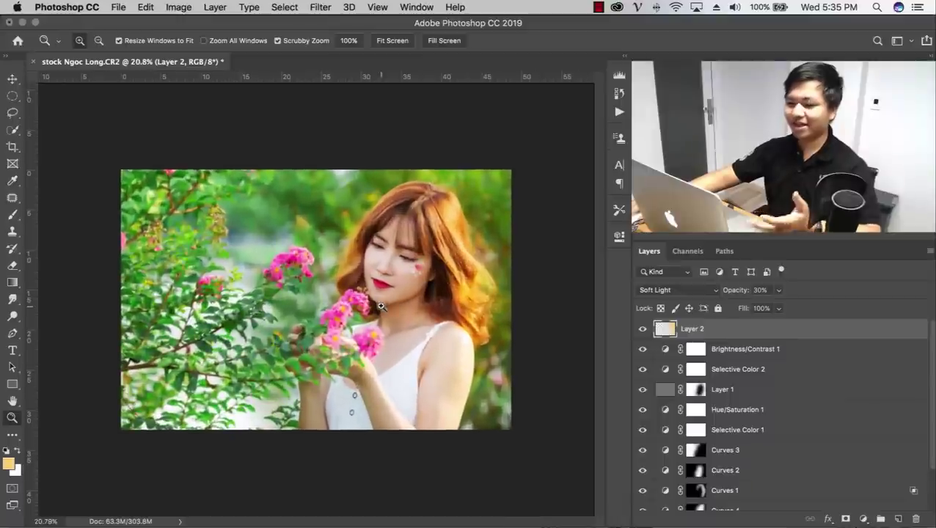
- Select every edit layer above Background and group them into Group 1
{"action": "scroll", "coordinate": [773, 334], "scroll_direction": "down", "scroll_amount": 3}
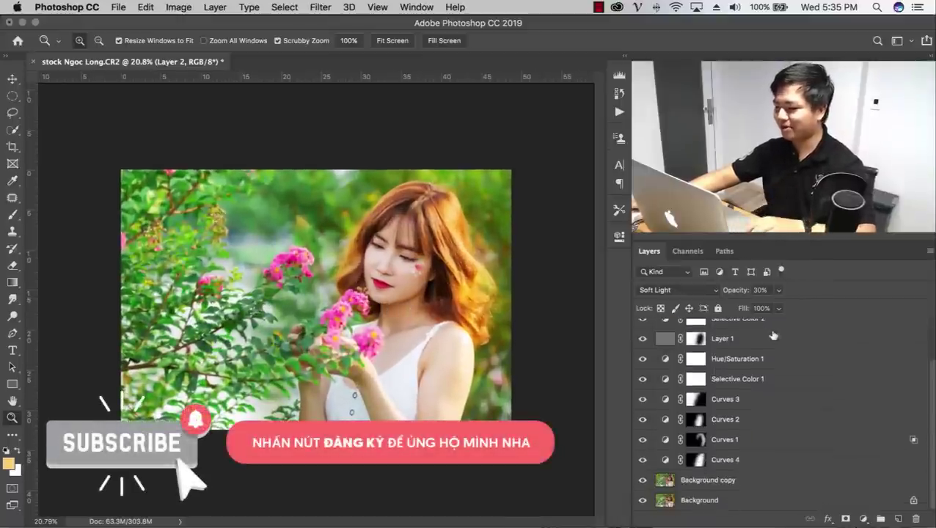
{"action": "left_click", "coordinate": [764, 483], "text": "shift"}
{"action": "key", "text": "ctrl+g"}
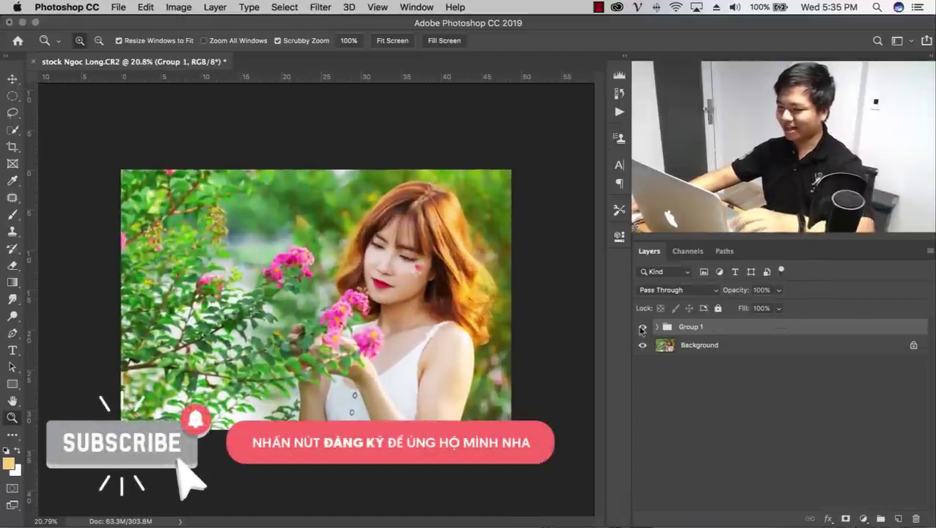
- Toggle Group 1's visibility several times to compare before and after, ending with the grade shown
{"action": "left_click", "coordinate": [642, 332]}
{"action": "left_click", "coordinate": [643, 332]}
{"action": "left_click", "coordinate": [642, 331]}
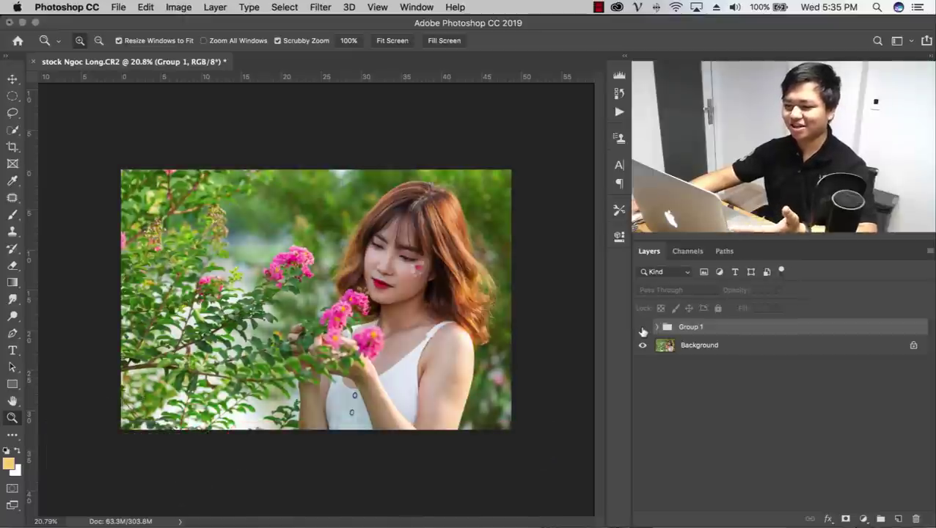
{"action": "left_click", "coordinate": [642, 331]}
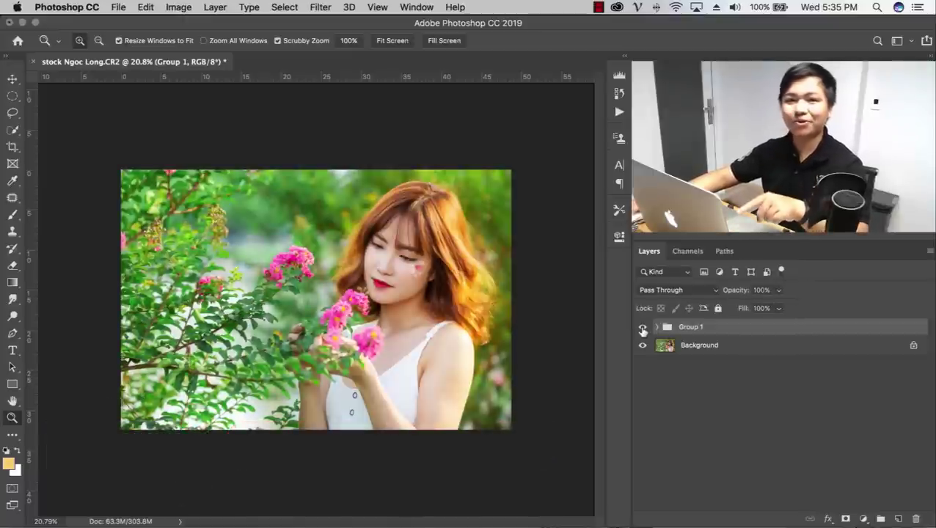
{"action": "left_click", "coordinate": [643, 332]}
{"action": "left_click", "coordinate": [643, 332]}
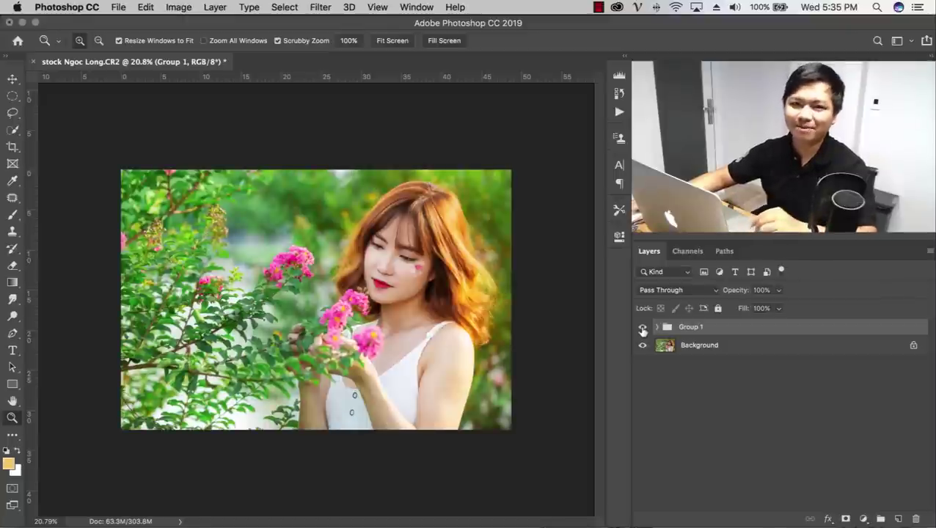